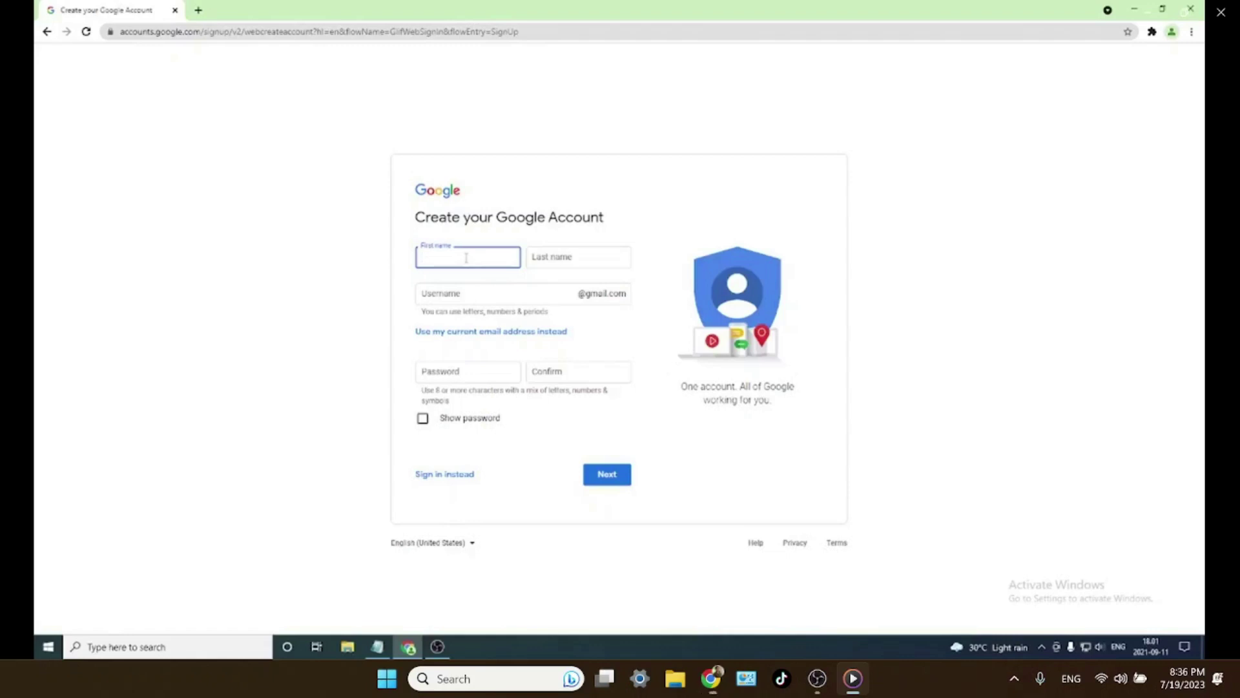
- Enter the user's first and last name on the Google sign-up form and begin the username
{"action": "type", "text": "mary"}
{"action": "key", "text": "BackSpace"}
{"action": "key", "text": "BackSpace"}
{"action": "key", "text": "BackSpace"}
{"action": "key", "text": "BackSpace"}
{"action": "type", "text": "Make"}
{"action": "key", "text": "BackSpace"}
{"action": "key", "text": "BackSpace"}
{"action": "key", "text": "BackSpace"}
{"action": "key", "text": "BackSpace"}
{"action": "mouse_move", "coordinate": [519, 303]}
{"action": "mouse_move", "coordinate": [532, 281]}
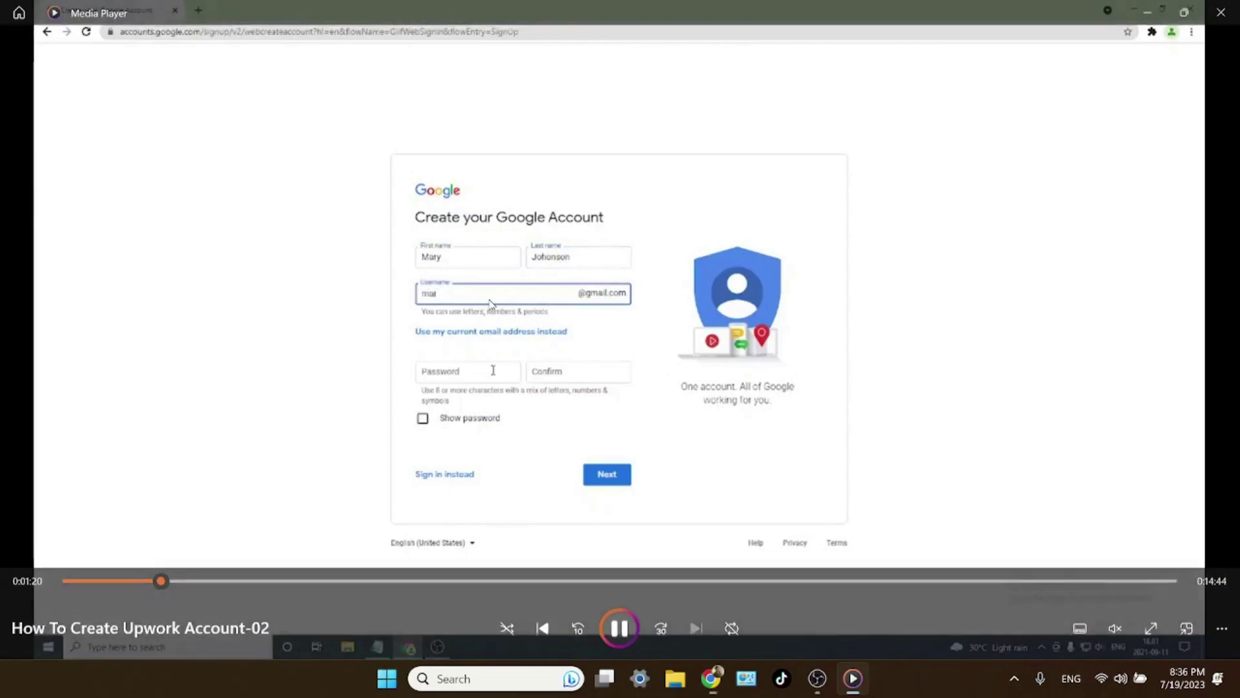
- Complete the username, enter the account password and its confirmation, and submit
{"action": "mouse_move", "coordinate": [476, 255]}
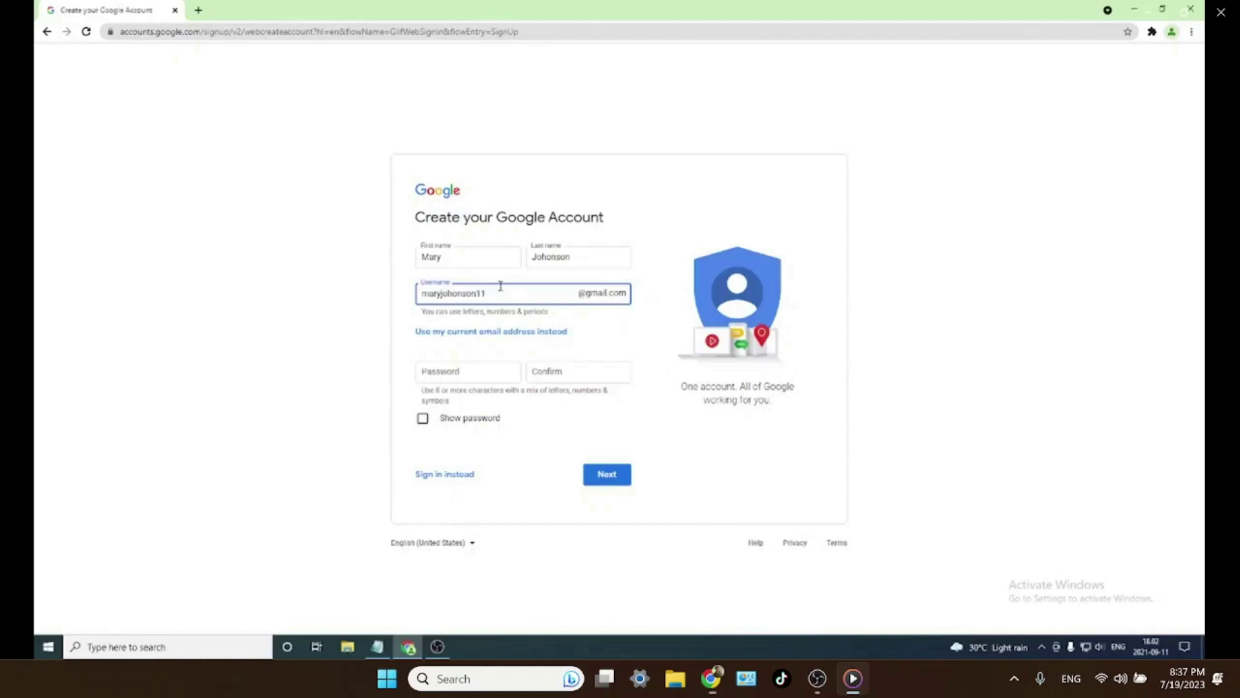
{"action": "left_click", "coordinate": [489, 379]}
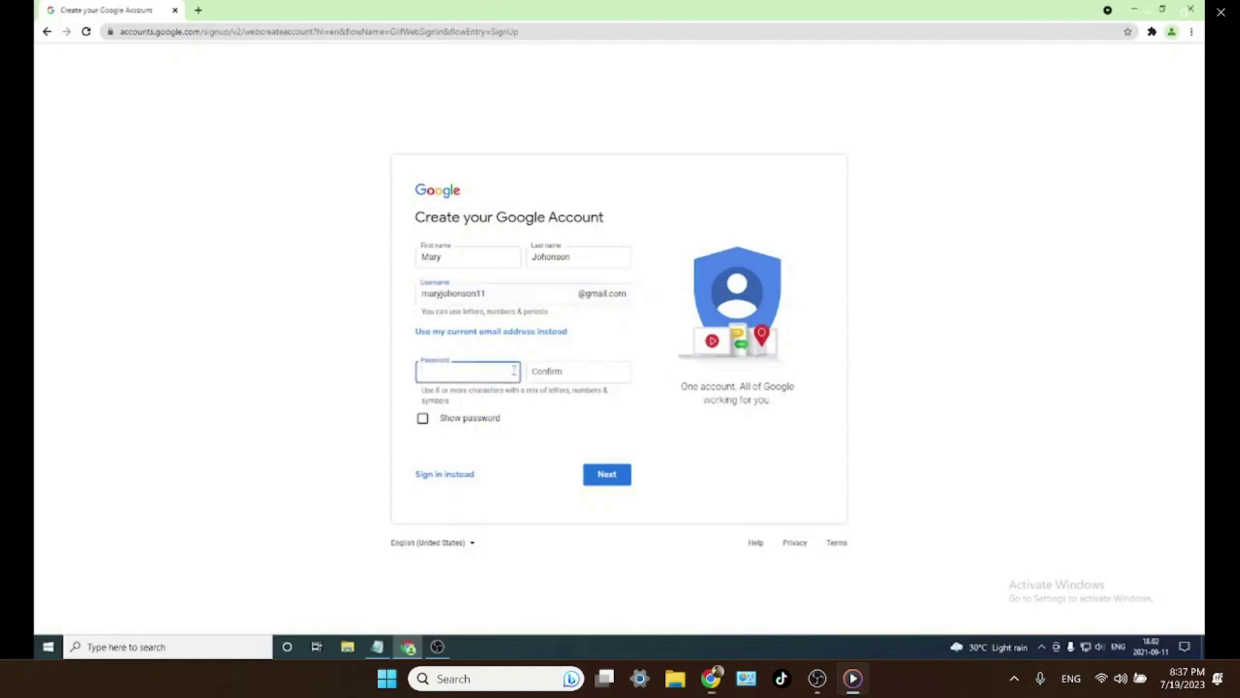
{"action": "type", "text": "*********"}
{"action": "key", "text": "Tab"}
{"action": "type", "text": "*******"}
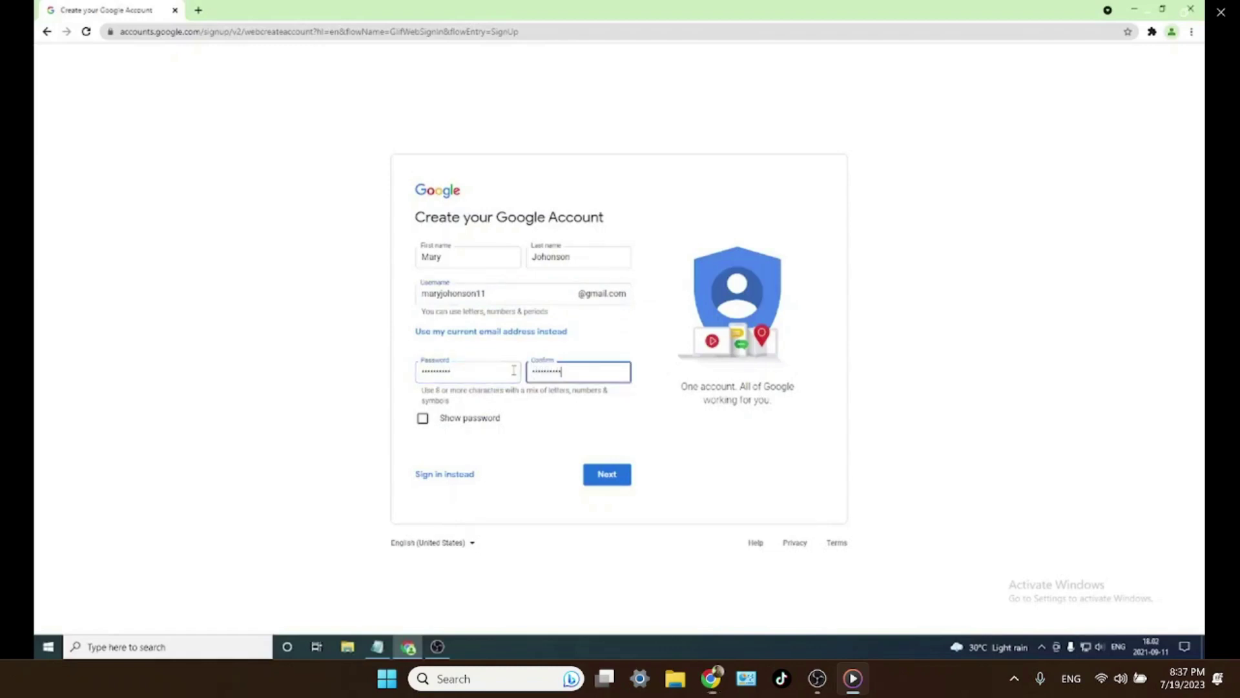
{"action": "left_click", "coordinate": [598, 475]}
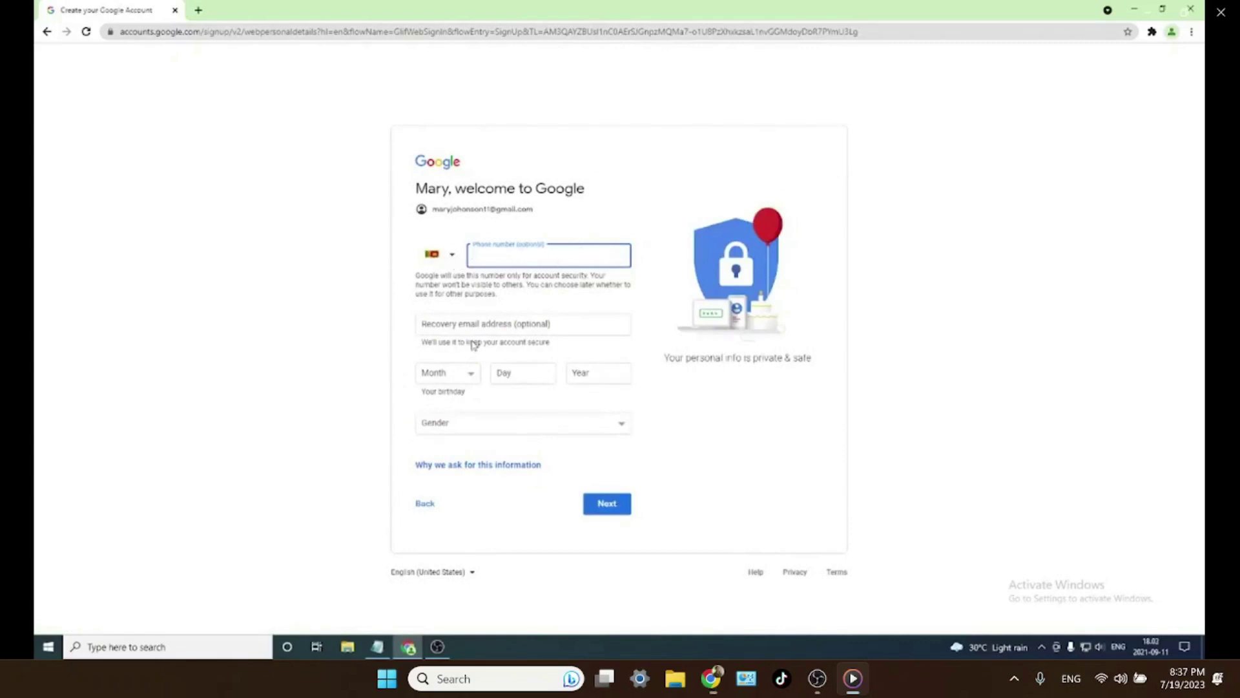
{"action": "left_click", "coordinate": [523, 326]}
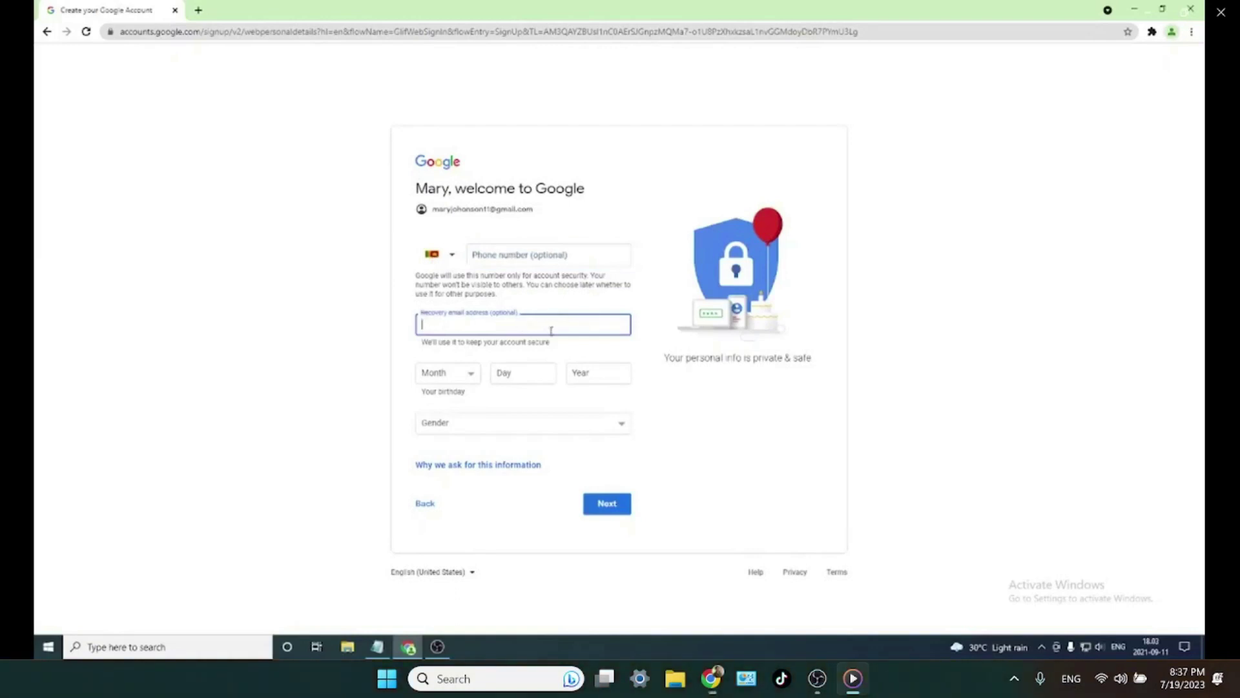
{"action": "left_click", "coordinate": [514, 264]}
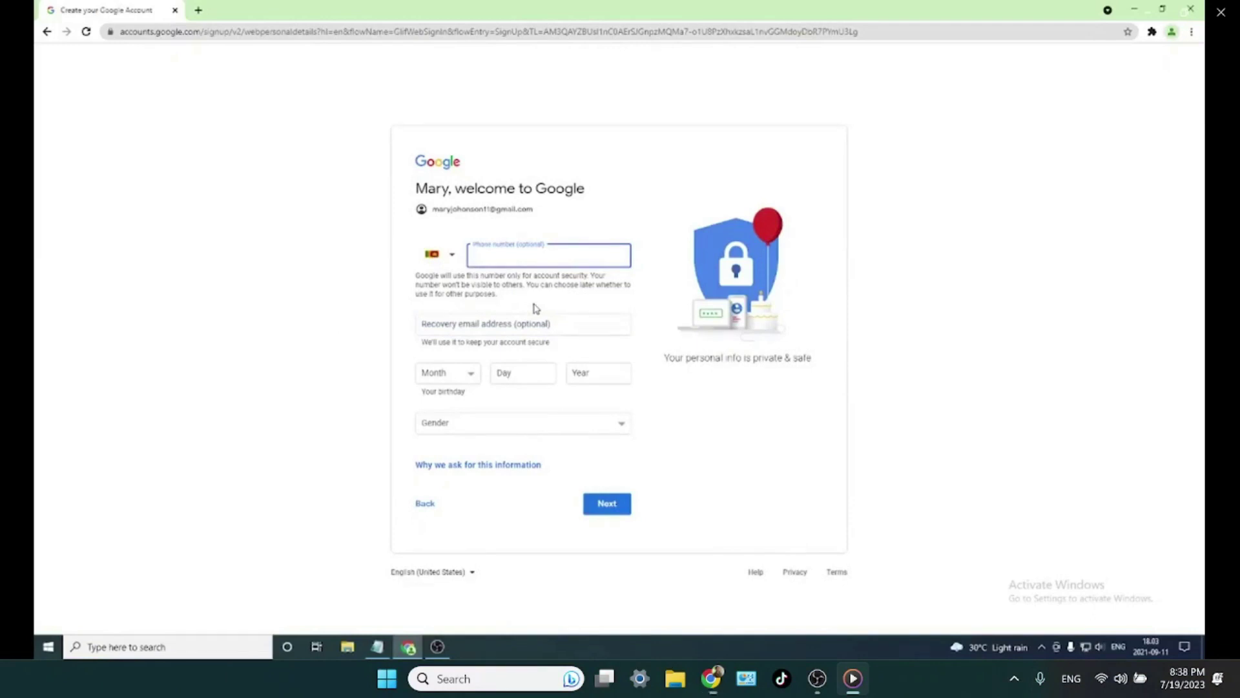
{"action": "left_click", "coordinate": [614, 368]}
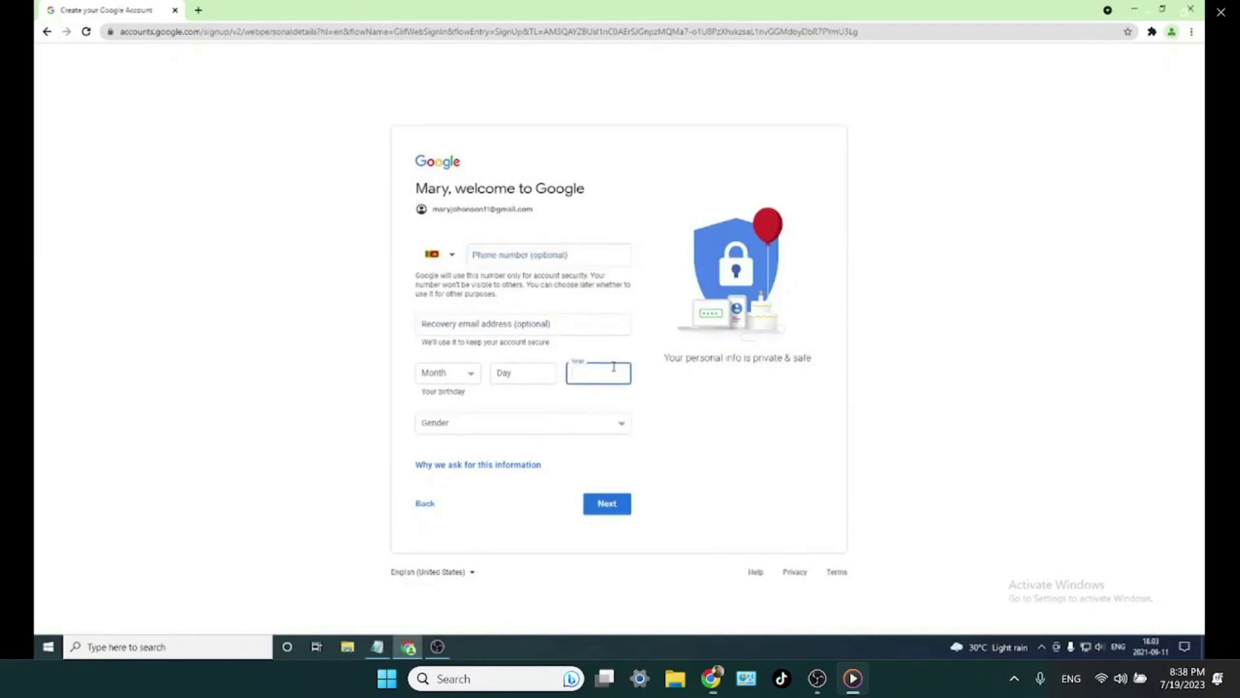
{"action": "type", "text": "1995"}
{"action": "left_click", "coordinate": [549, 375]}
{"action": "type", "text": "26"}
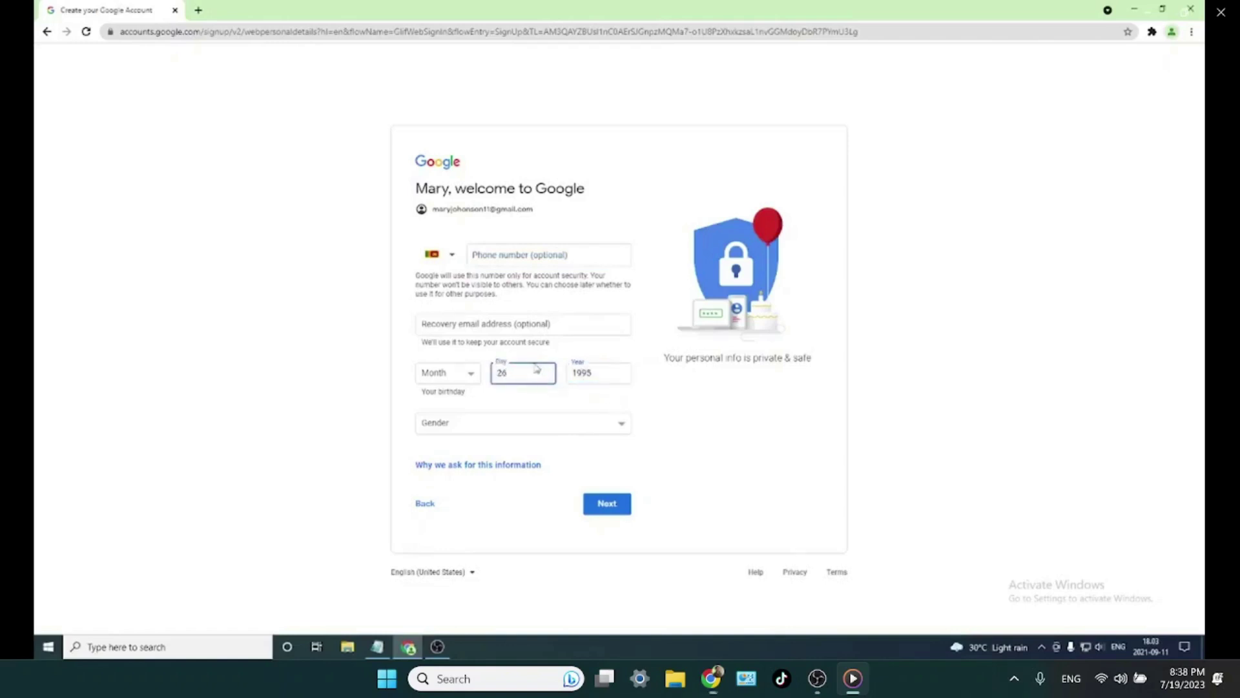
{"action": "left_click", "coordinate": [440, 380]}
{"action": "left_click", "coordinate": [437, 488]}
{"action": "left_click", "coordinate": [485, 424]}
{"action": "left_click", "coordinate": [469, 451]}
{"action": "left_click", "coordinate": [604, 503]}
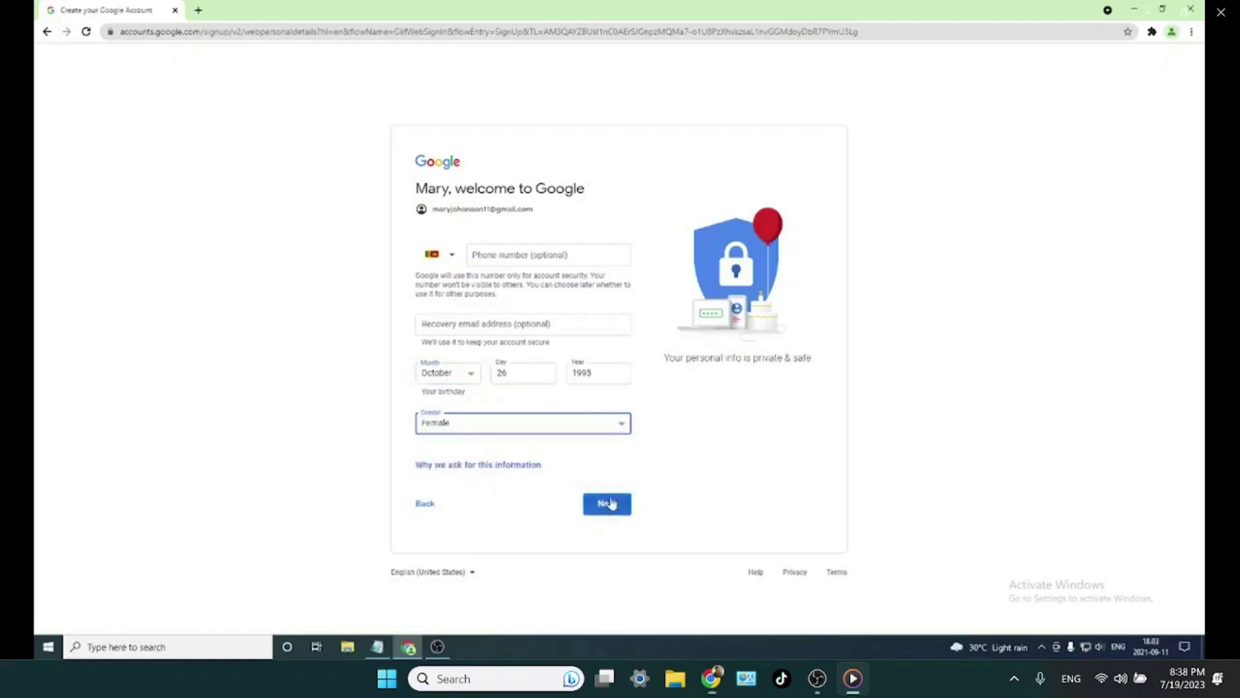
{"action": "scroll", "coordinate": [515, 252], "scroll_direction": "down", "scroll_amount": 7}
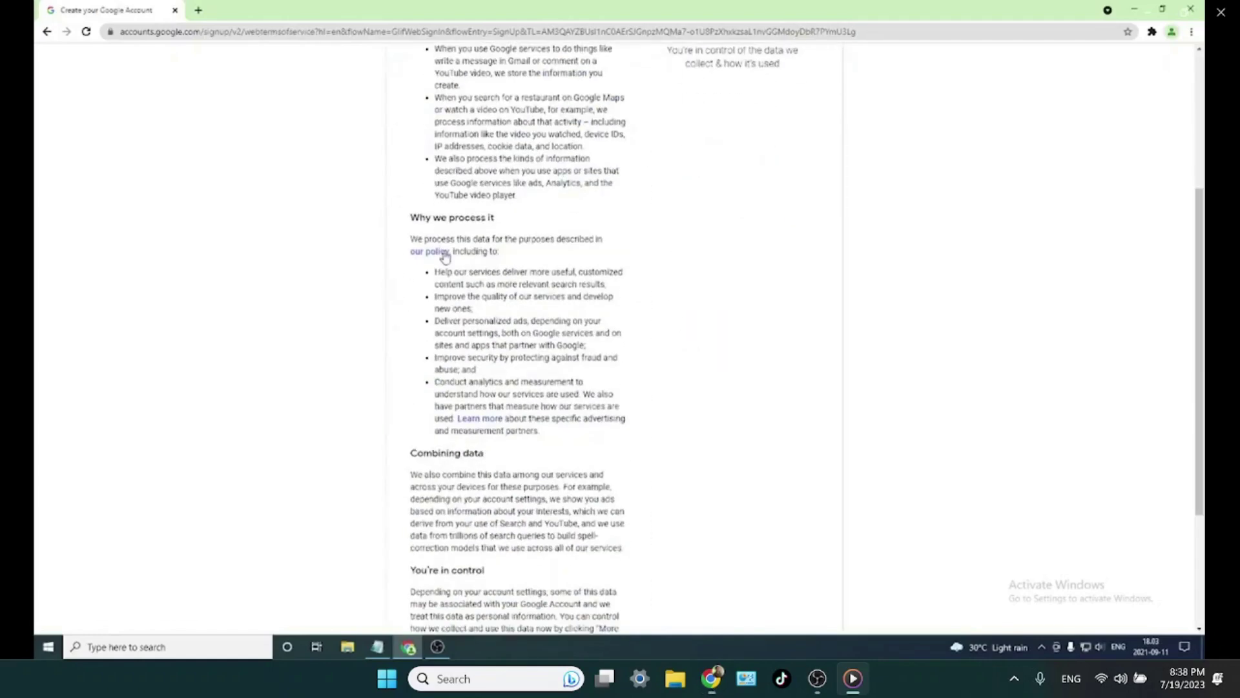
- Accept Google's Privacy and Terms, then confirm the signed-in account from a new tab
{"action": "left_click", "coordinate": [618, 548]}
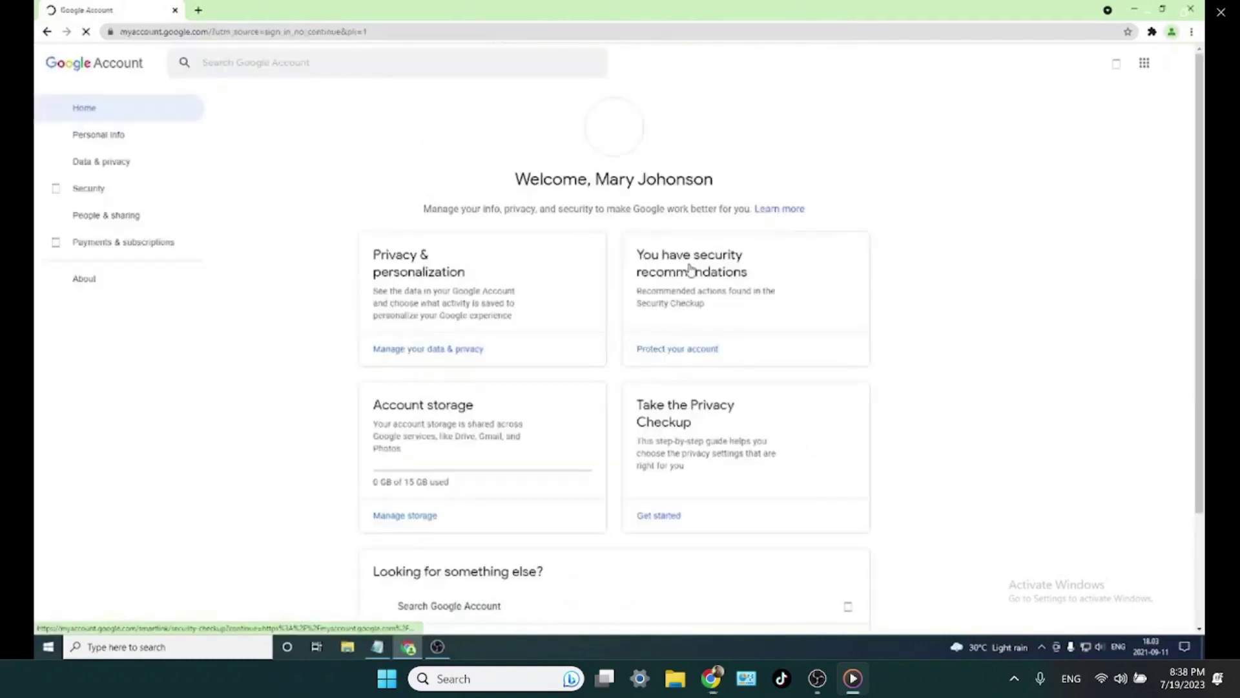
{"action": "left_click", "coordinate": [198, 10]}
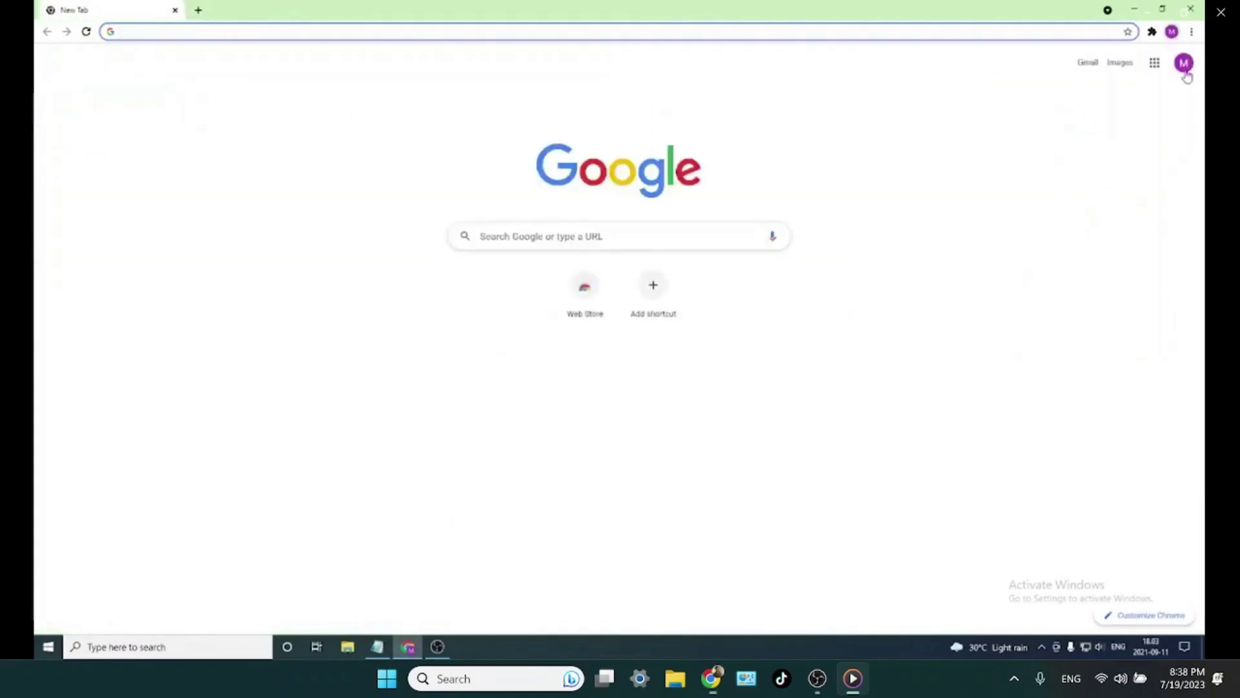
{"action": "left_click", "coordinate": [1185, 64]}
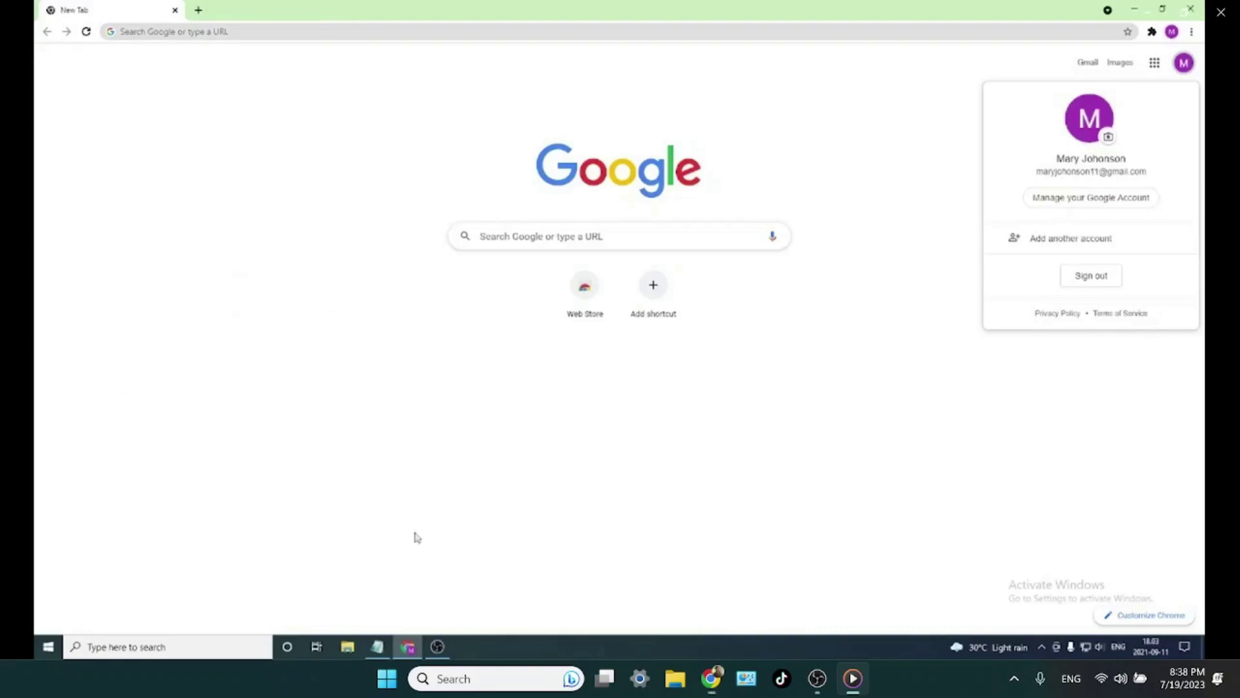
{"action": "left_click", "coordinate": [907, 88]}
{"action": "left_click", "coordinate": [1087, 63]}
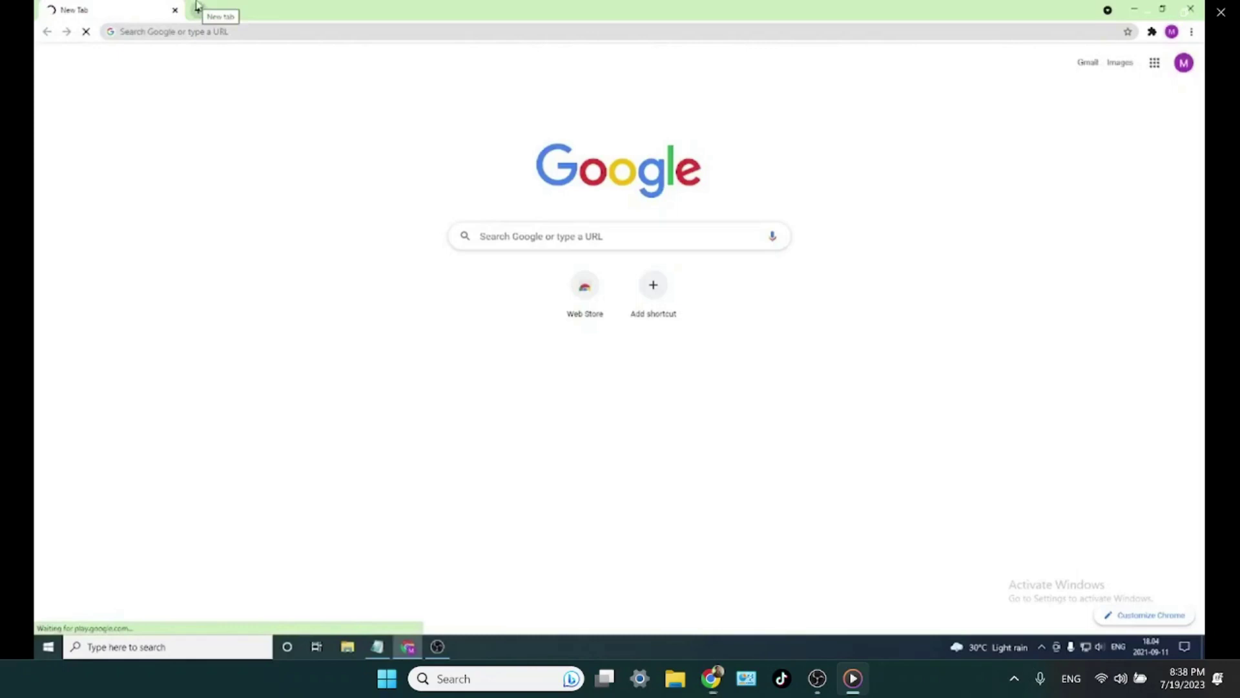
- Search for Upwork in a new tab and open upwork.com, dismissing the Google sign-in popup
{"action": "left_click", "coordinate": [197, 8]}
{"action": "left_click", "coordinate": [110, 10]}
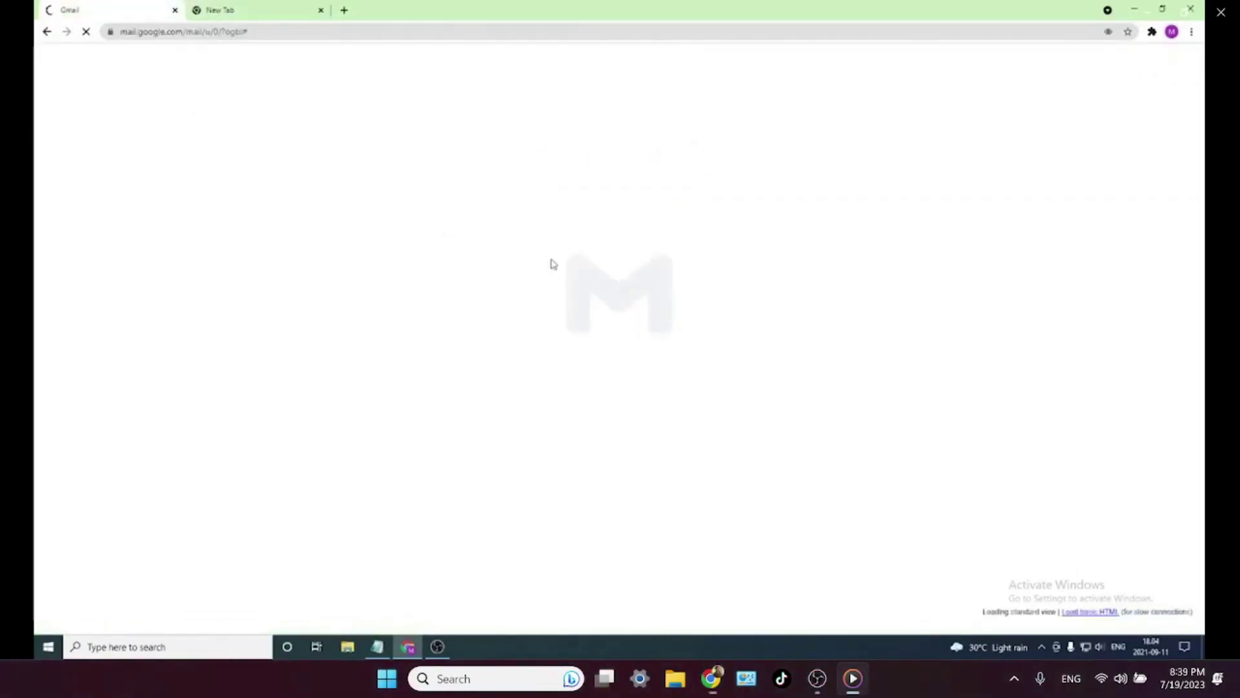
{"action": "key", "text": "ctrl+Tab"}
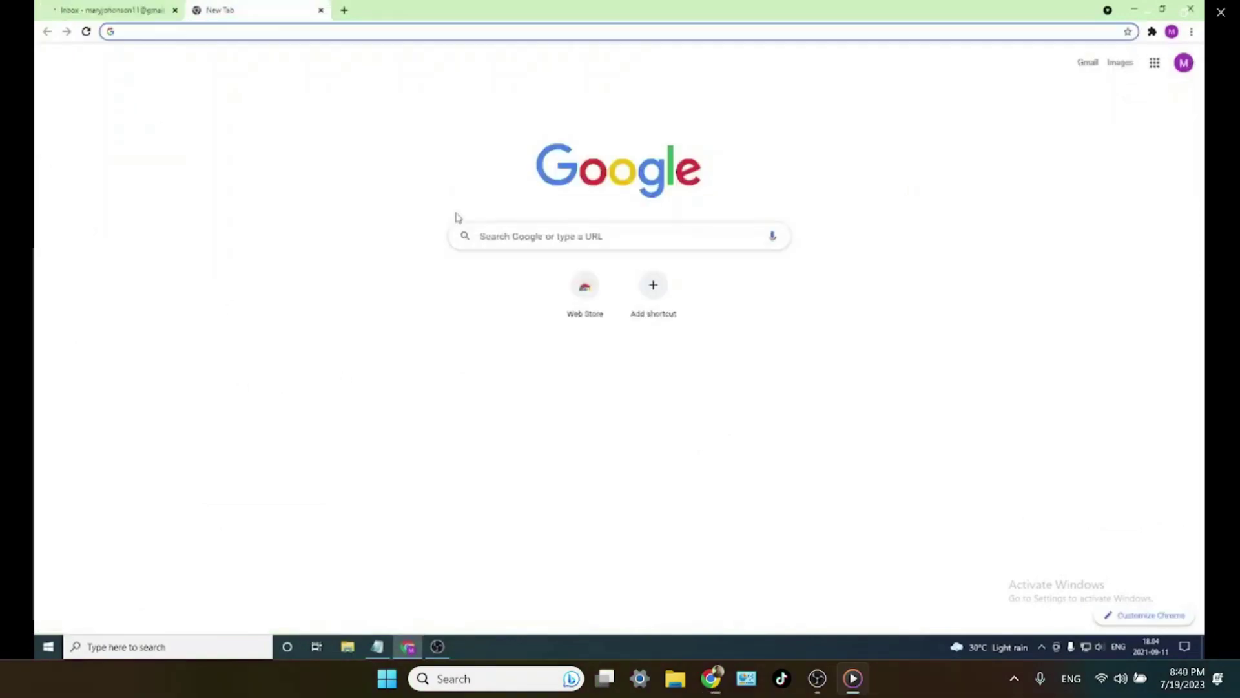
{"action": "type", "text": "work"}
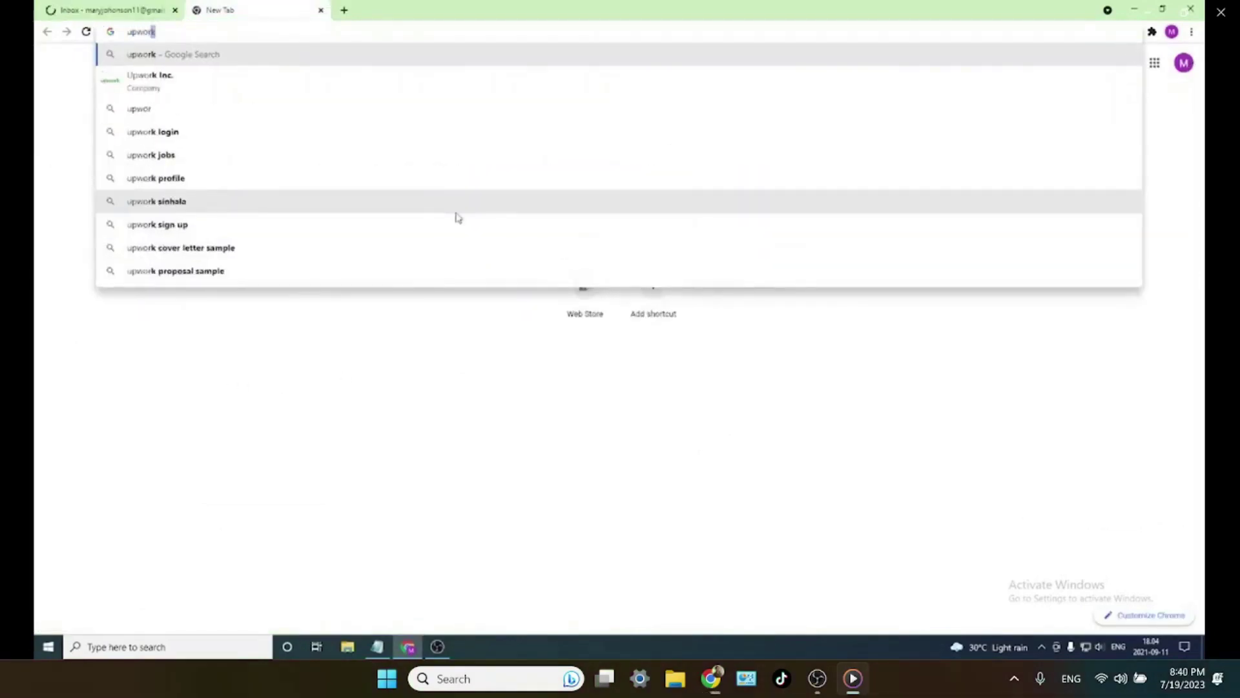
{"action": "key", "text": "Return"}
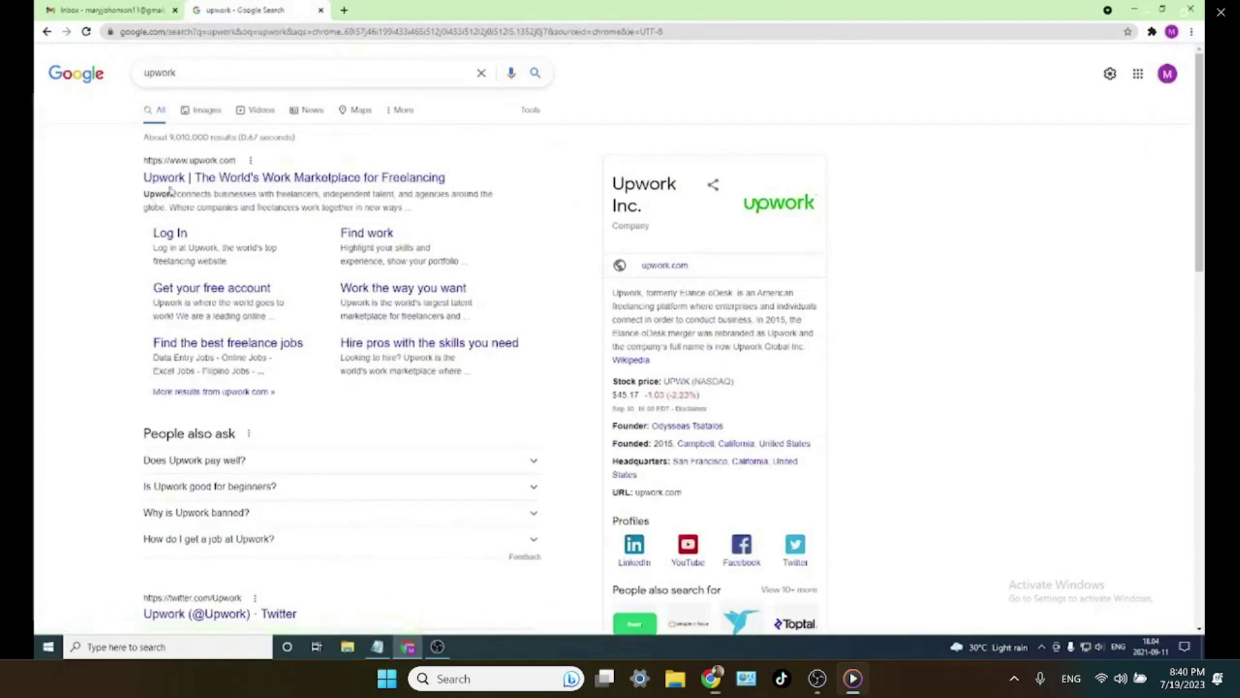
{"action": "left_click", "coordinate": [357, 186]}
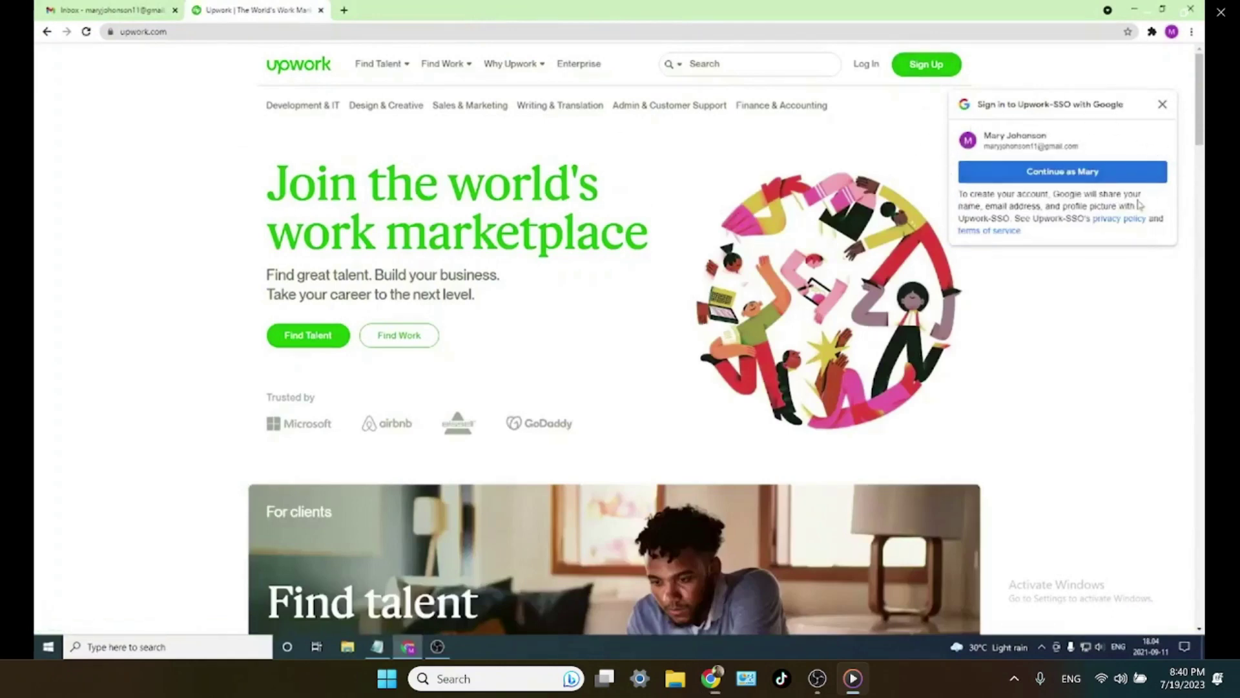
{"action": "left_click", "coordinate": [1149, 116]}
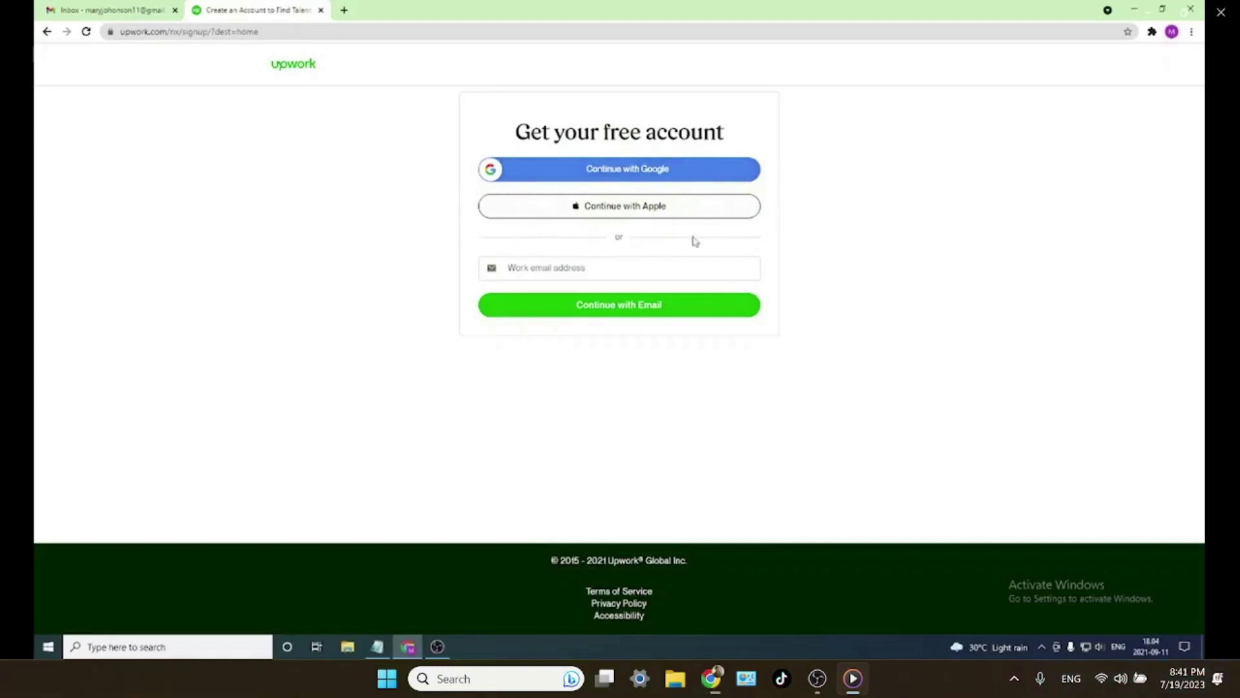
- Copy the new account's email address from Gmail into Upwork's sign-up form and continue
{"action": "left_click_drag", "start_coordinate": [107, 9], "coordinate": [254, 8]}
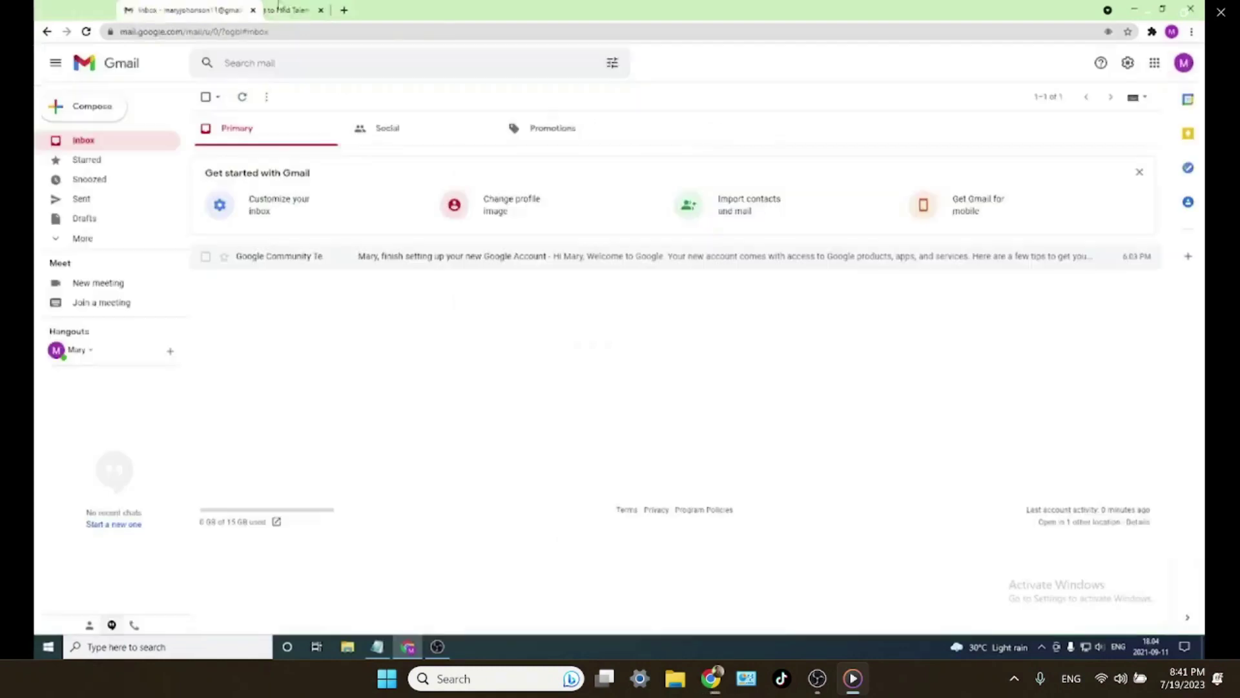
{"action": "left_click", "coordinate": [1183, 62]}
{"action": "triple_click", "coordinate": [1092, 171]}
{"action": "left_click", "coordinate": [1184, 63]}
{"action": "left_click", "coordinate": [1184, 63]}
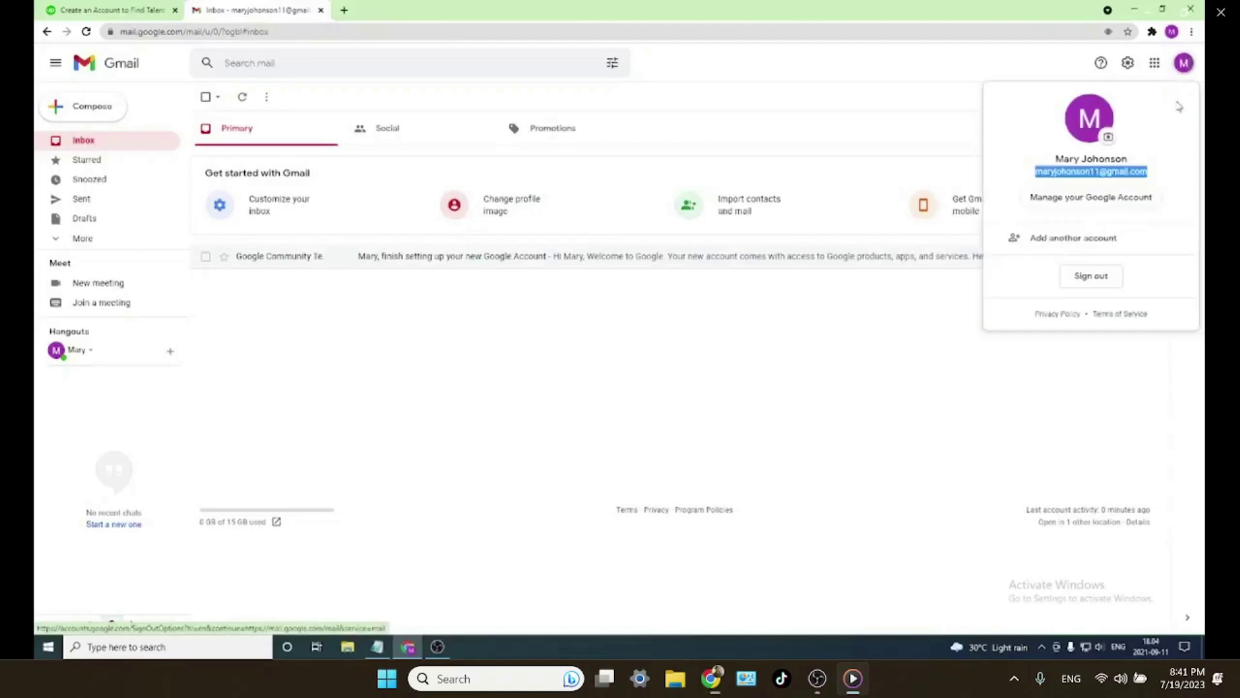
{"action": "left_click", "coordinate": [107, 10]}
{"action": "key", "text": "ctrl+v"}
{"action": "left_click", "coordinate": [625, 297]}
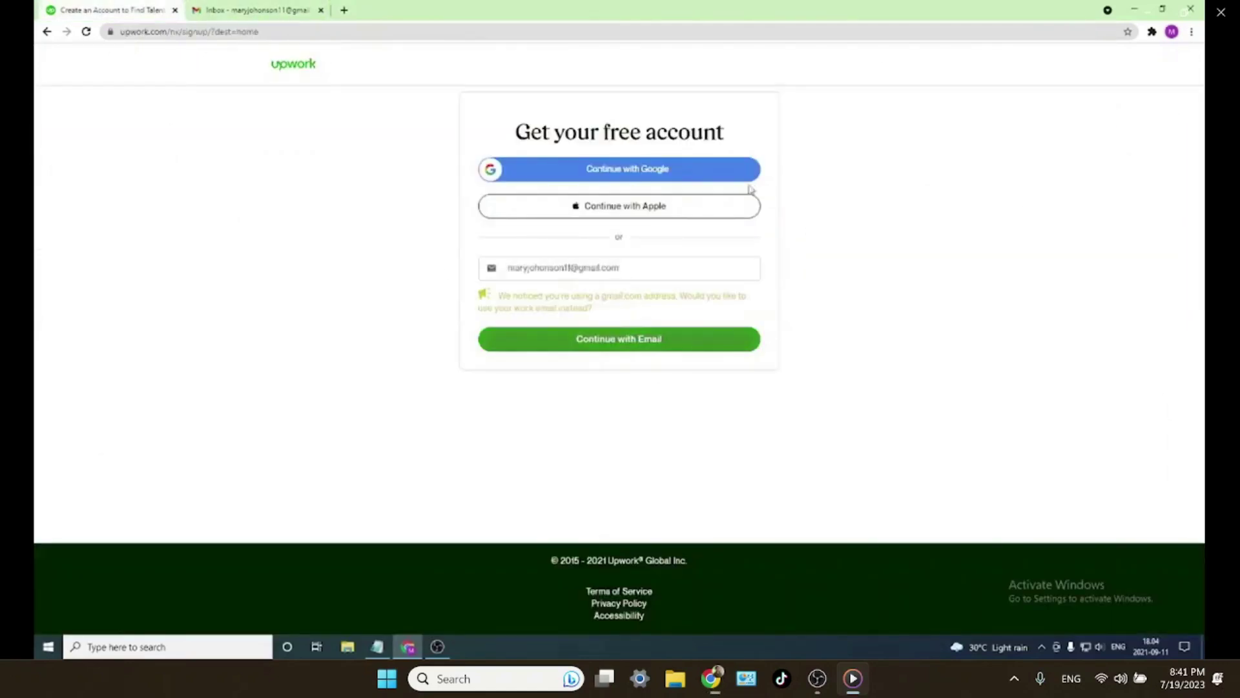
{"action": "left_click_drag", "start_coordinate": [498, 295], "coordinate": [606, 317]}
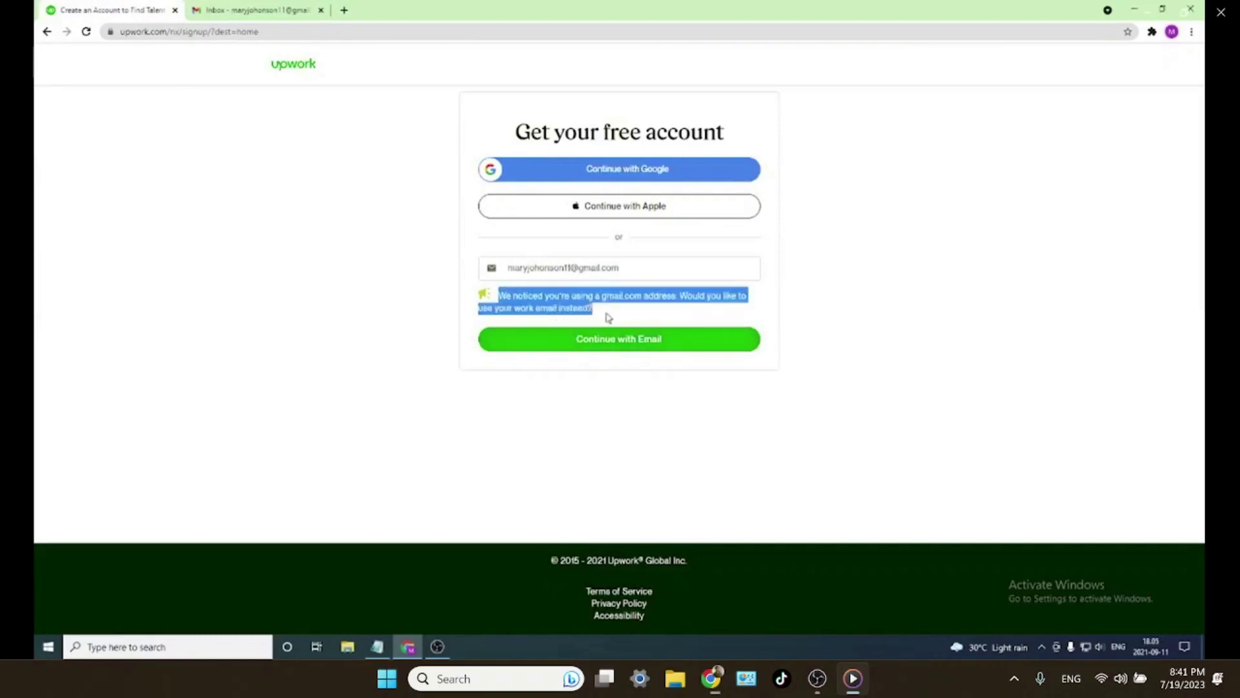
{"action": "left_click", "coordinate": [626, 341]}
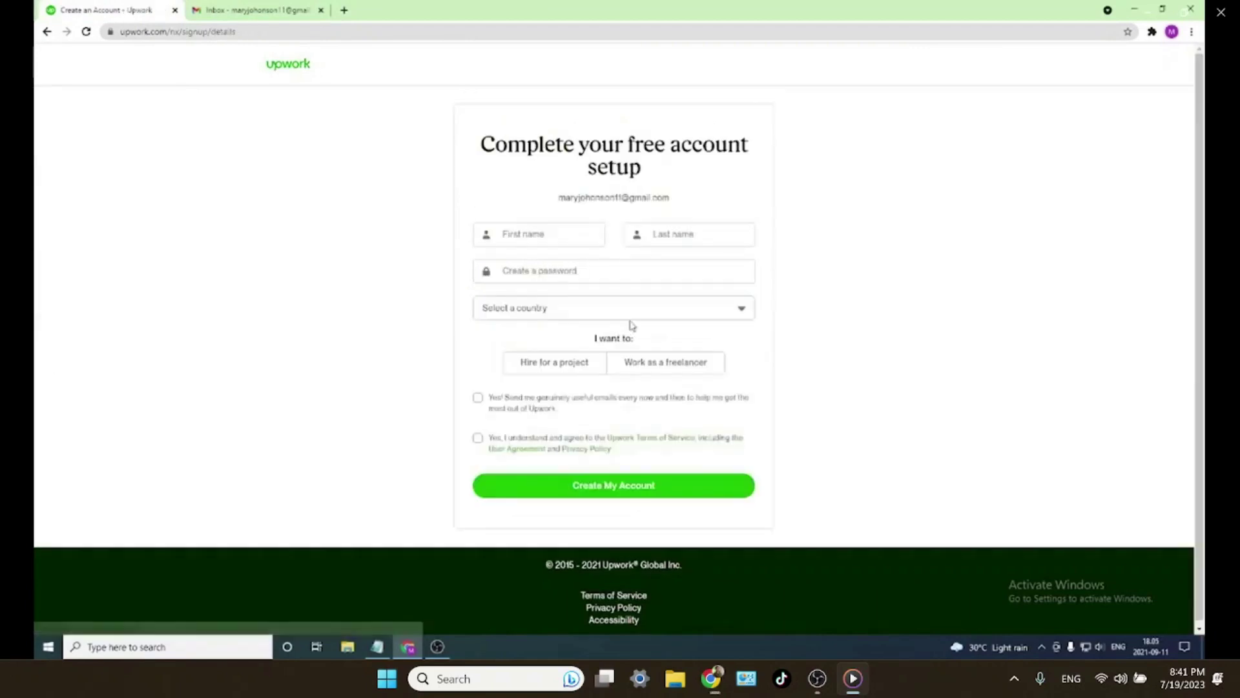
- Fill in the user's first name, last name and a new password
{"action": "left_click", "coordinate": [590, 237]}
{"action": "key", "text": "Tab"}
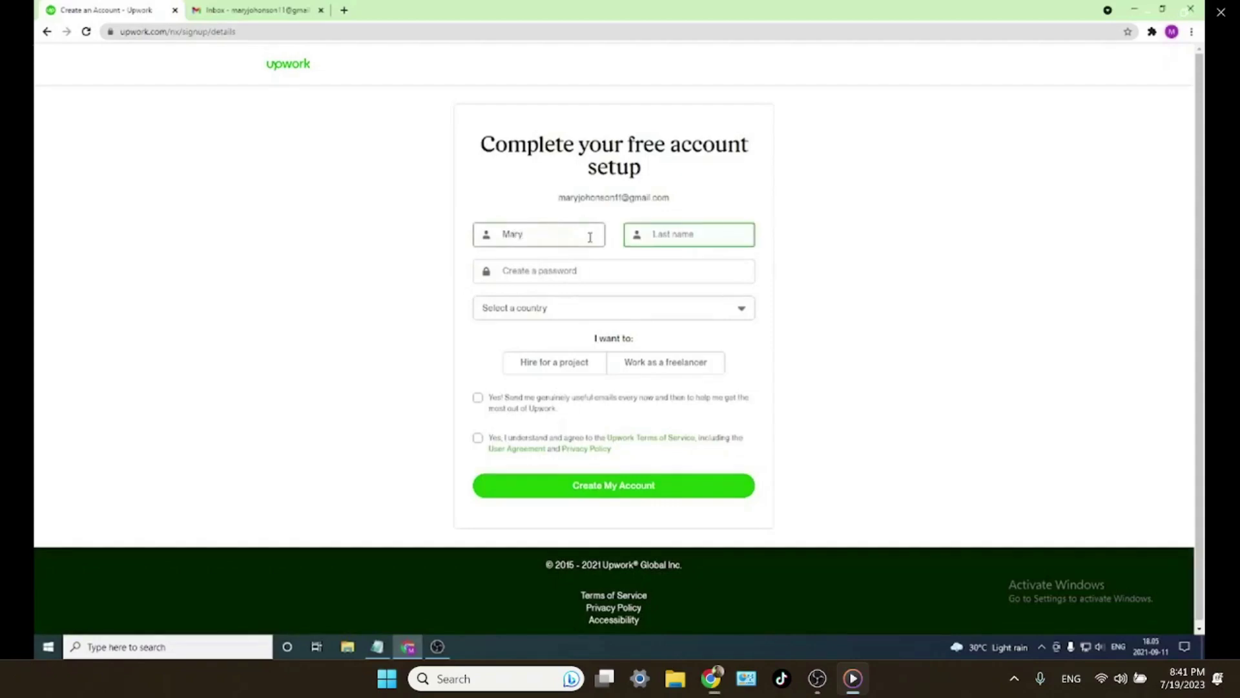
{"action": "left_click", "coordinate": [608, 272]}
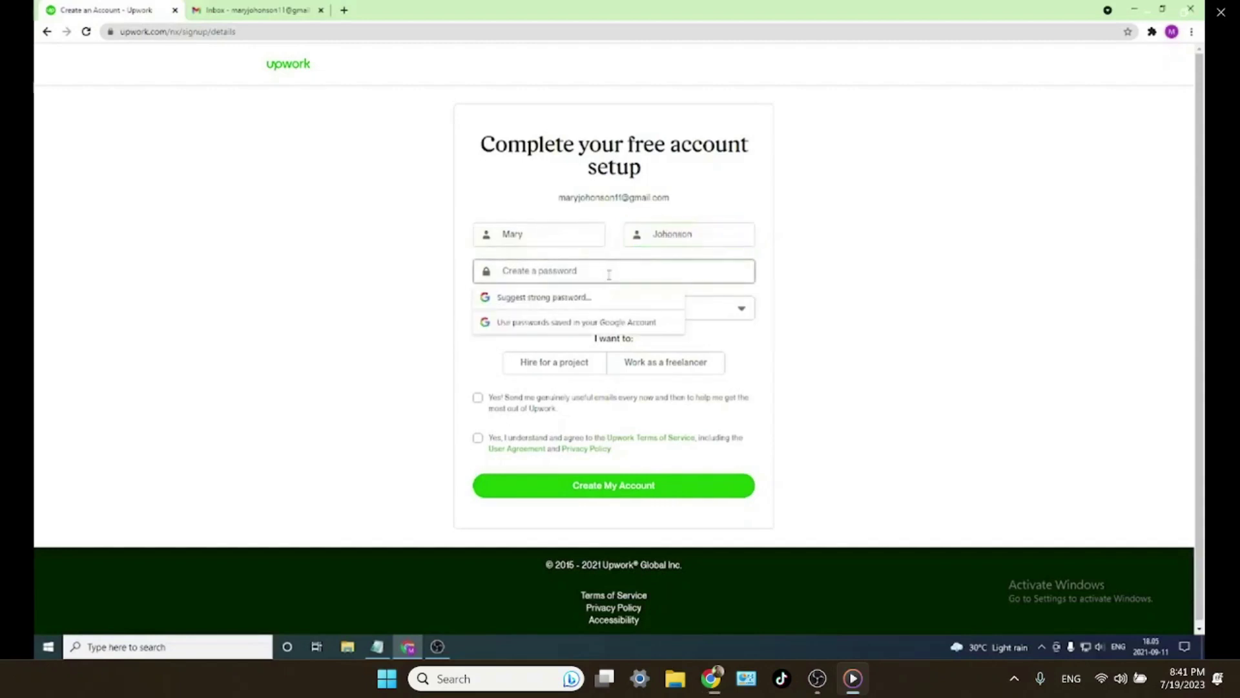
{"action": "type", "text": "f"}
{"action": "left_click", "coordinate": [738, 187]}
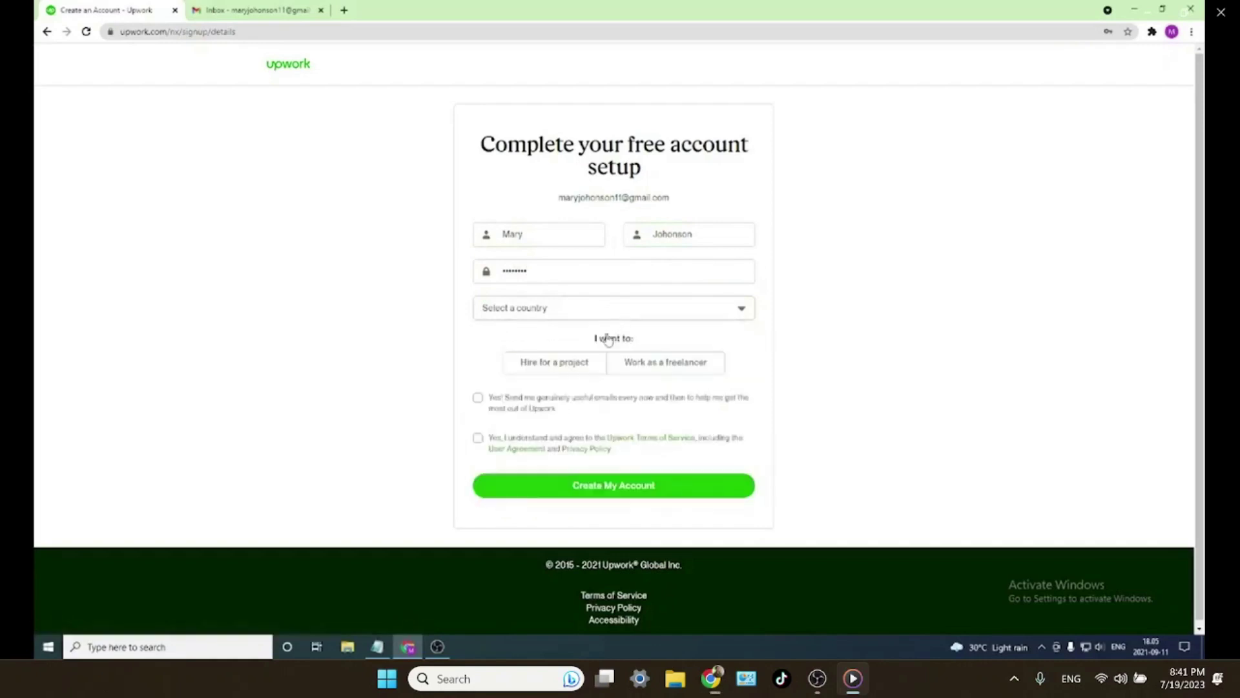
- Set country to Sri Lanka, choose freelancer, tick email opt-in and Terms, and create the account
{"action": "left_click", "coordinate": [611, 313]}
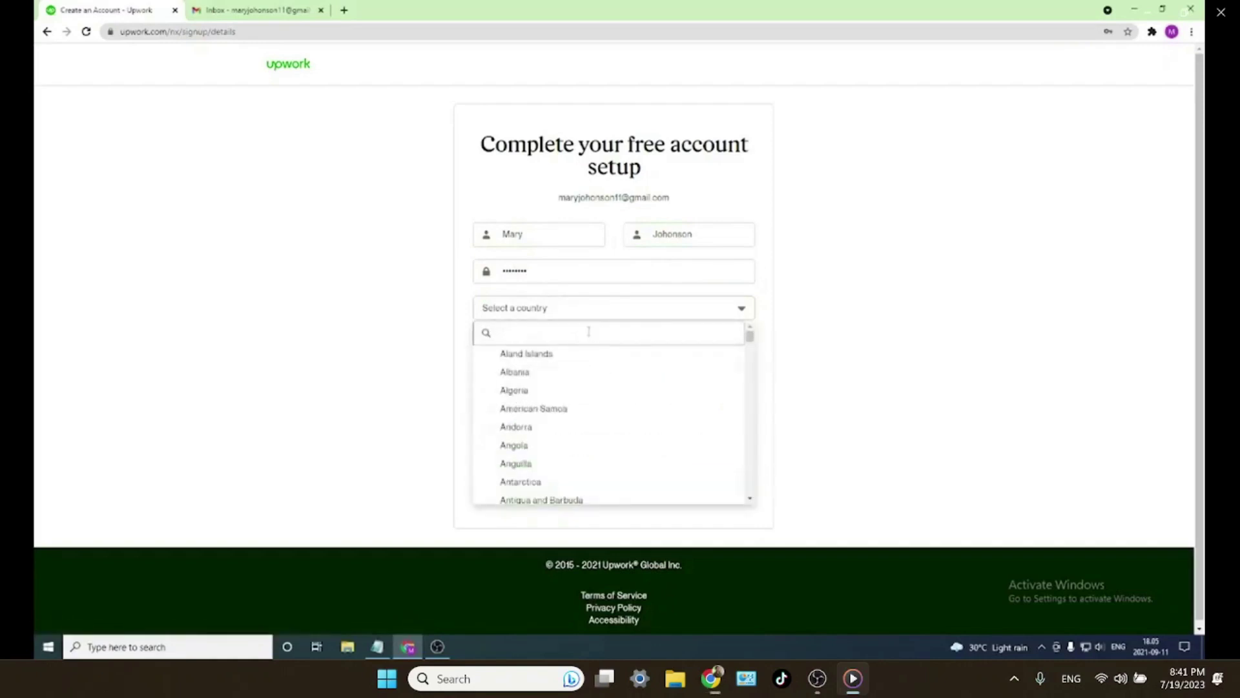
{"action": "type", "text": "sri"}
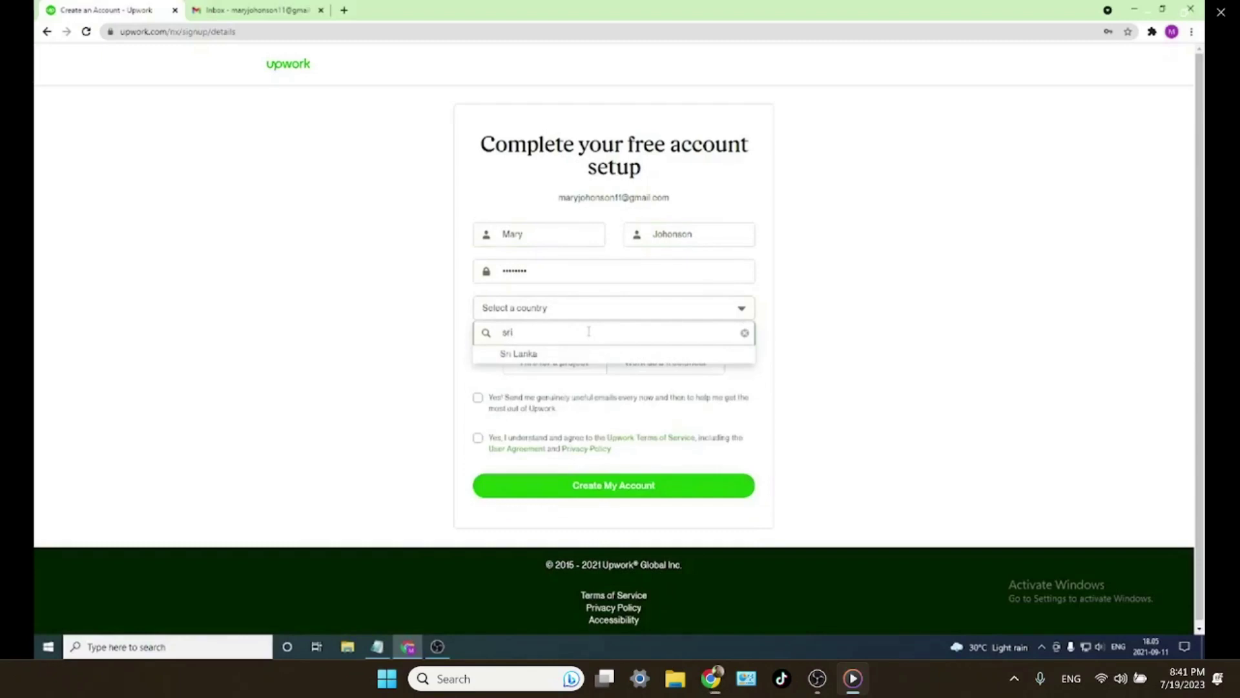
{"action": "left_click", "coordinate": [541, 357]}
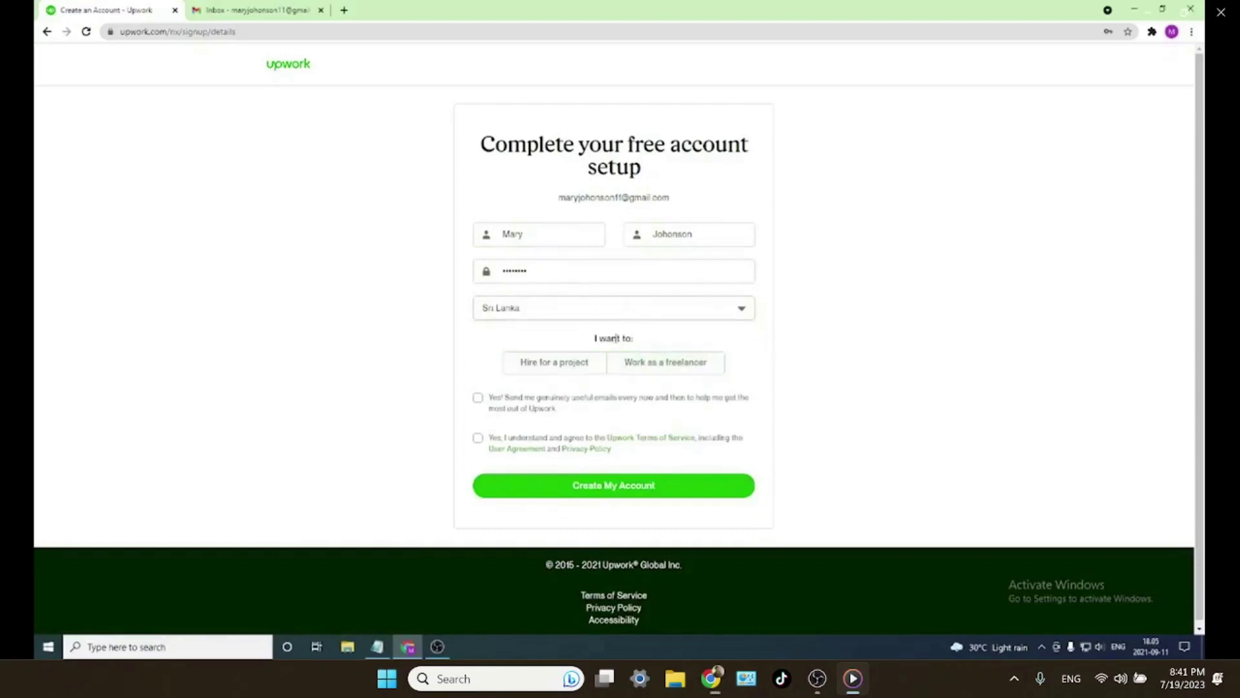
{"action": "left_click_drag", "start_coordinate": [595, 344], "coordinate": [645, 341]}
{"action": "left_click", "coordinate": [528, 366]}
{"action": "left_click", "coordinate": [630, 363]}
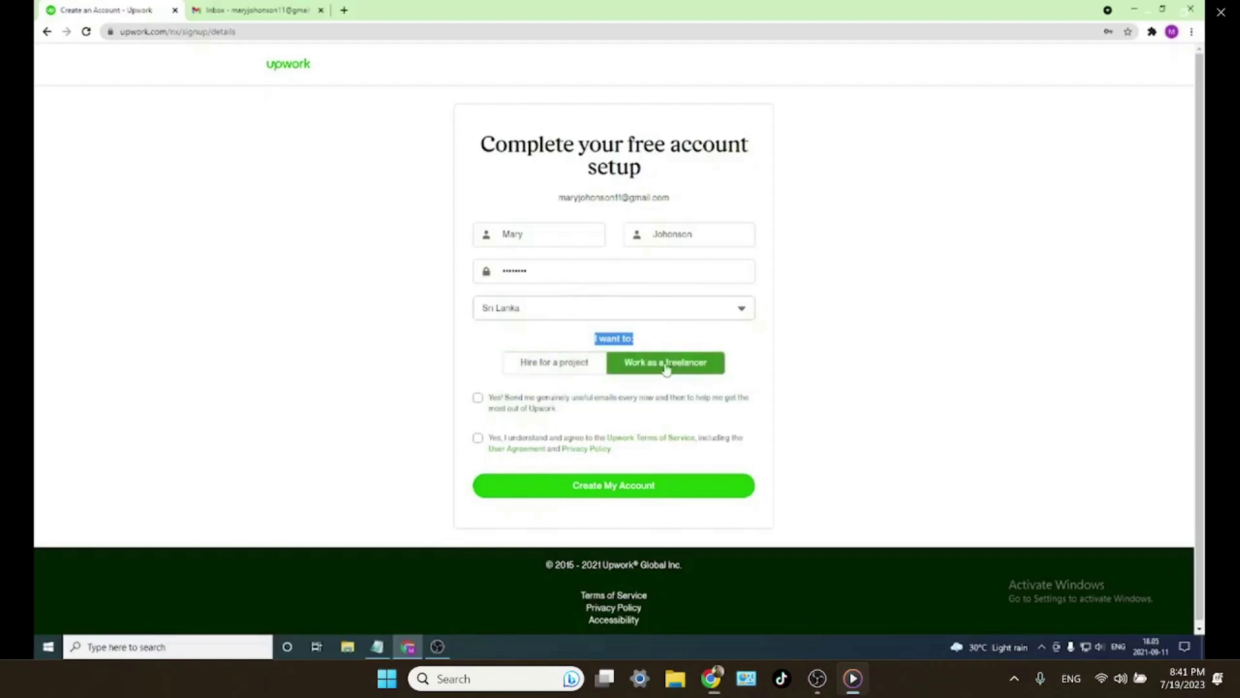
{"action": "left_click", "coordinate": [477, 397]}
{"action": "left_click", "coordinate": [477, 437]}
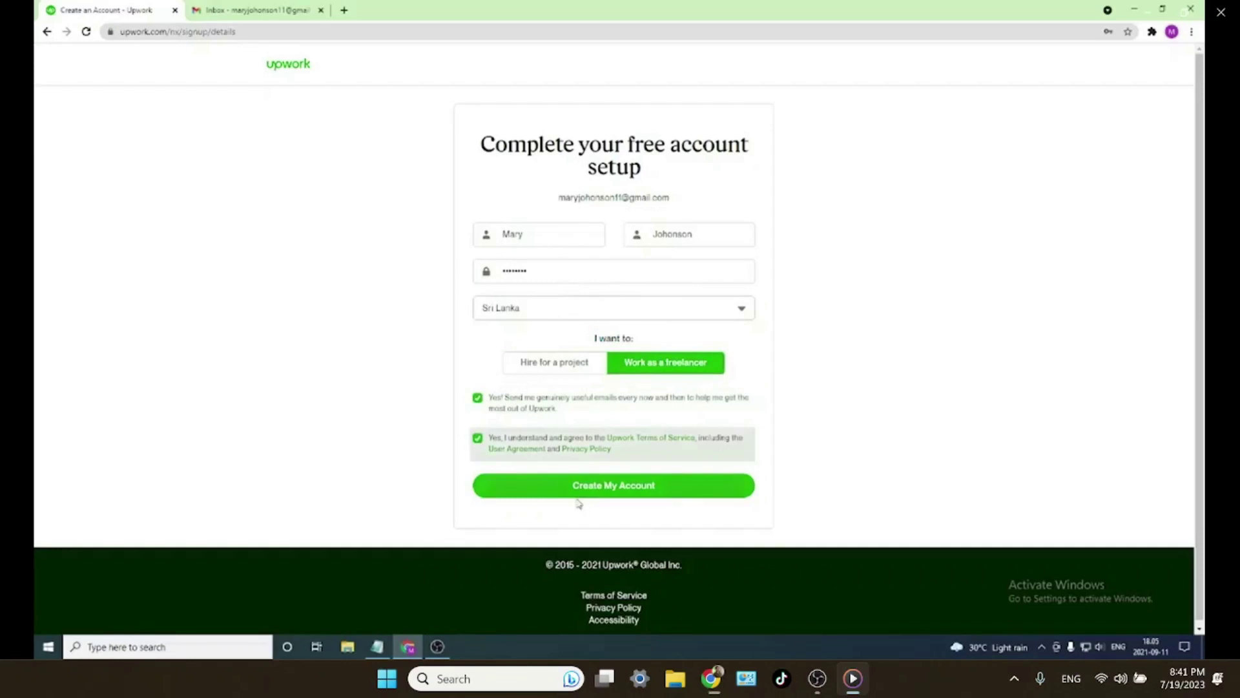
{"action": "left_click", "coordinate": [578, 494]}
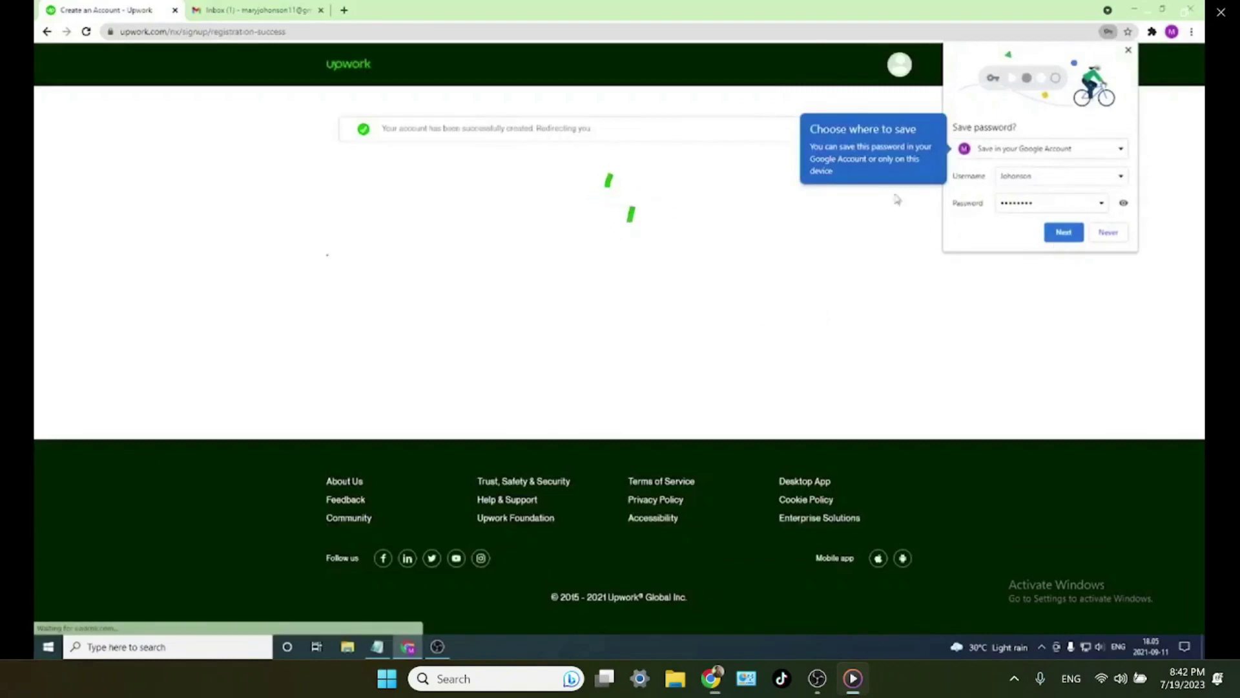
- Dismiss Chrome's save-password prompts and check the Verify your email page
{"action": "left_click", "coordinate": [1063, 232]}
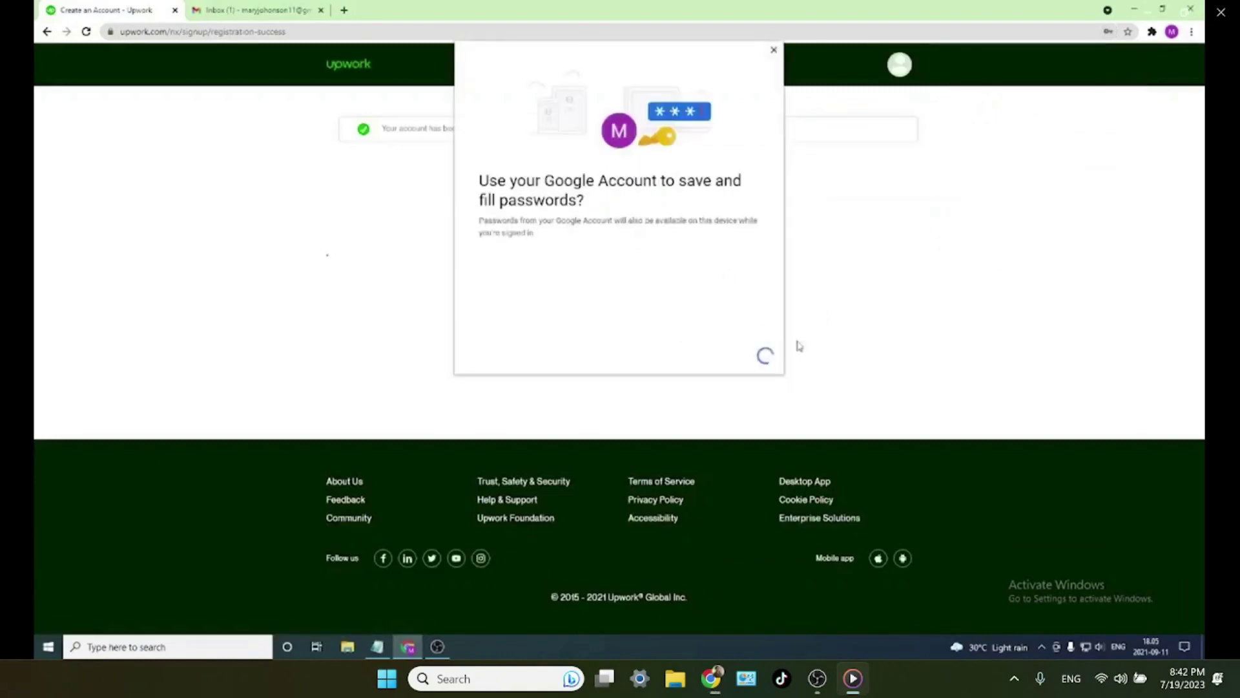
{"action": "left_click", "coordinate": [775, 50]}
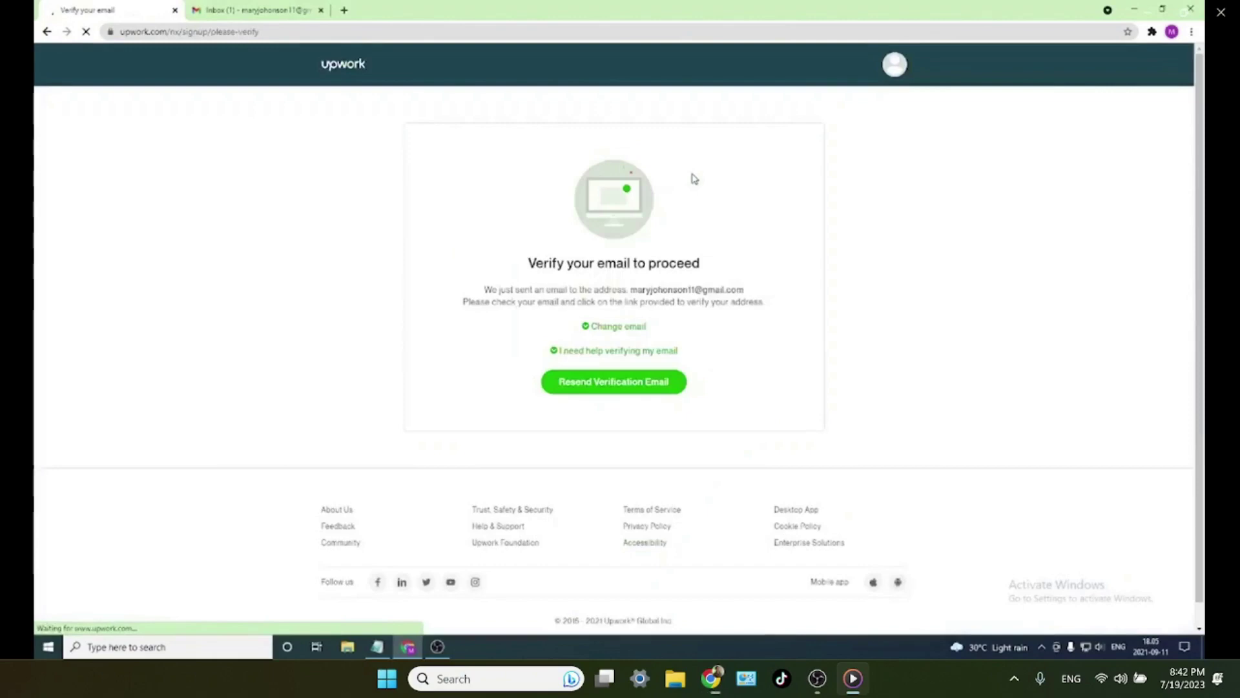
{"action": "left_click_drag", "start_coordinate": [719, 265], "coordinate": [530, 253]}
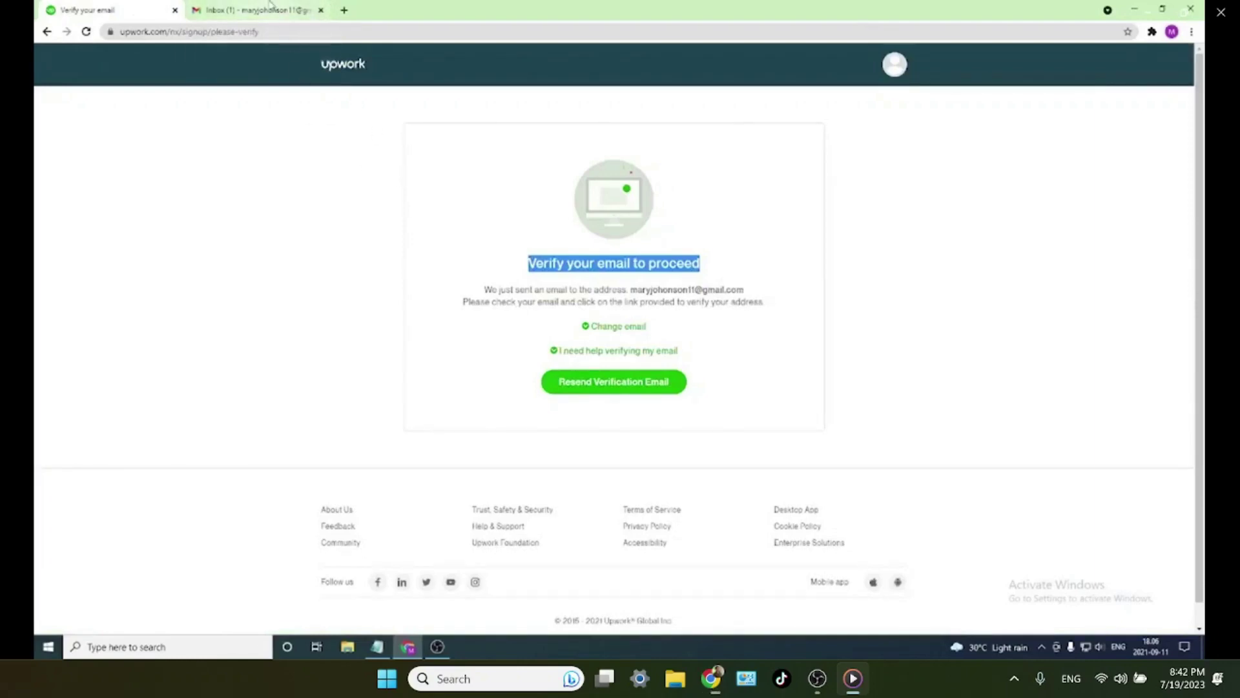
{"action": "left_click", "coordinate": [270, 8]}
- Verify the account via the Verify Email link in Upwork's Gmail message, then close that tab
{"action": "left_click", "coordinate": [589, 376]}
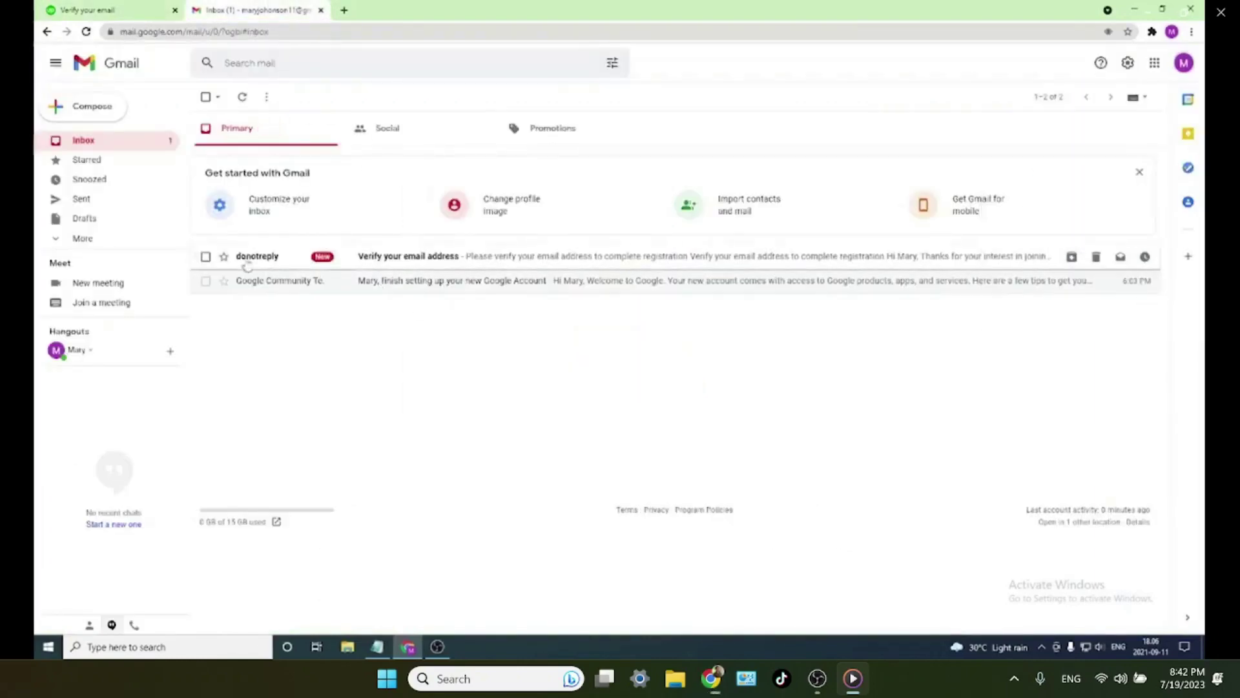
{"action": "left_click", "coordinate": [420, 261]}
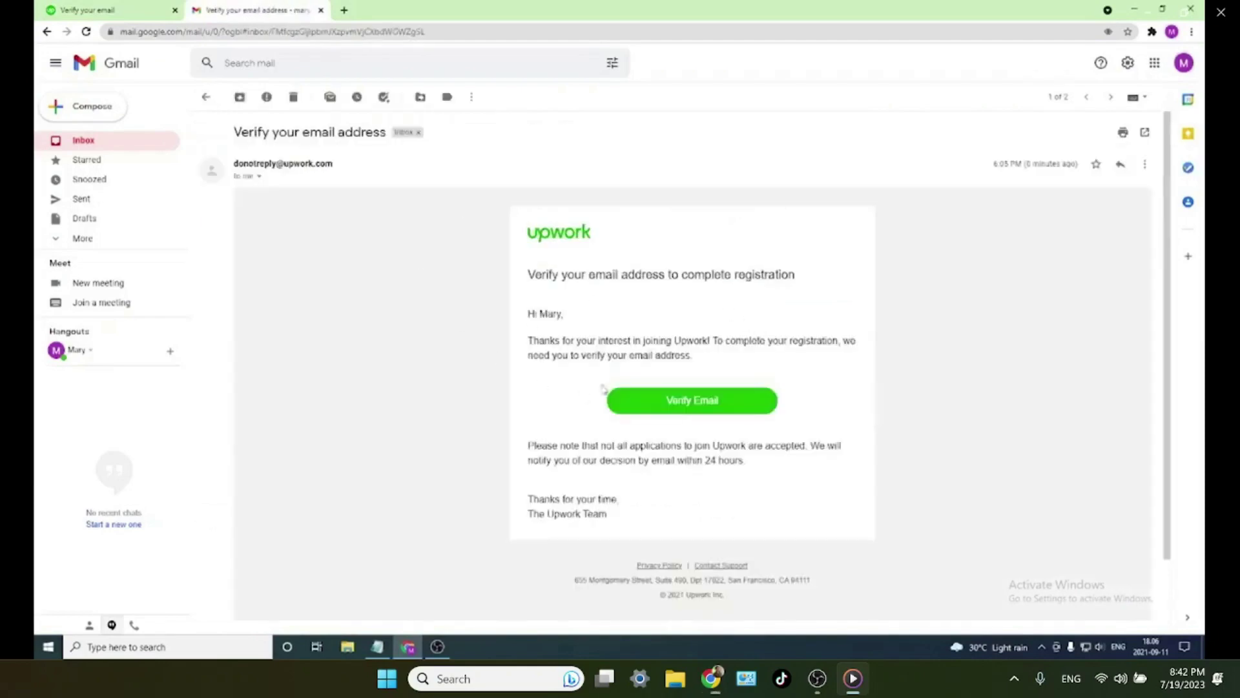
{"action": "left_click", "coordinate": [686, 408]}
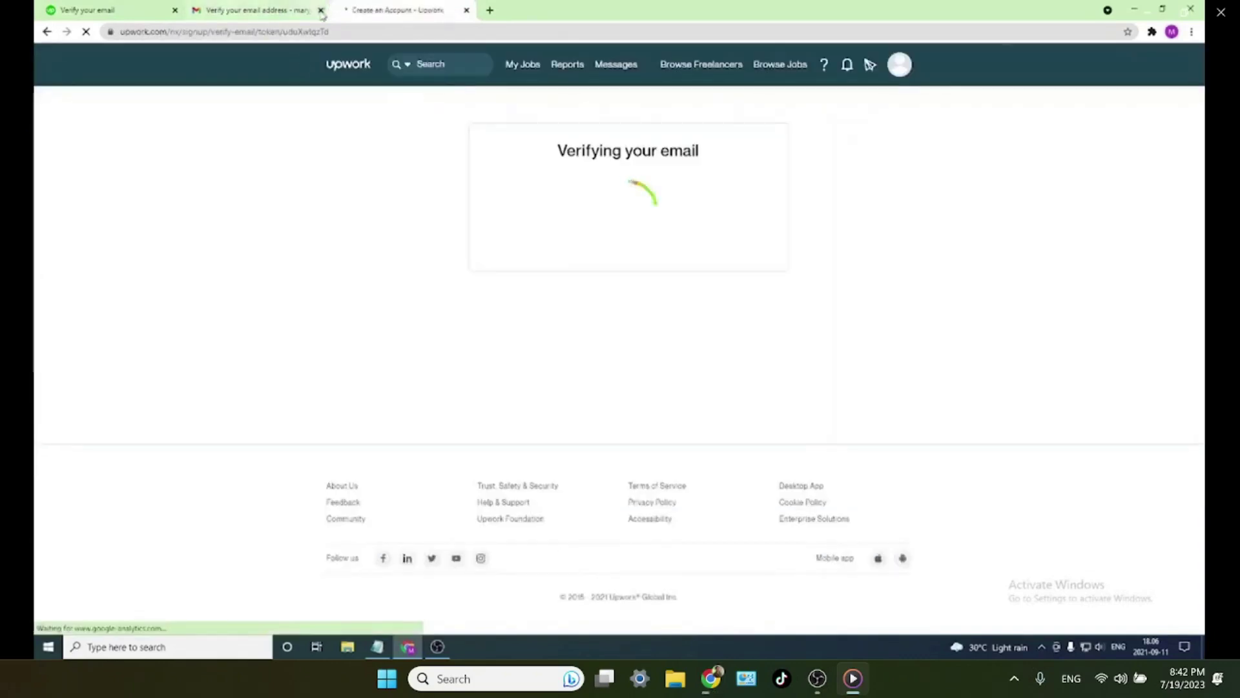
{"action": "left_click", "coordinate": [321, 10]}
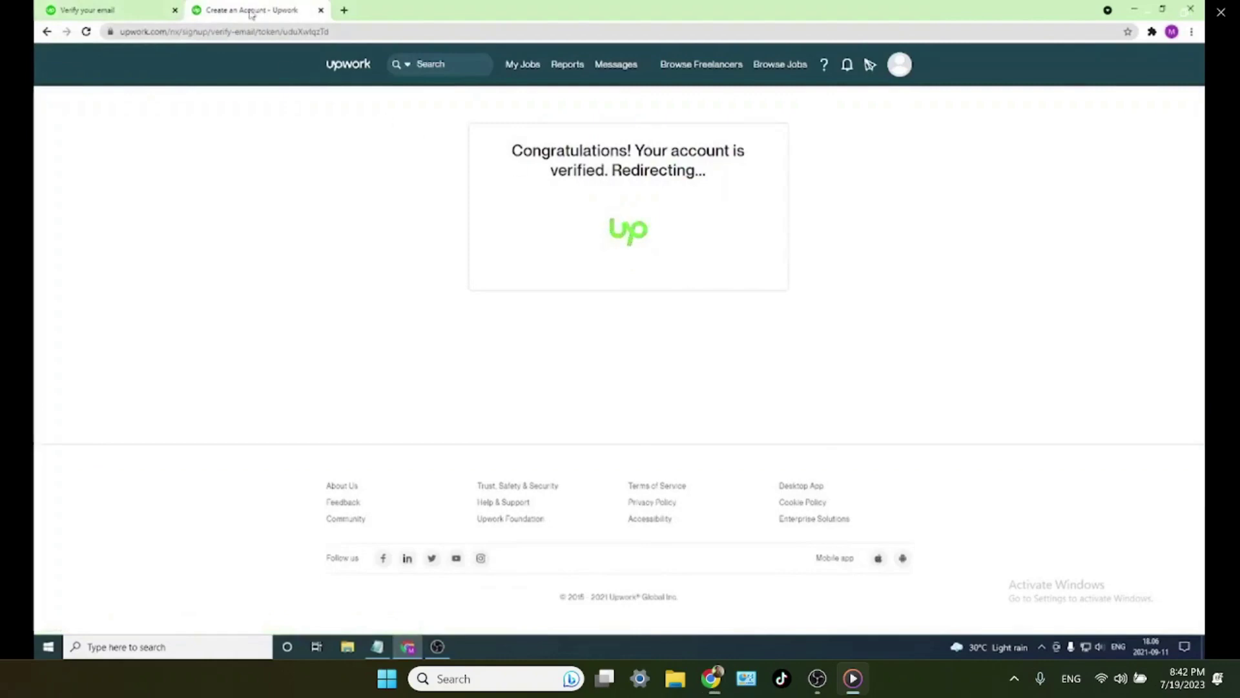
- Close the leftover verify tab and start the profile from Upwork's freelancer welcome page
{"action": "left_click", "coordinate": [174, 10]}
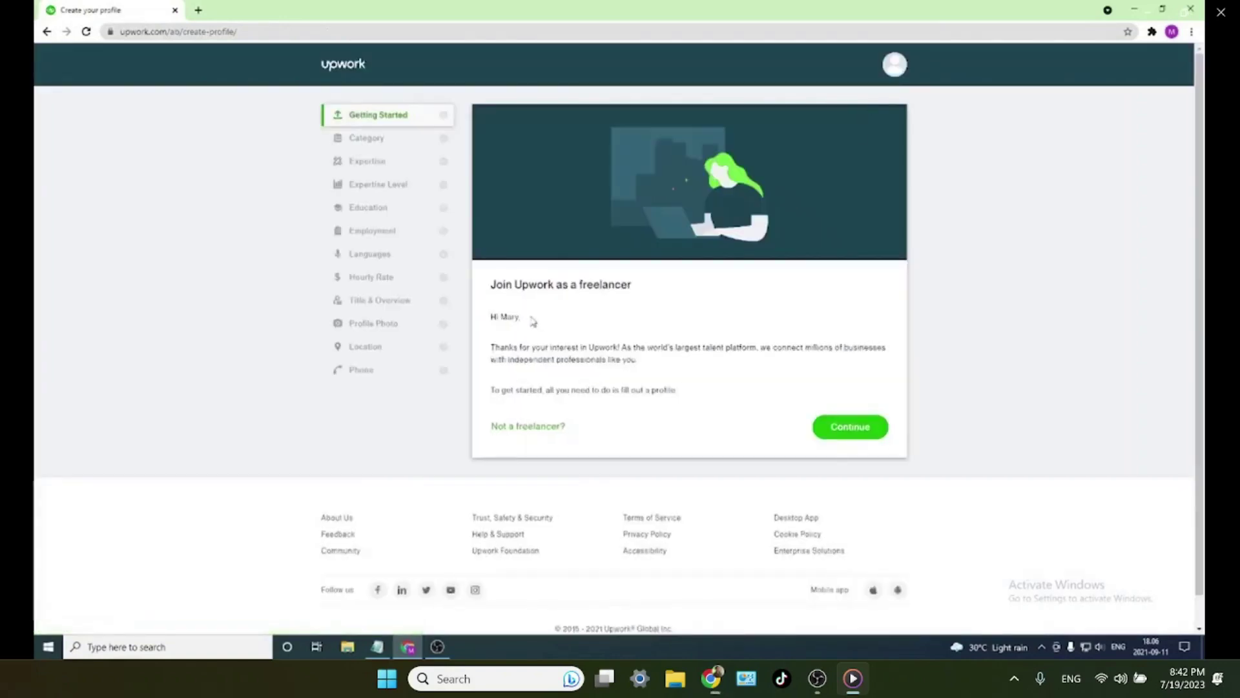
{"action": "left_click", "coordinate": [846, 429]}
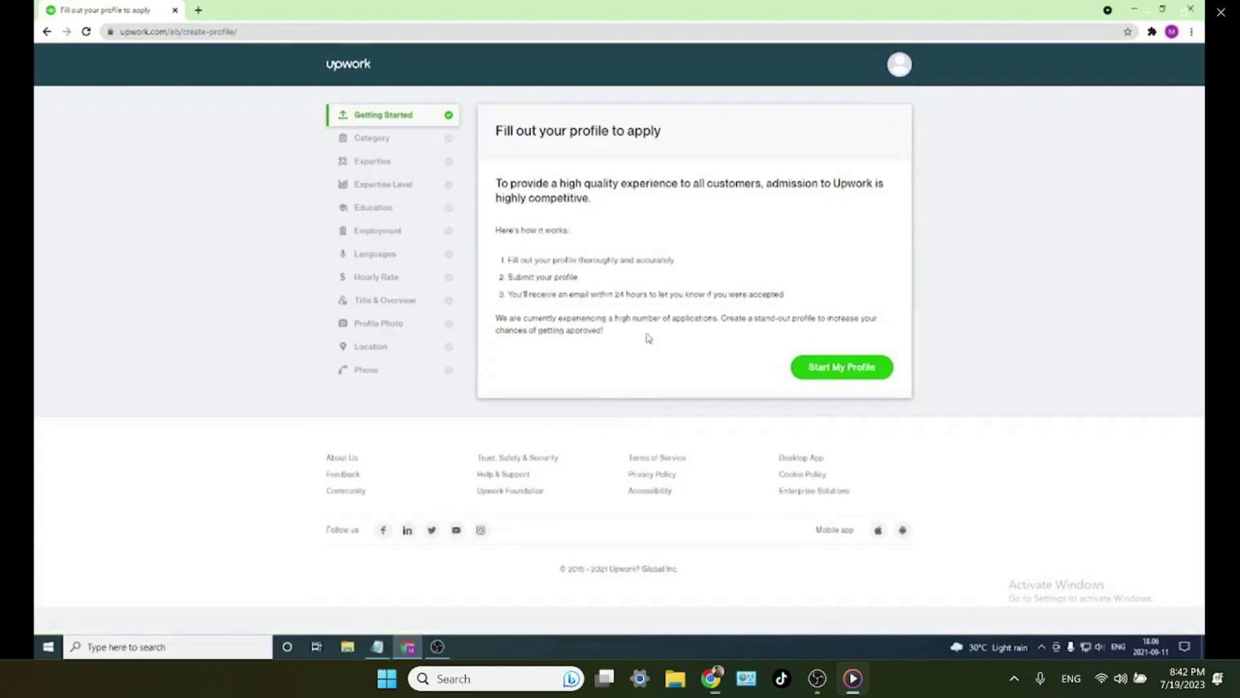
{"action": "left_click", "coordinate": [878, 367]}
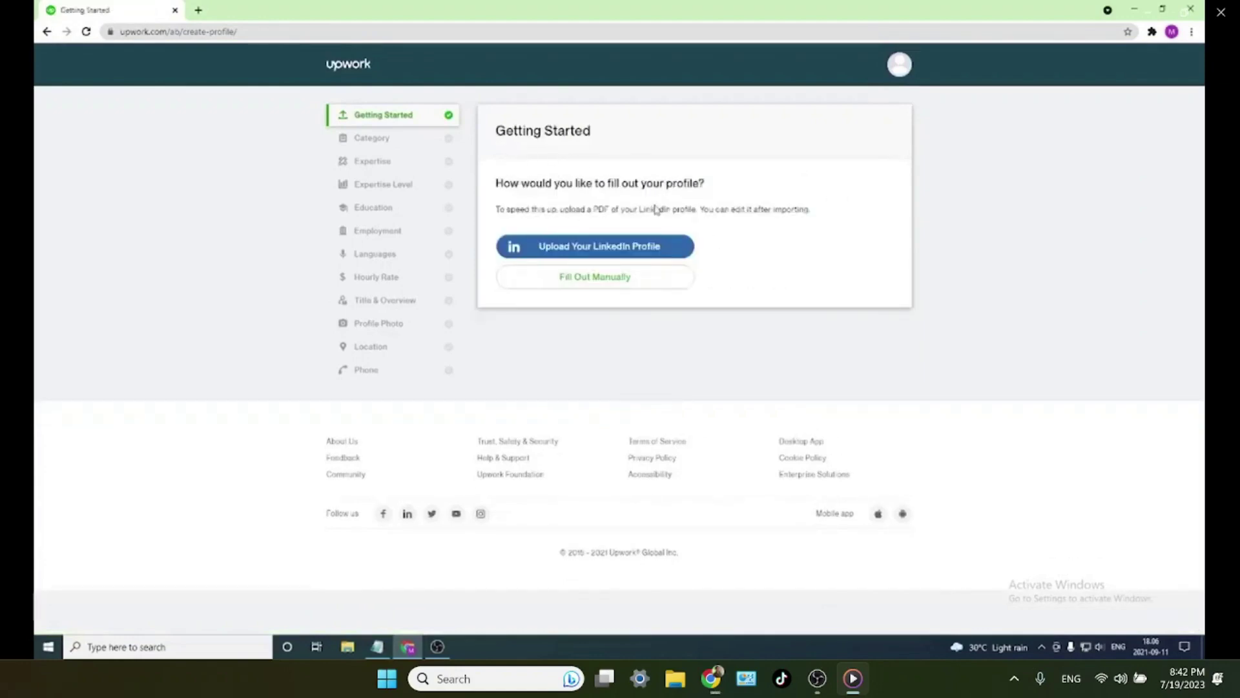
{"action": "left_click_drag", "start_coordinate": [811, 210], "coordinate": [495, 208]}
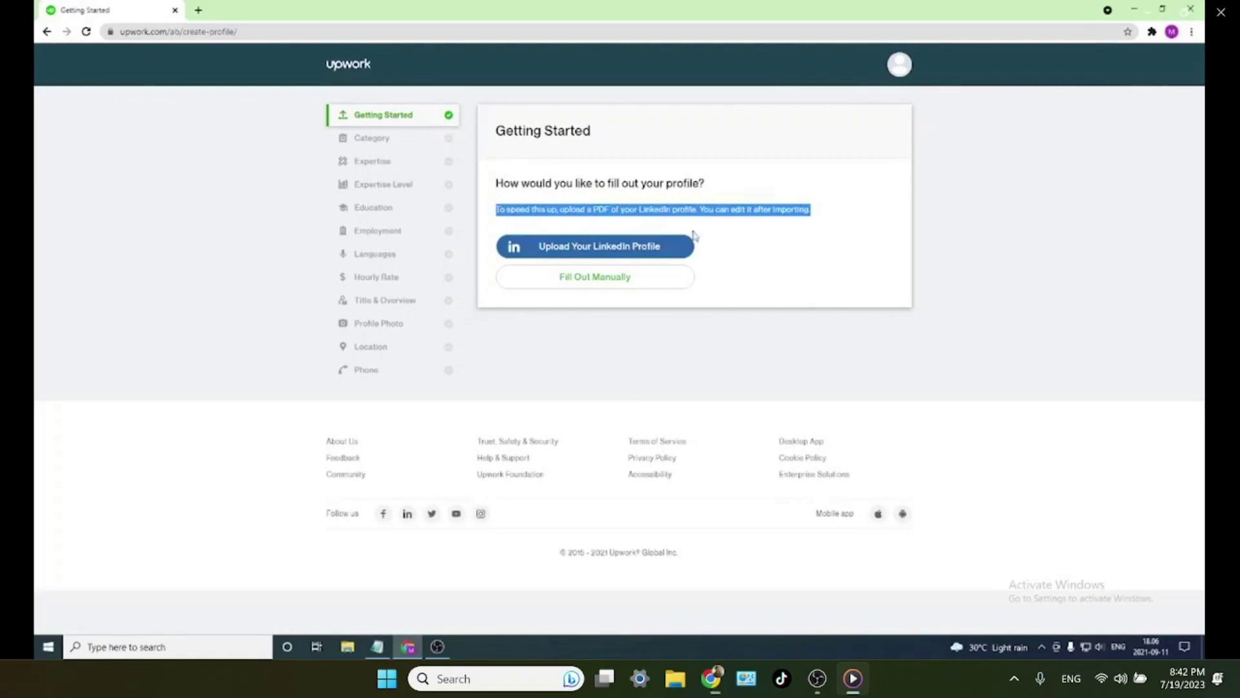
{"action": "left_click", "coordinate": [827, 226]}
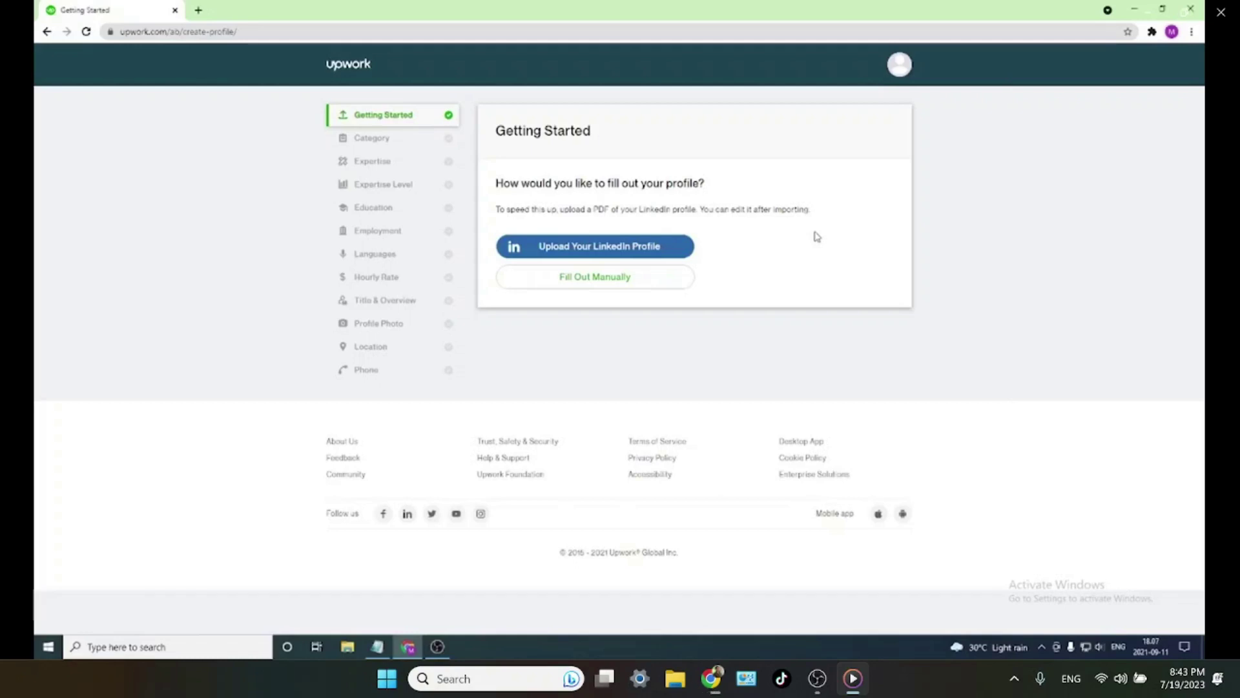
- Choose Web & Mobile Design as the subcategory and continue to Expertise
{"action": "mouse_move", "coordinate": [562, 503]}
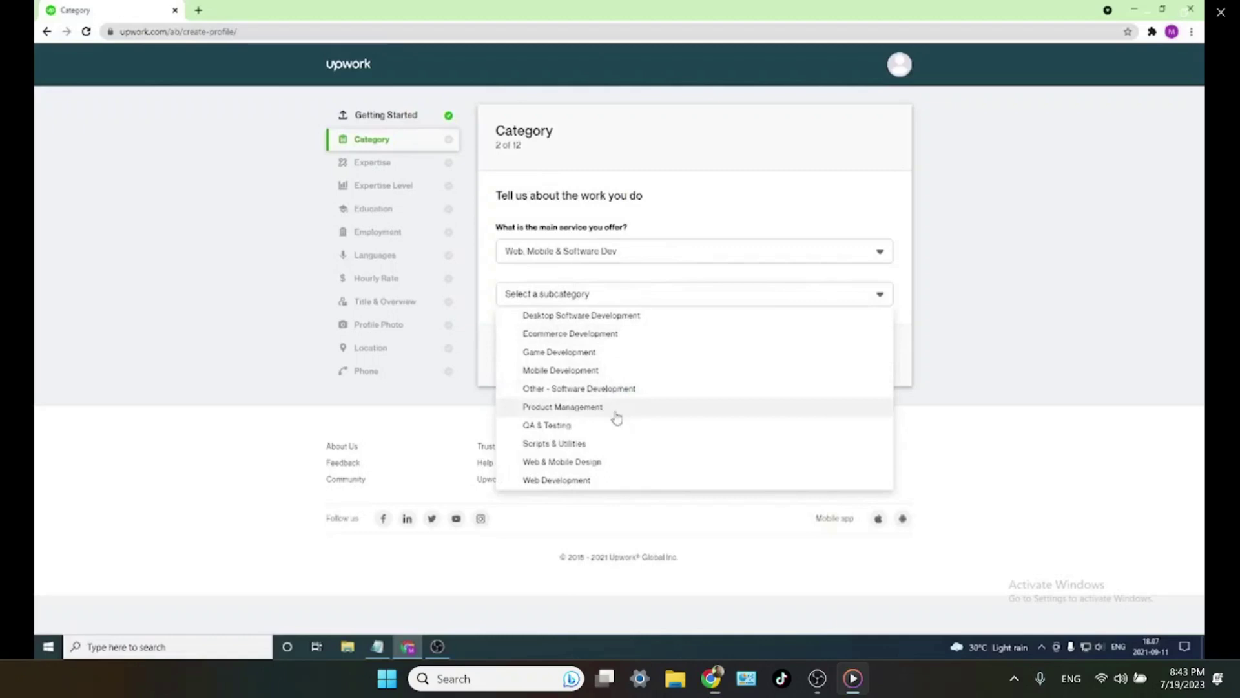
{"action": "left_click", "coordinate": [581, 462]}
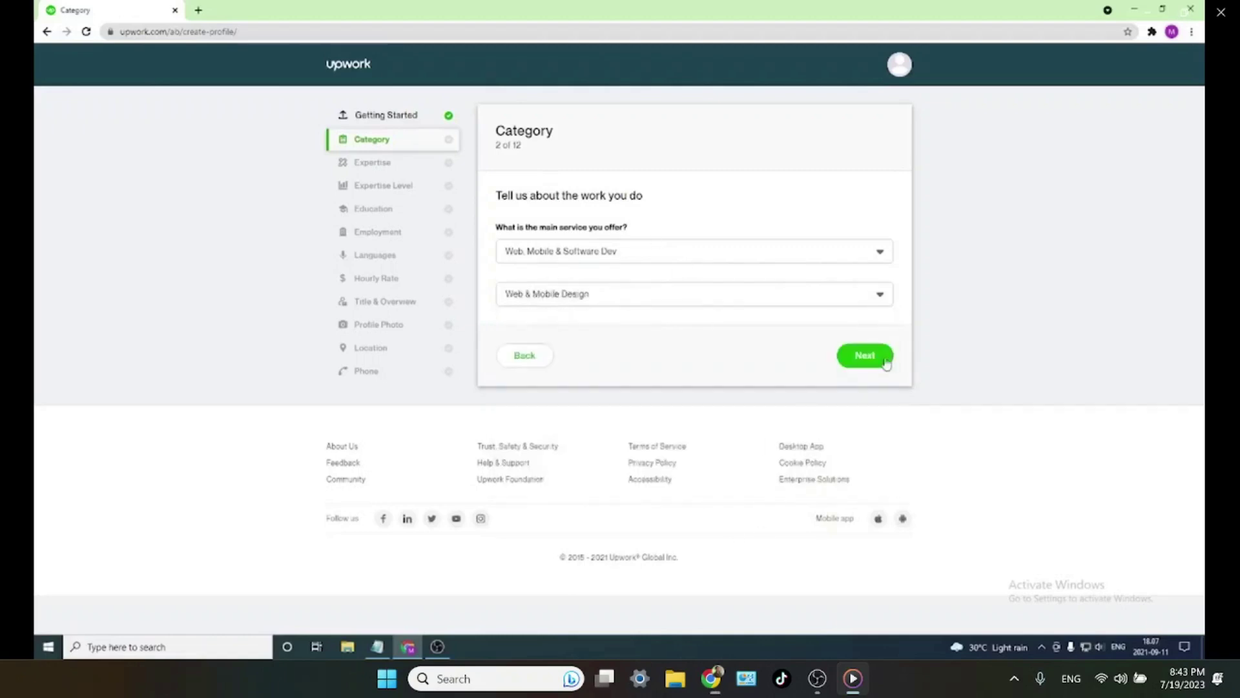
{"action": "left_click", "coordinate": [874, 360]}
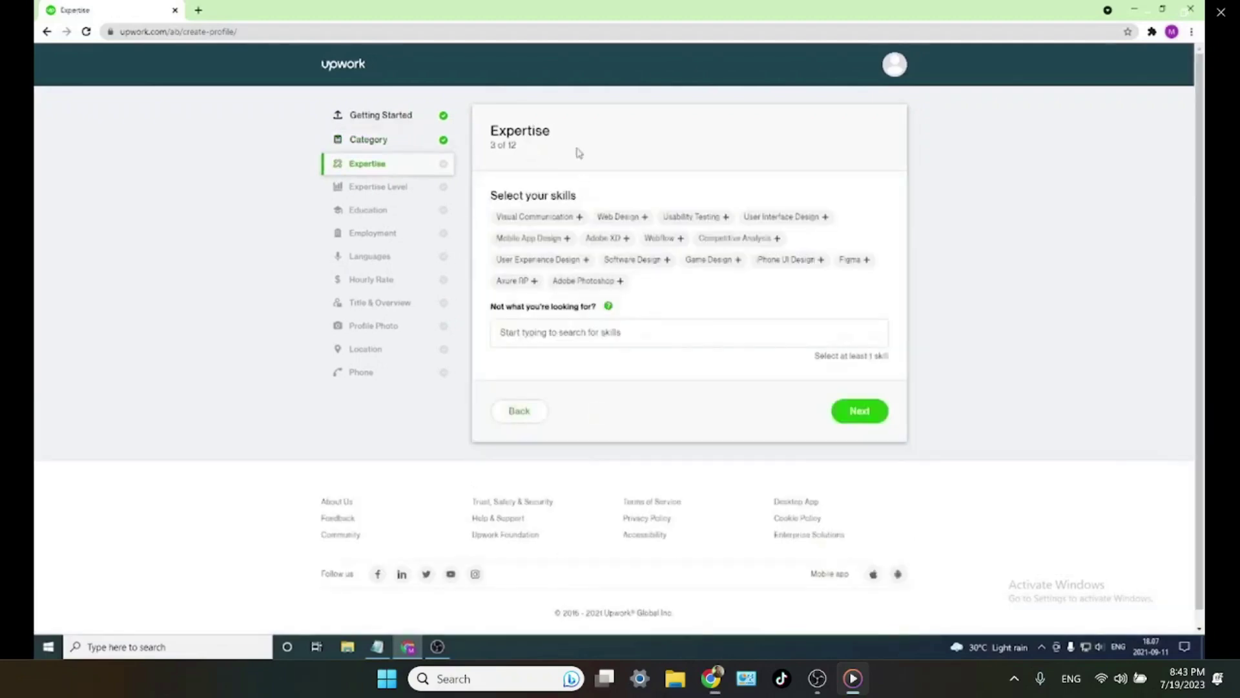
- Select the Web Design, Adobe XD, iPhone UI Design, User Interface Design, Mobile App Design and Adobe Photoshop skill chips
{"action": "left_click", "coordinate": [598, 332]}
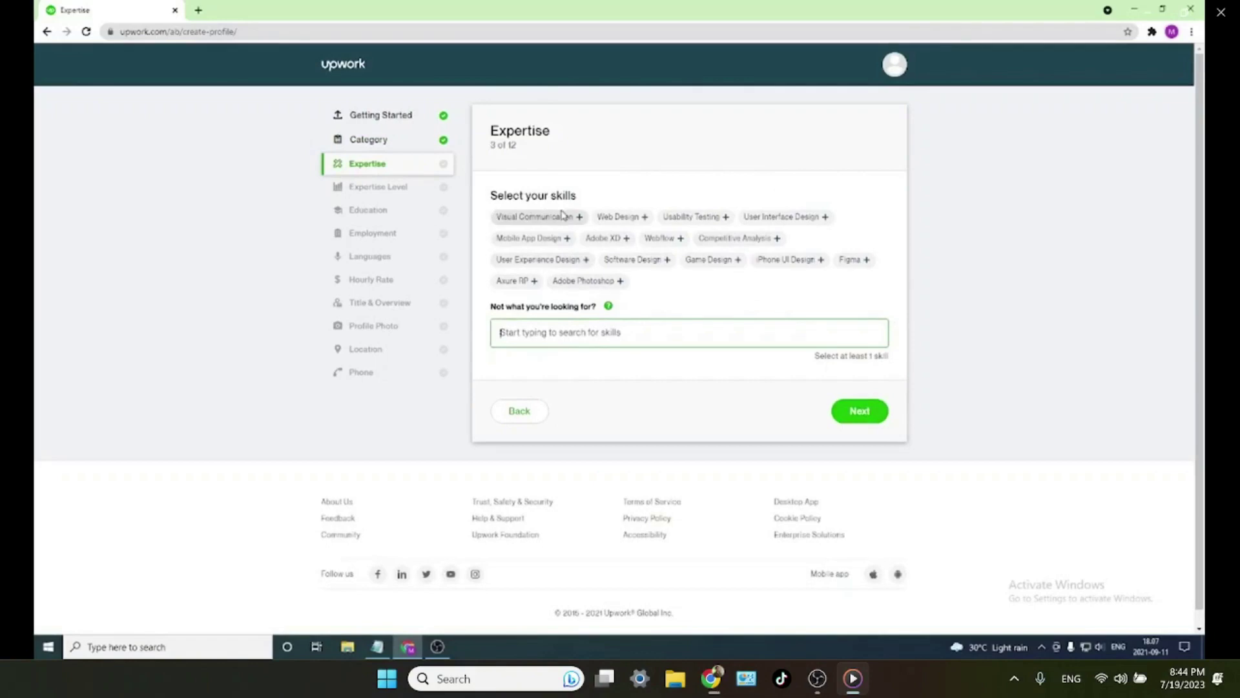
{"action": "left_click", "coordinate": [645, 218]}
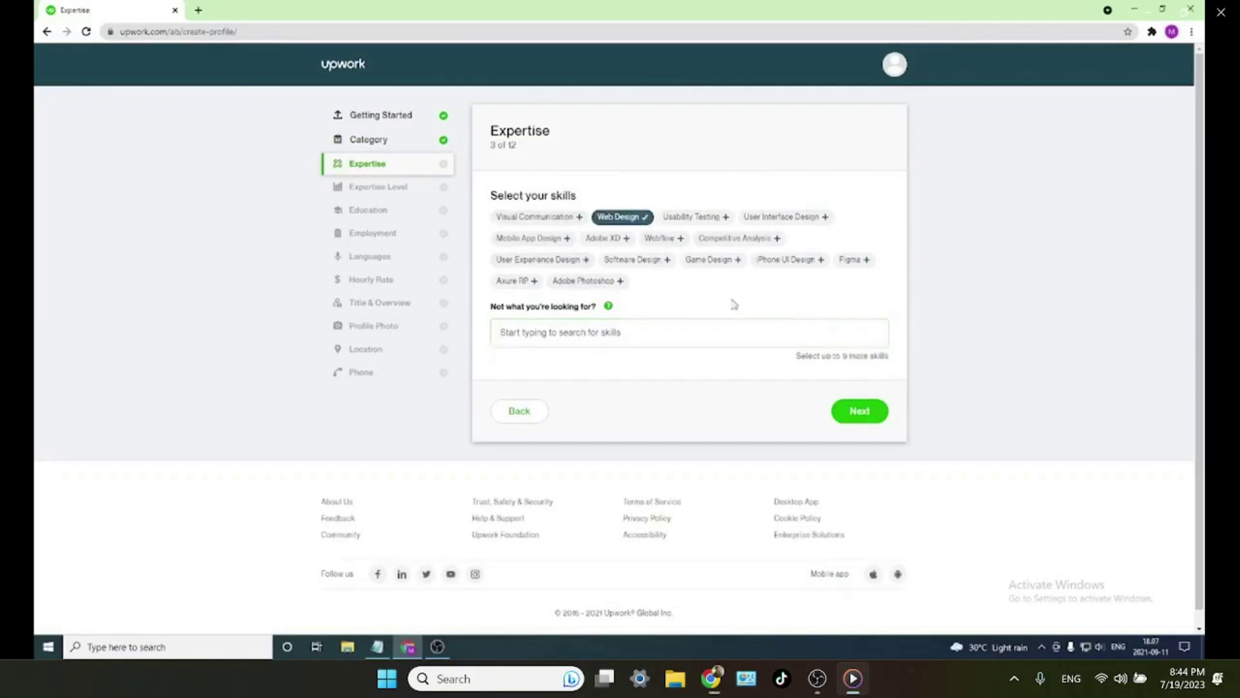
{"action": "left_click", "coordinate": [626, 240]}
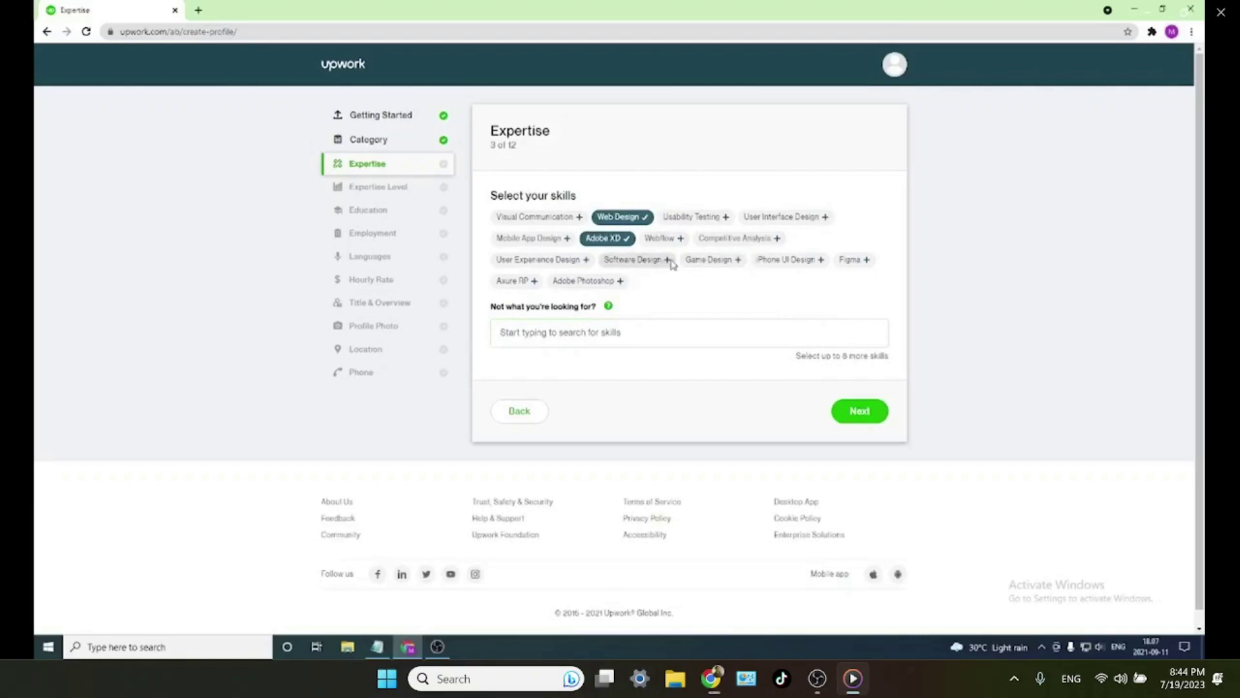
{"action": "left_click", "coordinate": [822, 265]}
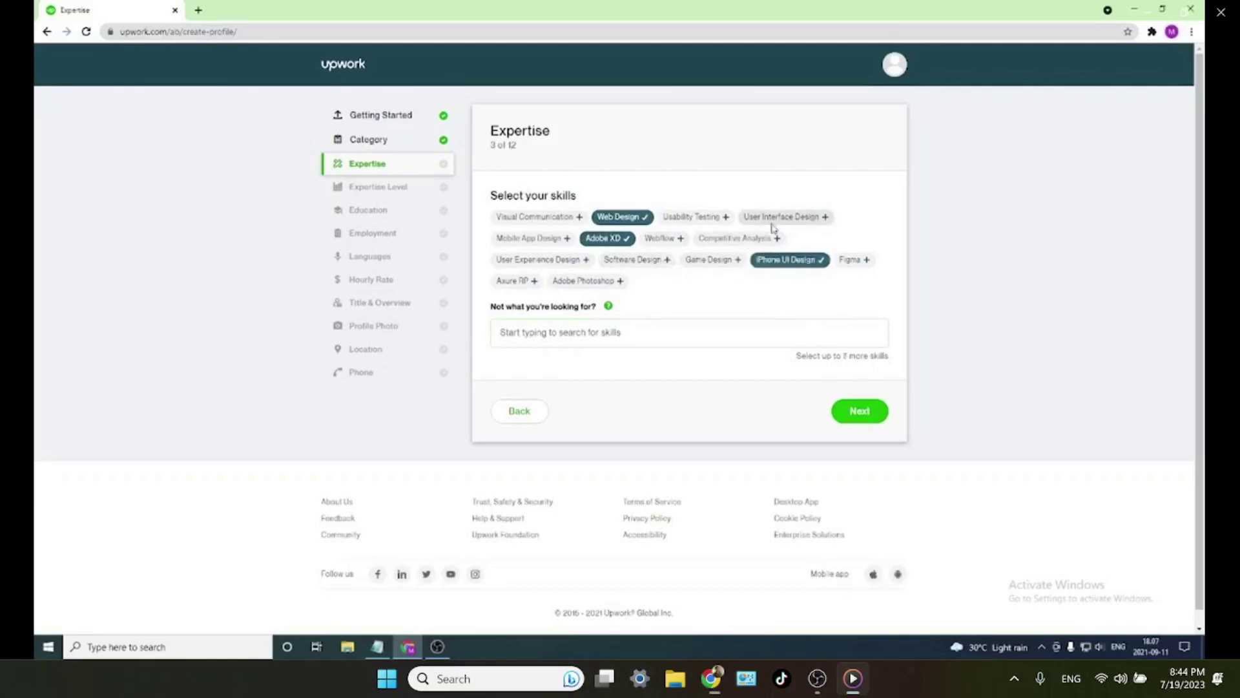
{"action": "left_click", "coordinate": [823, 217]}
{"action": "left_click", "coordinate": [560, 239]}
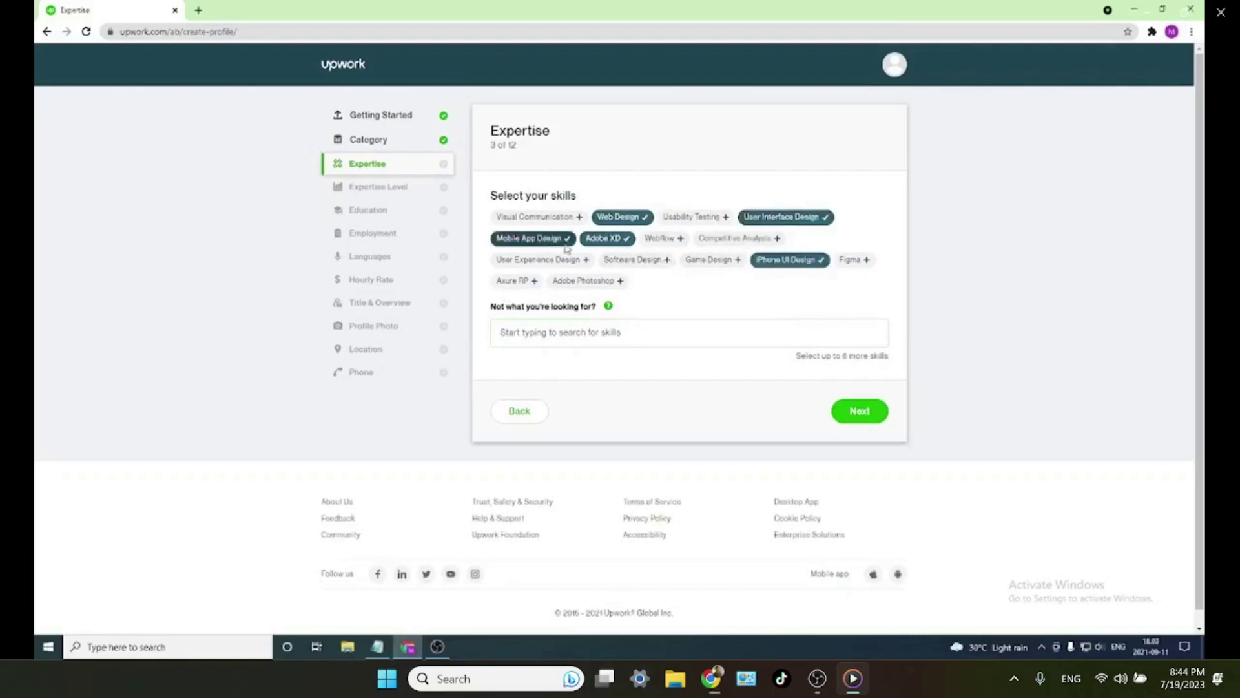
{"action": "left_click", "coordinate": [619, 281]}
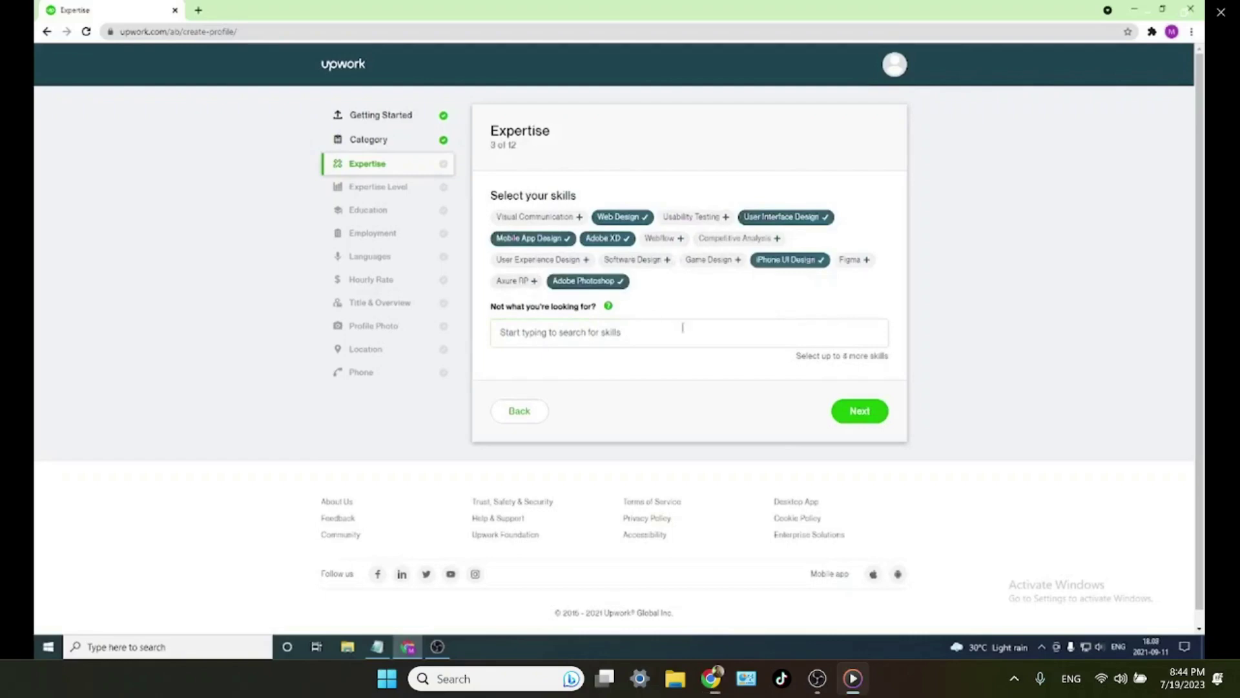
{"action": "left_click", "coordinate": [722, 332]}
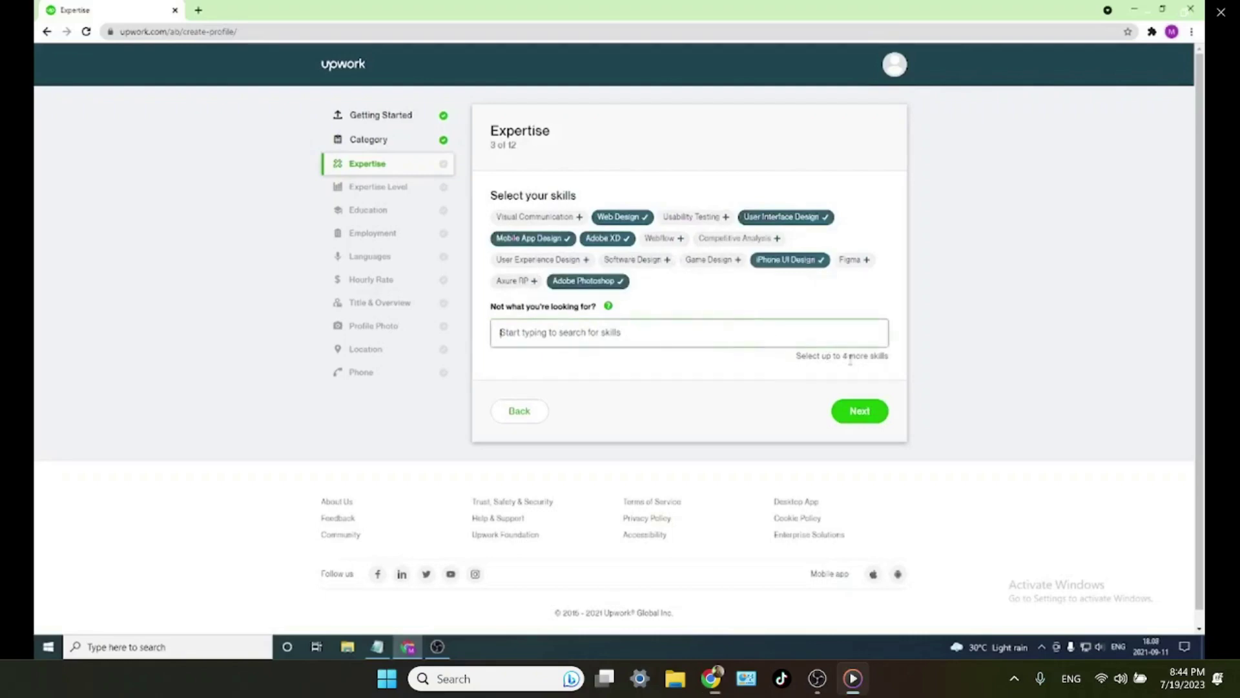
{"action": "left_click", "coordinate": [770, 342]}
- Search 'web' skills and add Web UI and Web Design
{"action": "type", "text": "web"}
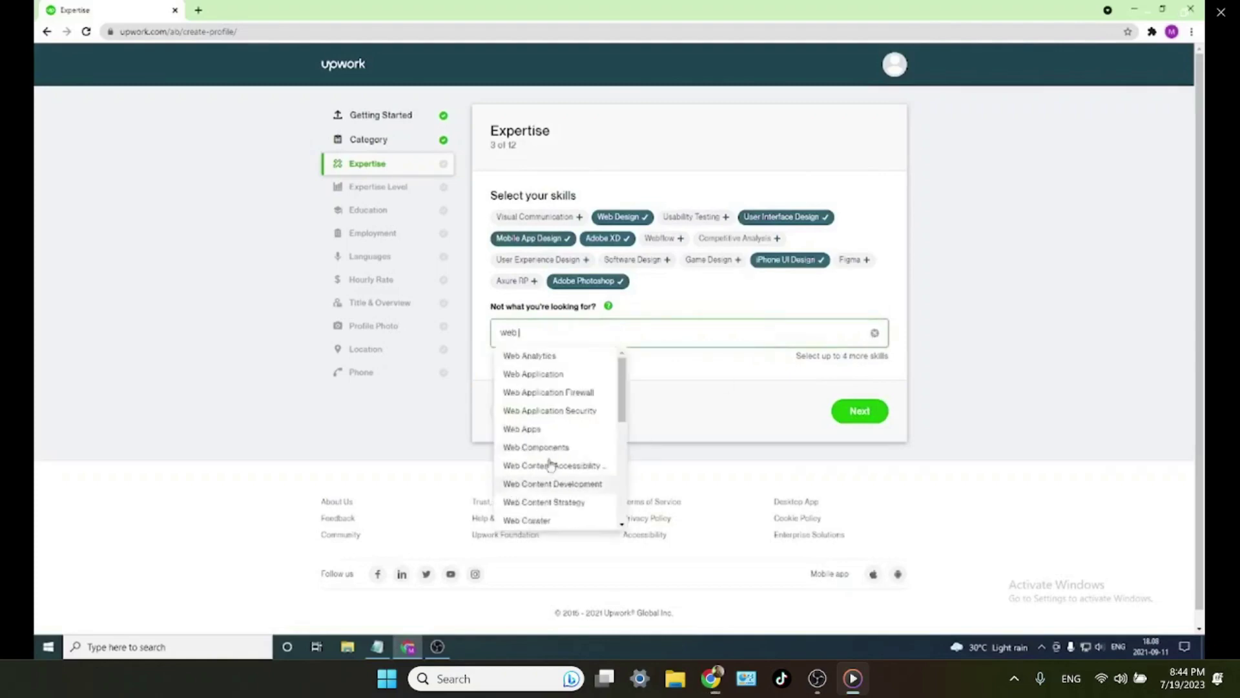
{"action": "scroll", "coordinate": [525, 485], "scroll_direction": "down", "scroll_amount": 5}
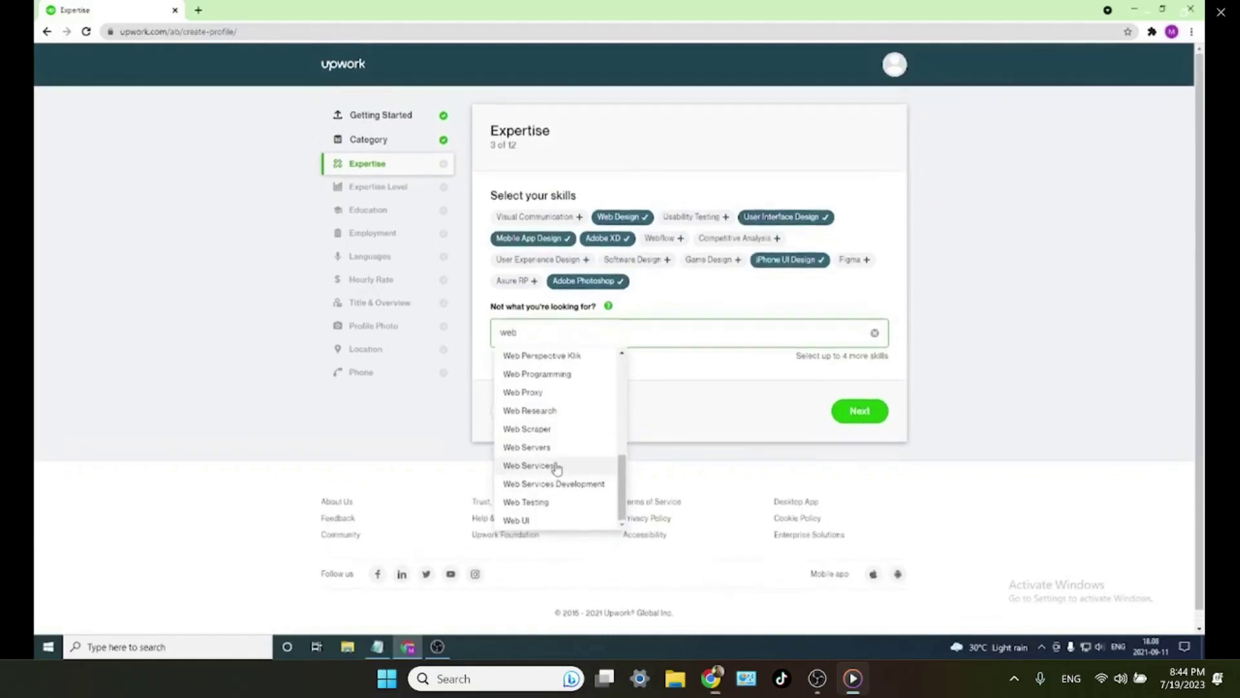
{"action": "left_click", "coordinate": [517, 520]}
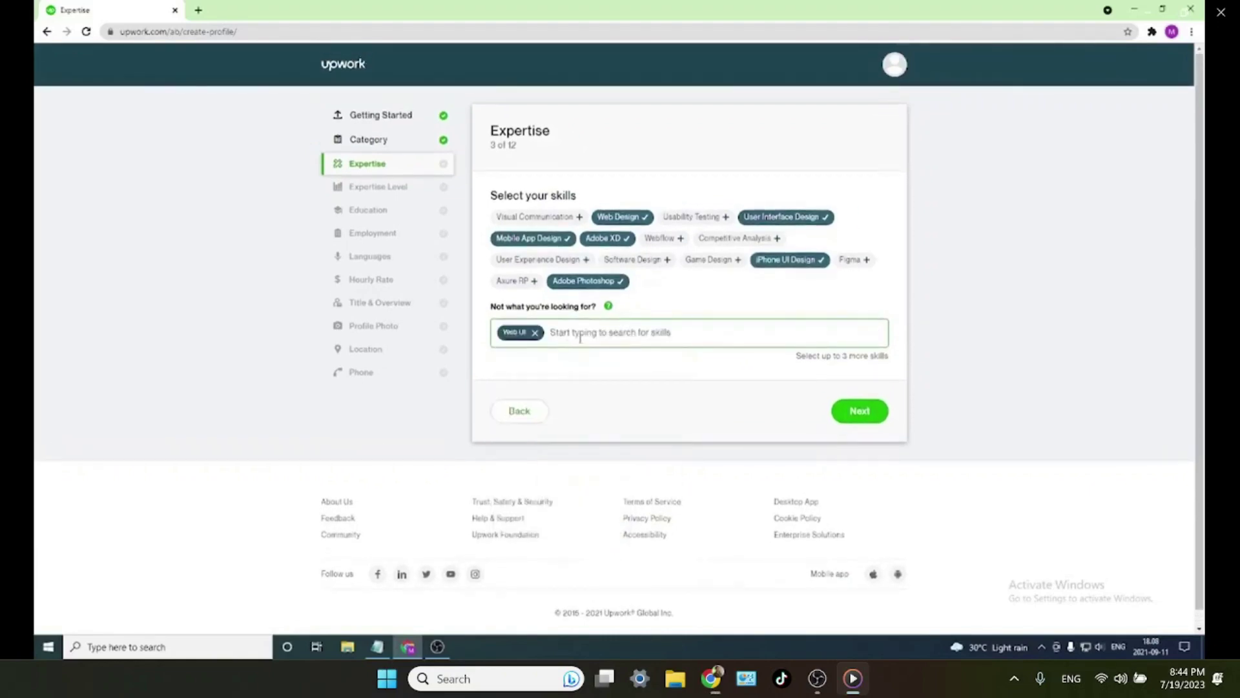
{"action": "type", "text": "web"}
{"action": "scroll", "coordinate": [591, 387], "scroll_direction": "down", "scroll_amount": 3}
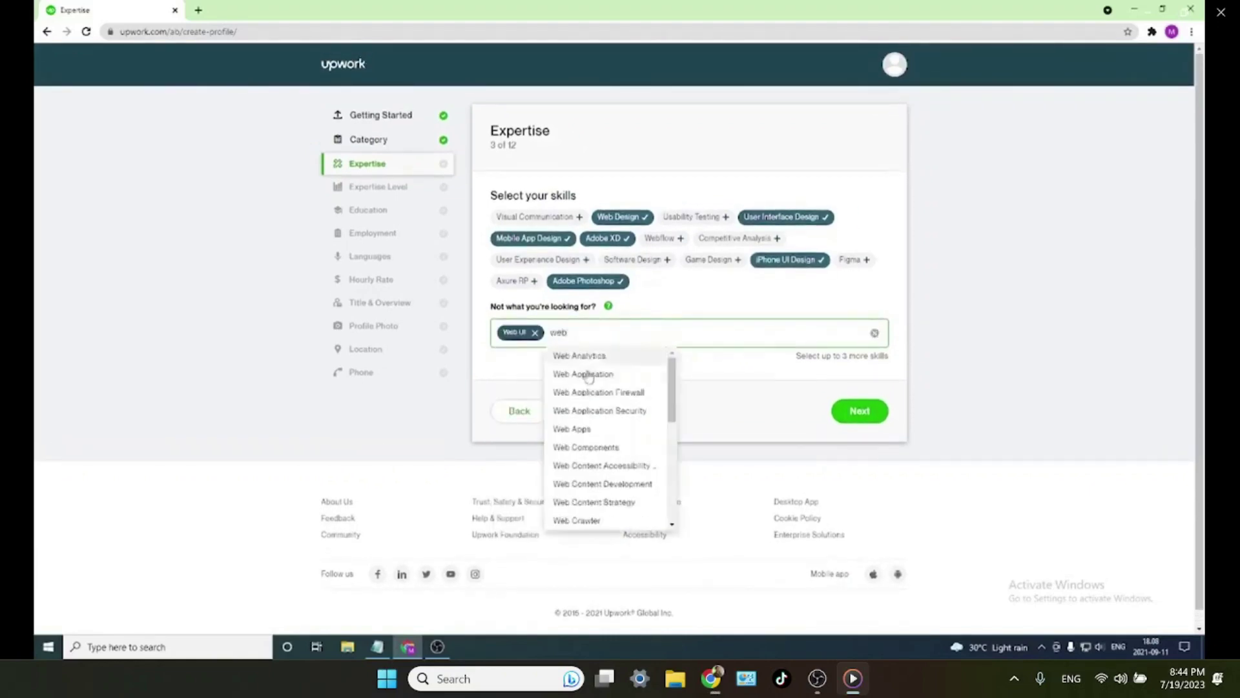
{"action": "scroll", "coordinate": [607, 426], "scroll_direction": "down", "scroll_amount": 1}
{"action": "left_click", "coordinate": [682, 339]}
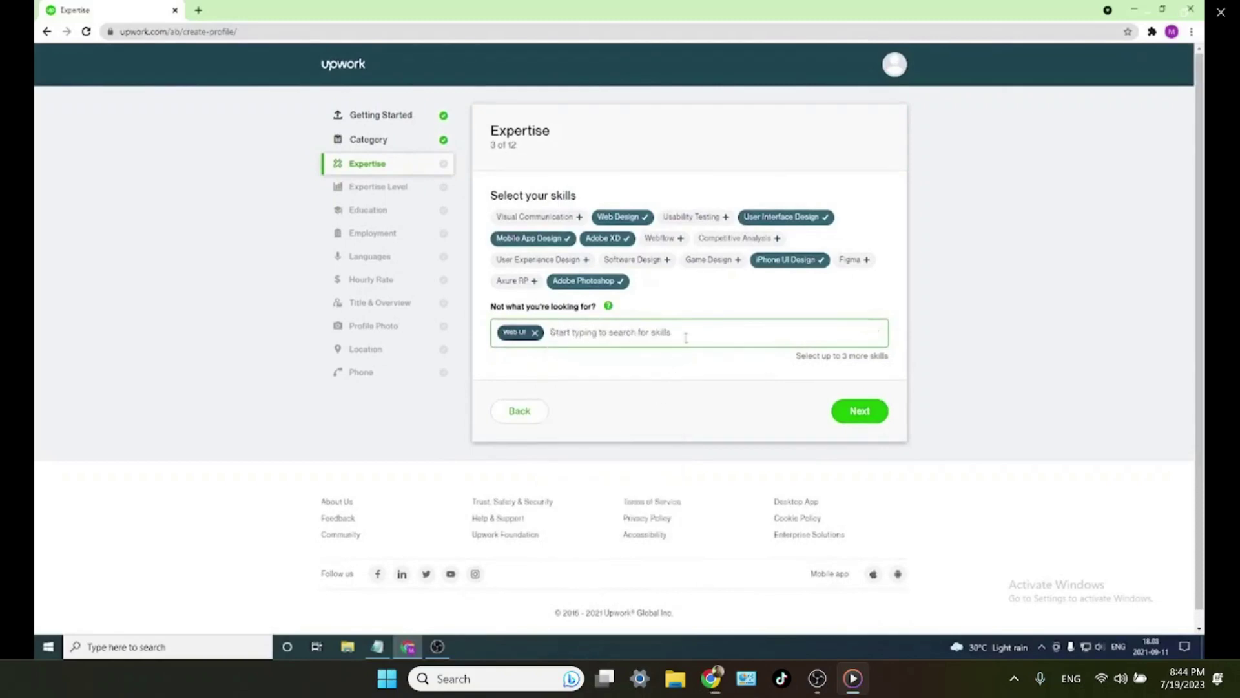
{"action": "type", "text": "we"}
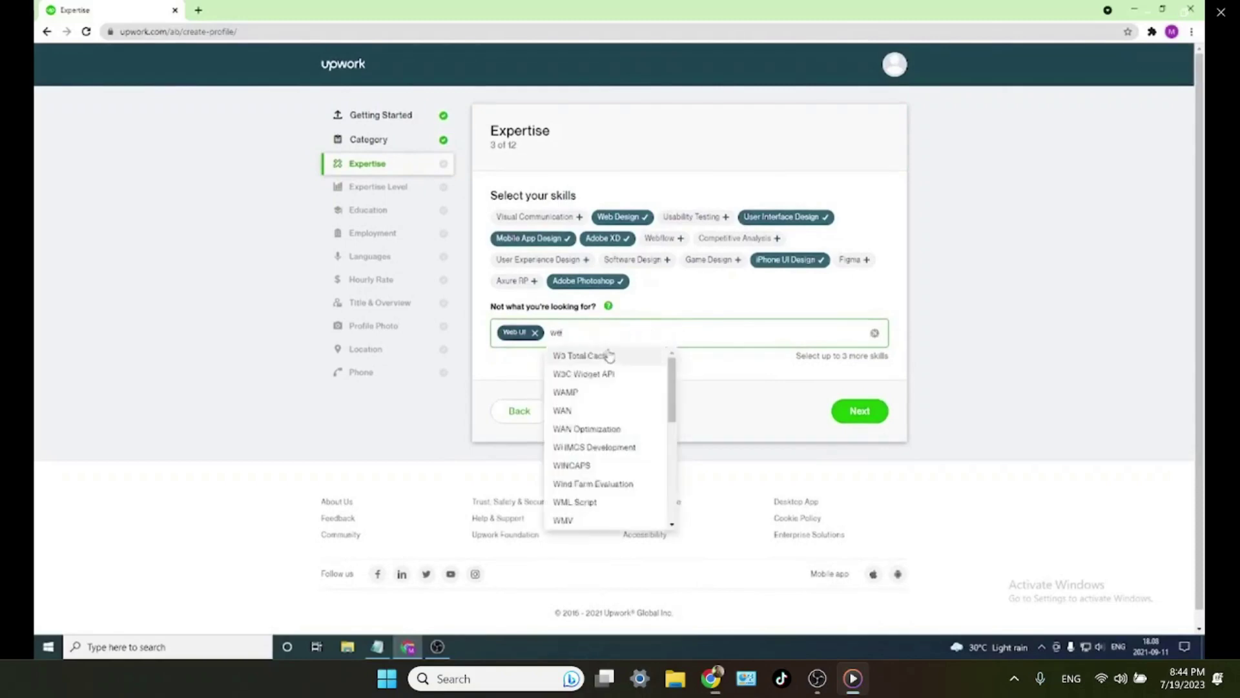
{"action": "type", "text": "b de"}
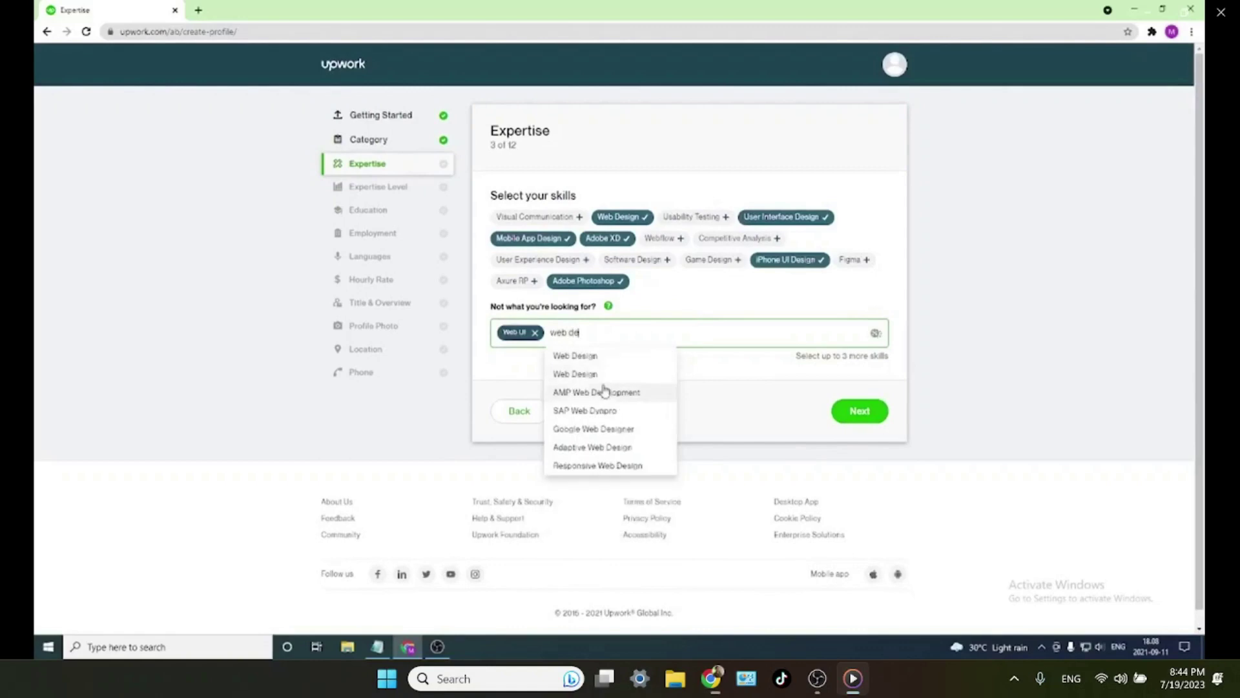
{"action": "left_click", "coordinate": [594, 360]}
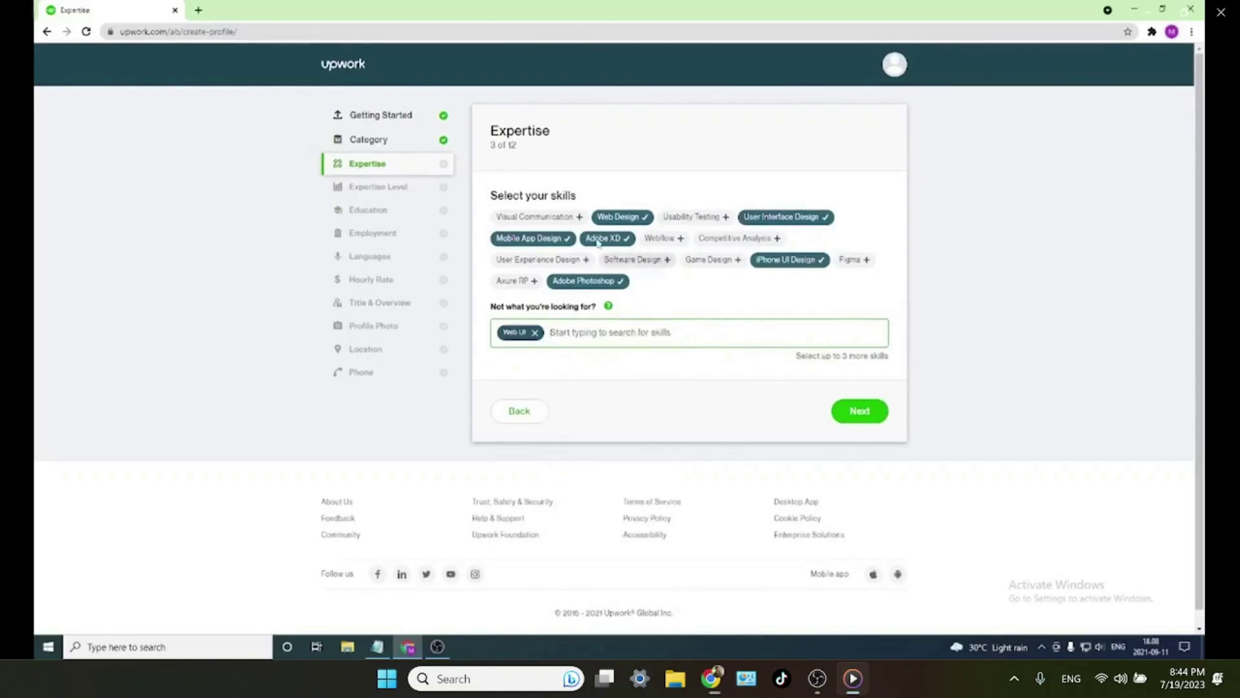
- Add WordPress, WordPress Website and WordPress e-Commerce skills, then submit the Expertise step
{"action": "left_click", "coordinate": [581, 333]}
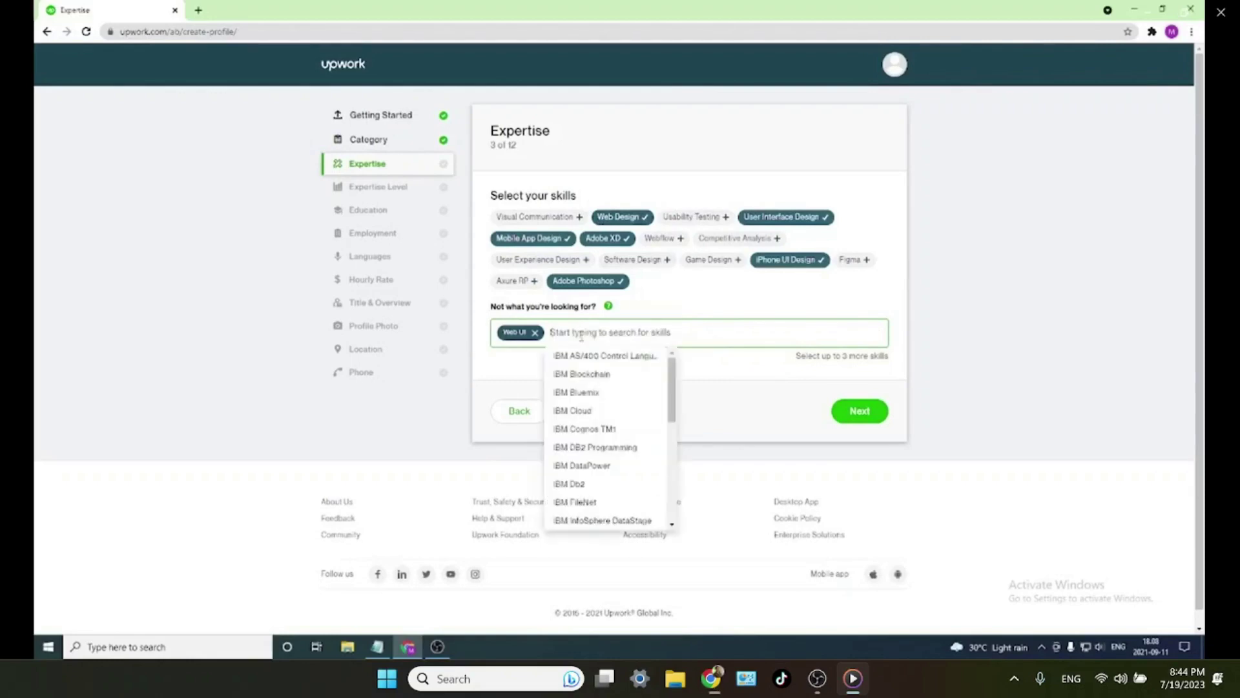
{"action": "type", "text": "w"}
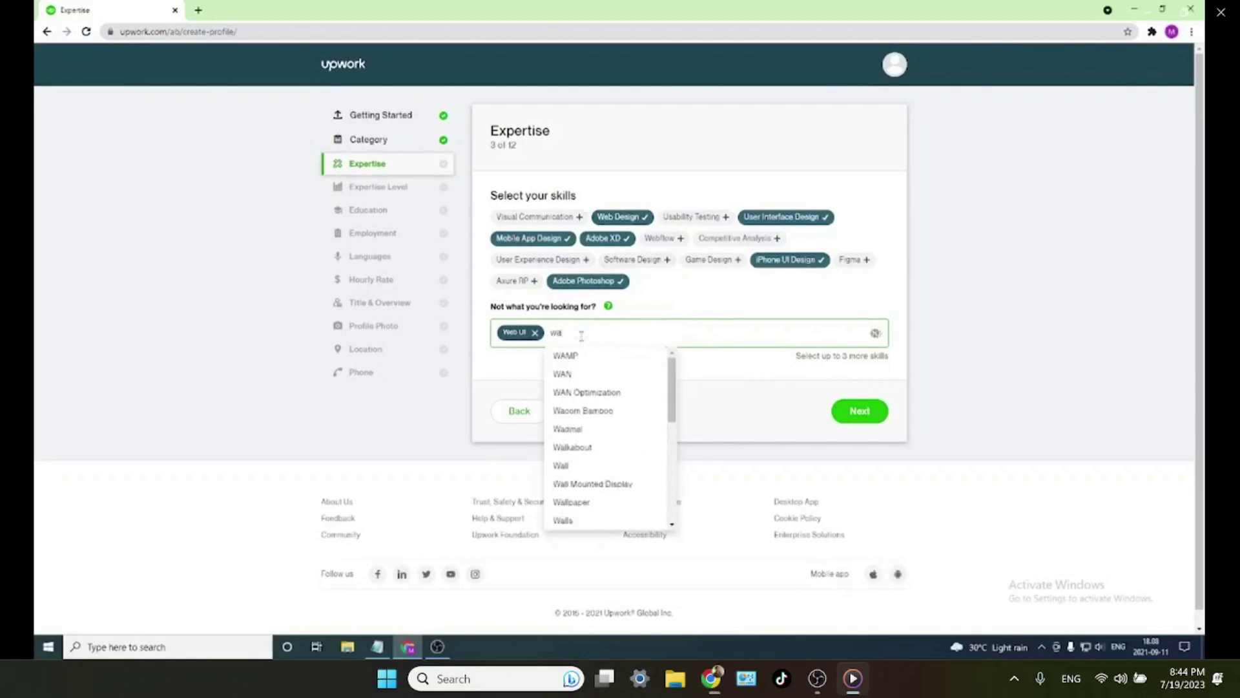
{"action": "key", "text": "BackSpace"}
{"action": "type", "text": "wordpr"}
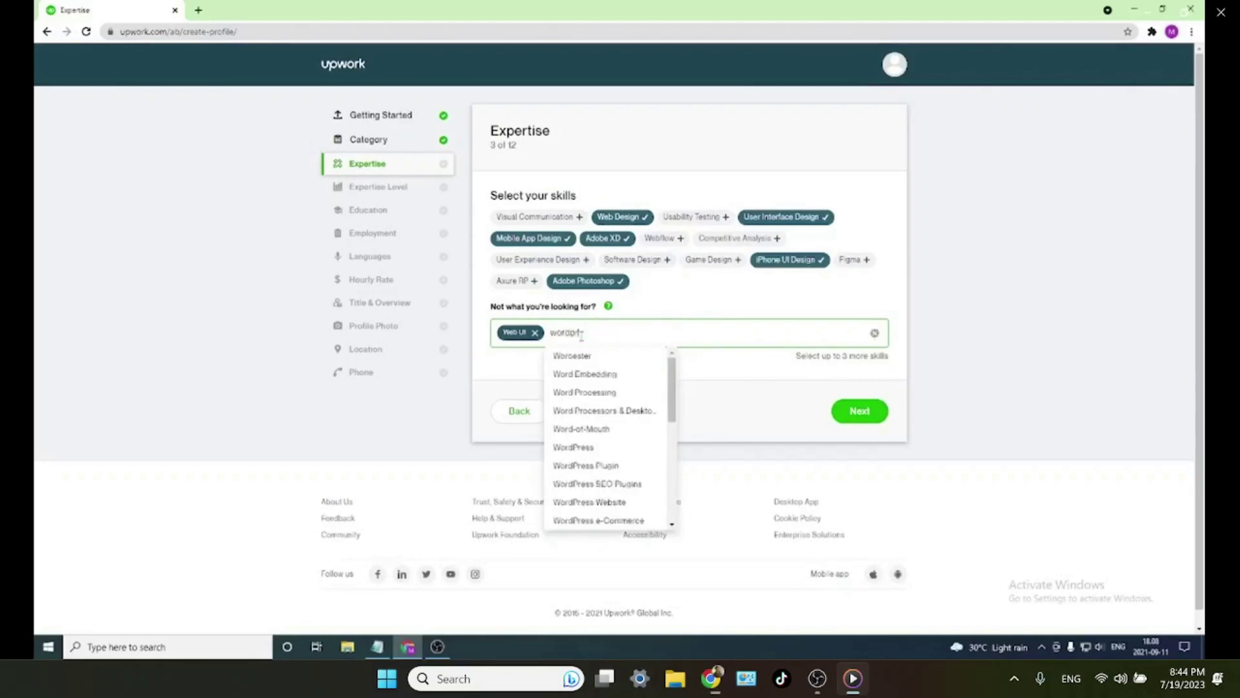
{"action": "type", "text": "ess"}
{"action": "left_click", "coordinate": [584, 356]}
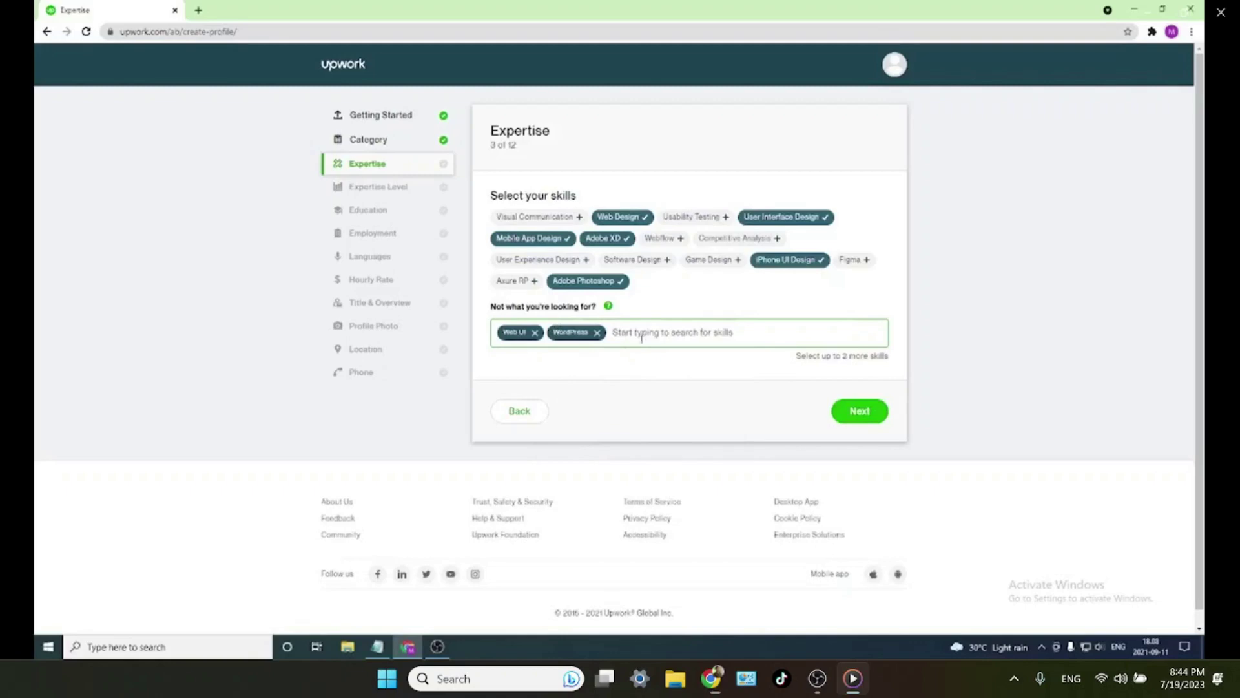
{"action": "type", "text": "wordpres"}
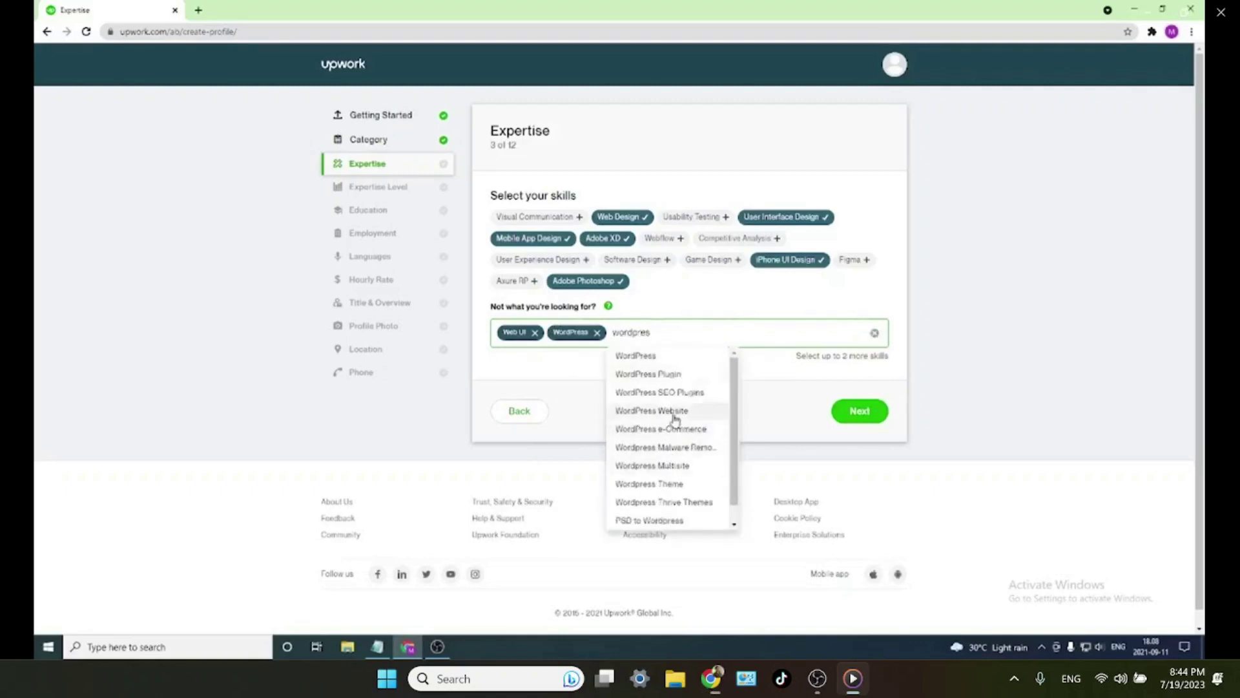
{"action": "left_click", "coordinate": [672, 411]}
{"action": "type", "text": "wordpress"}
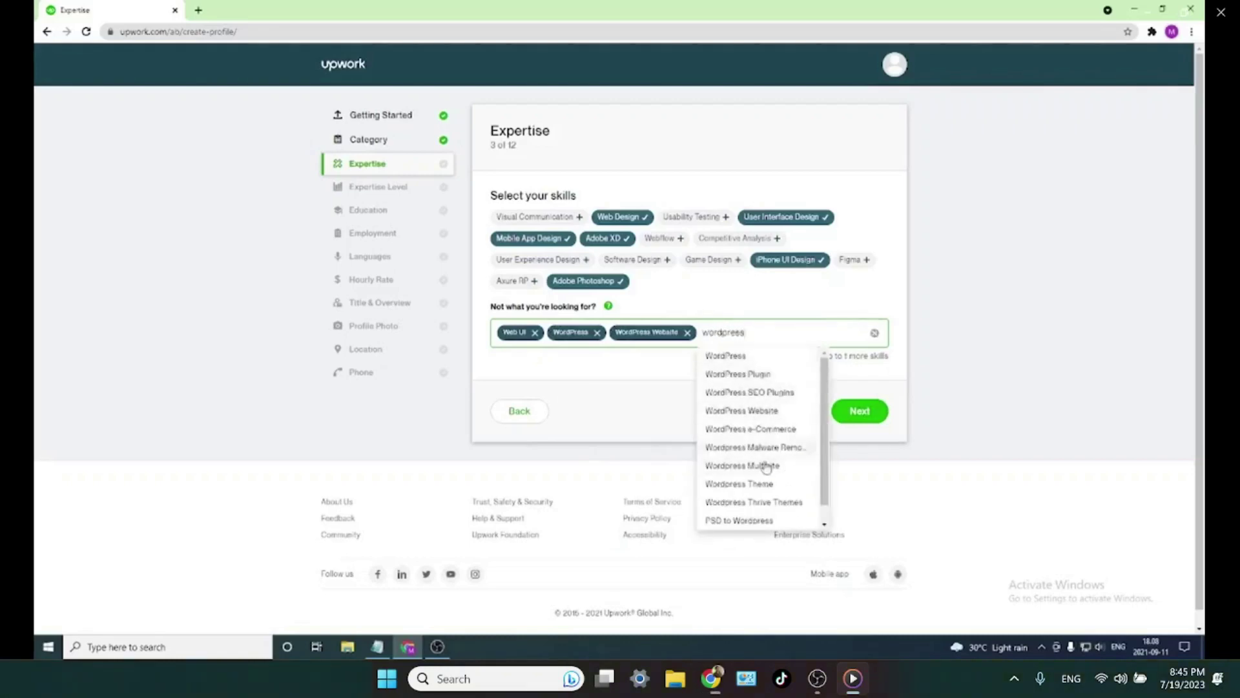
{"action": "left_click", "coordinate": [776, 429]}
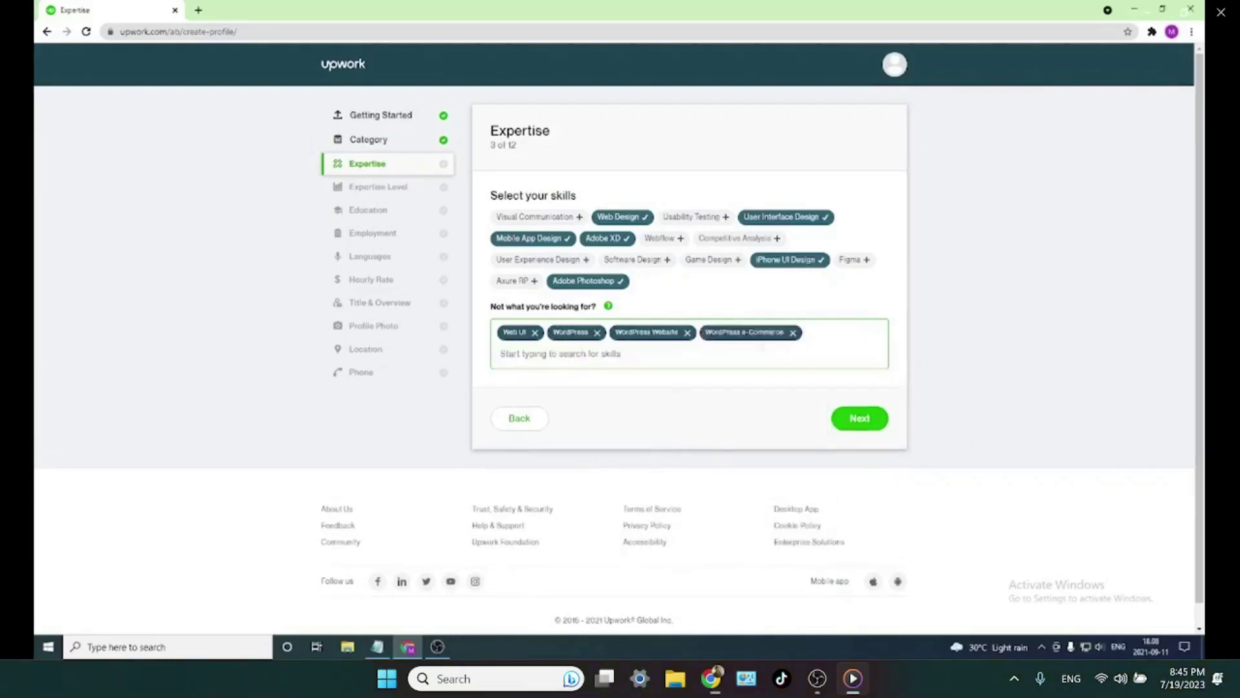
{"action": "left_click", "coordinate": [874, 423]}
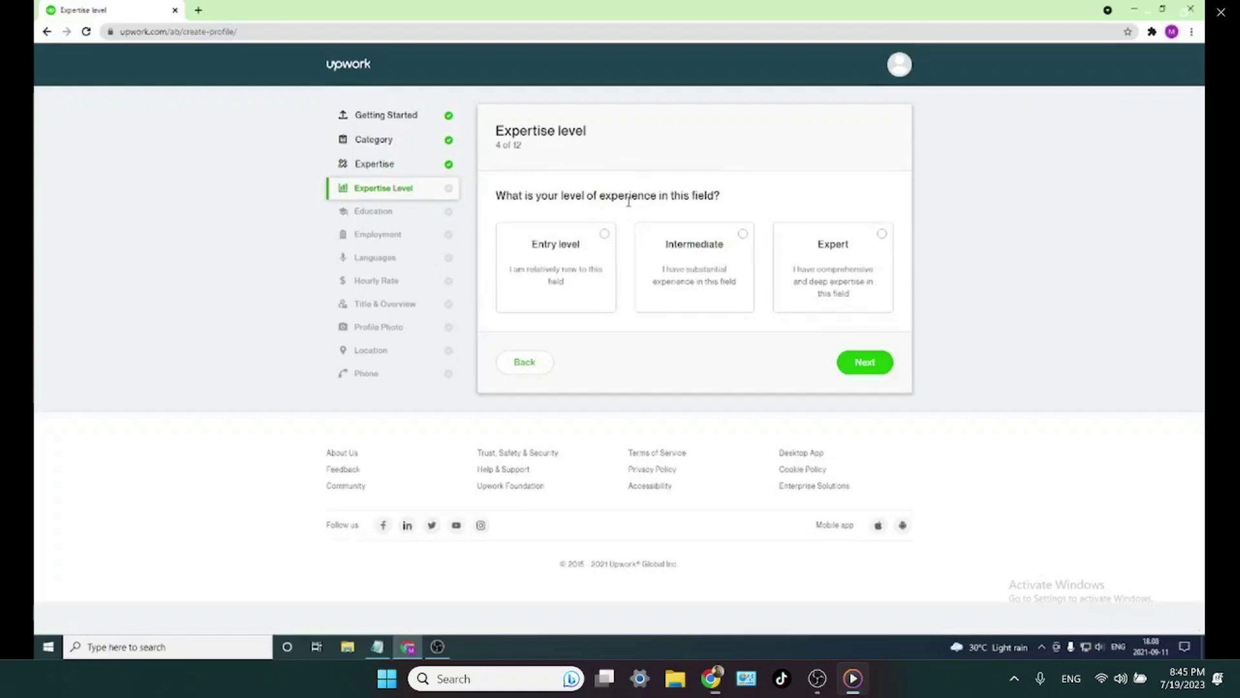
- Choose Intermediate as the experience level and continue to the Education step
{"action": "left_click_drag", "start_coordinate": [728, 197], "coordinate": [495, 196]}
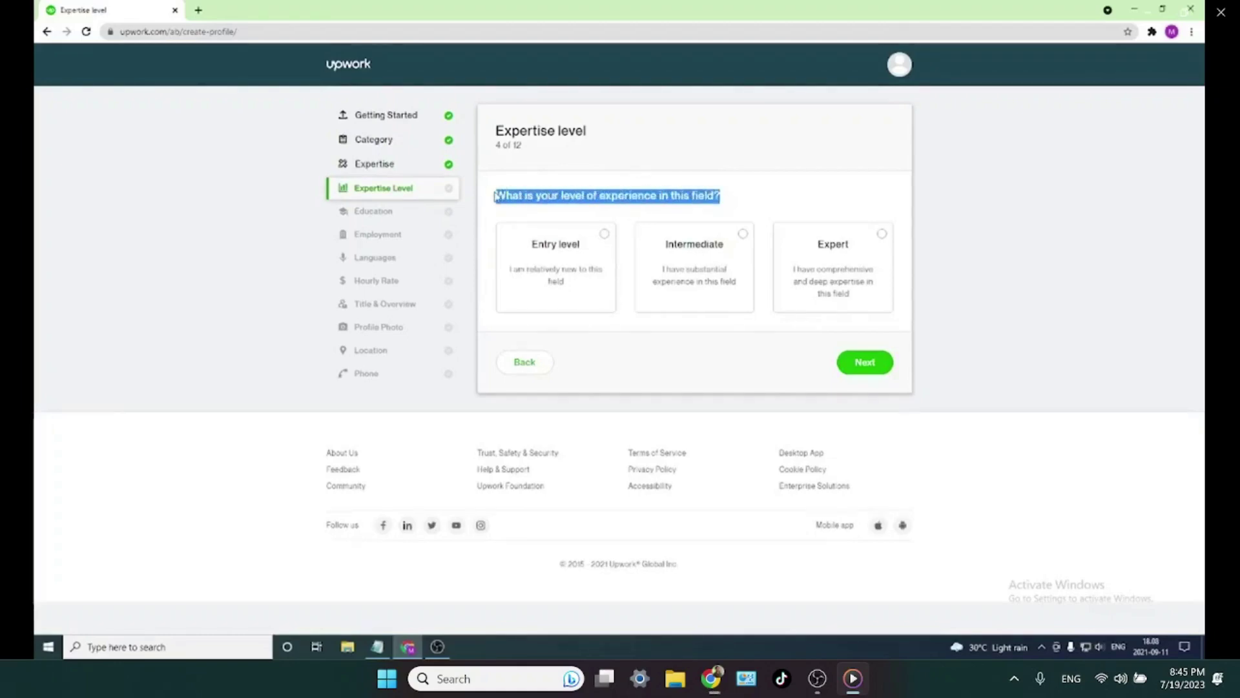
{"action": "left_click", "coordinate": [727, 199]}
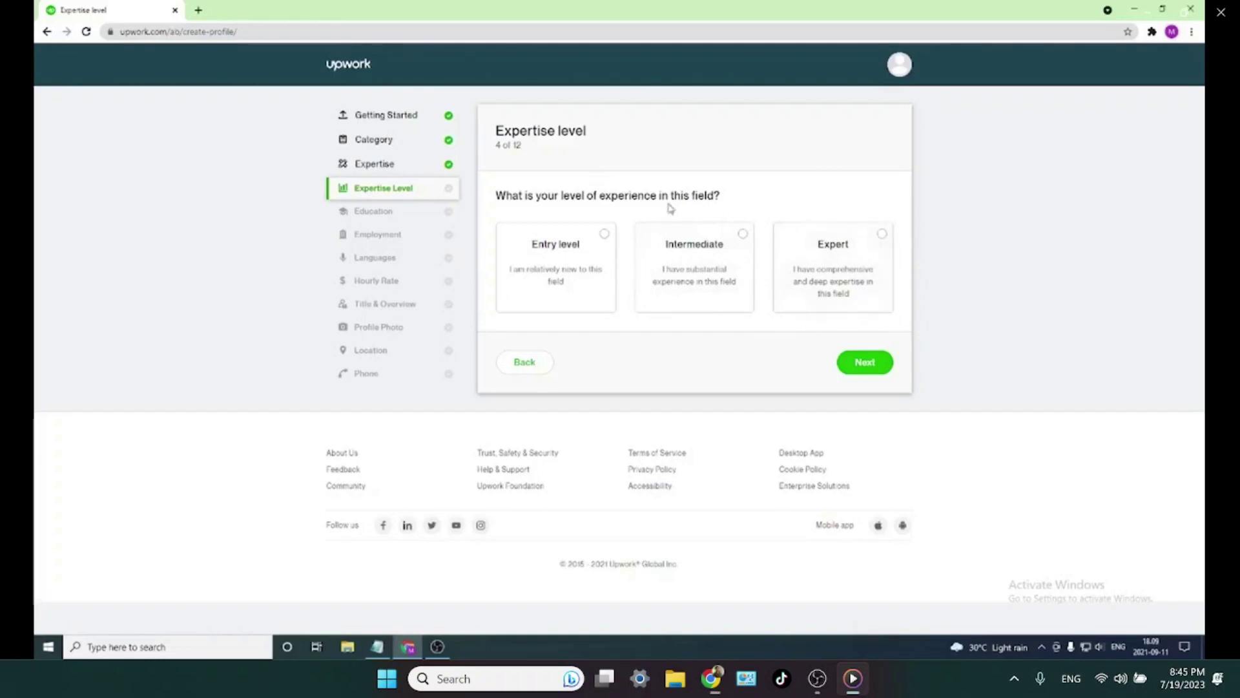
{"action": "left_click", "coordinate": [744, 235]}
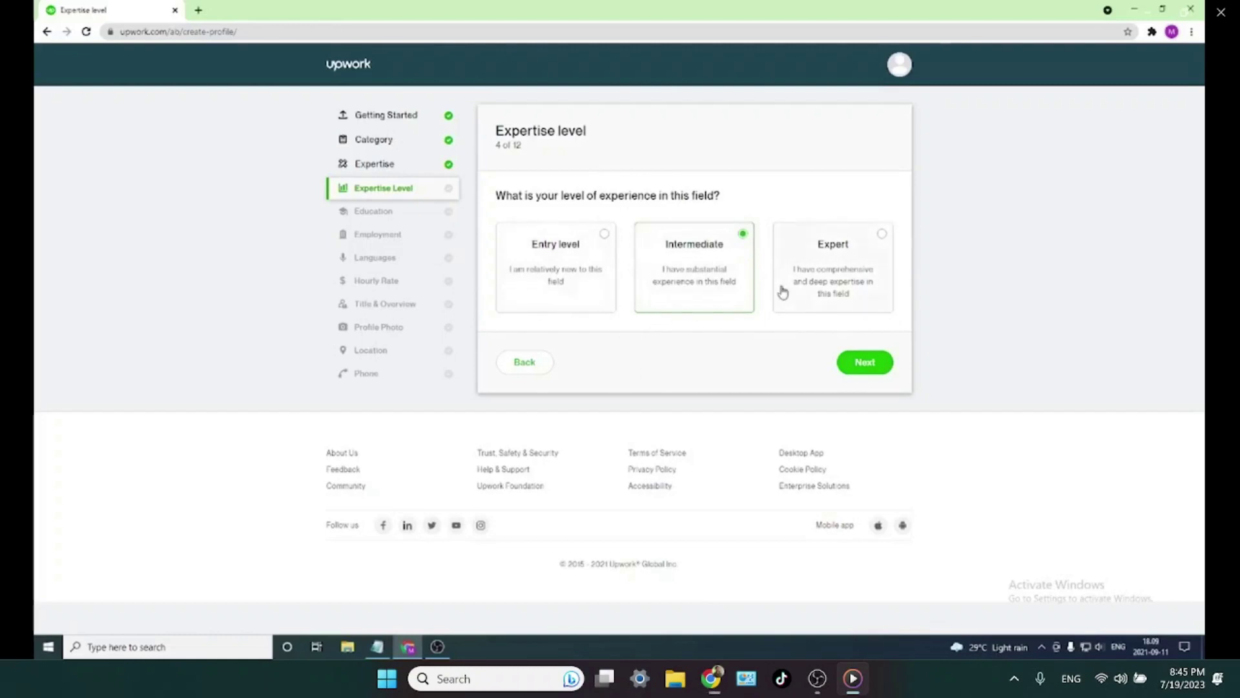
{"action": "left_click", "coordinate": [862, 363]}
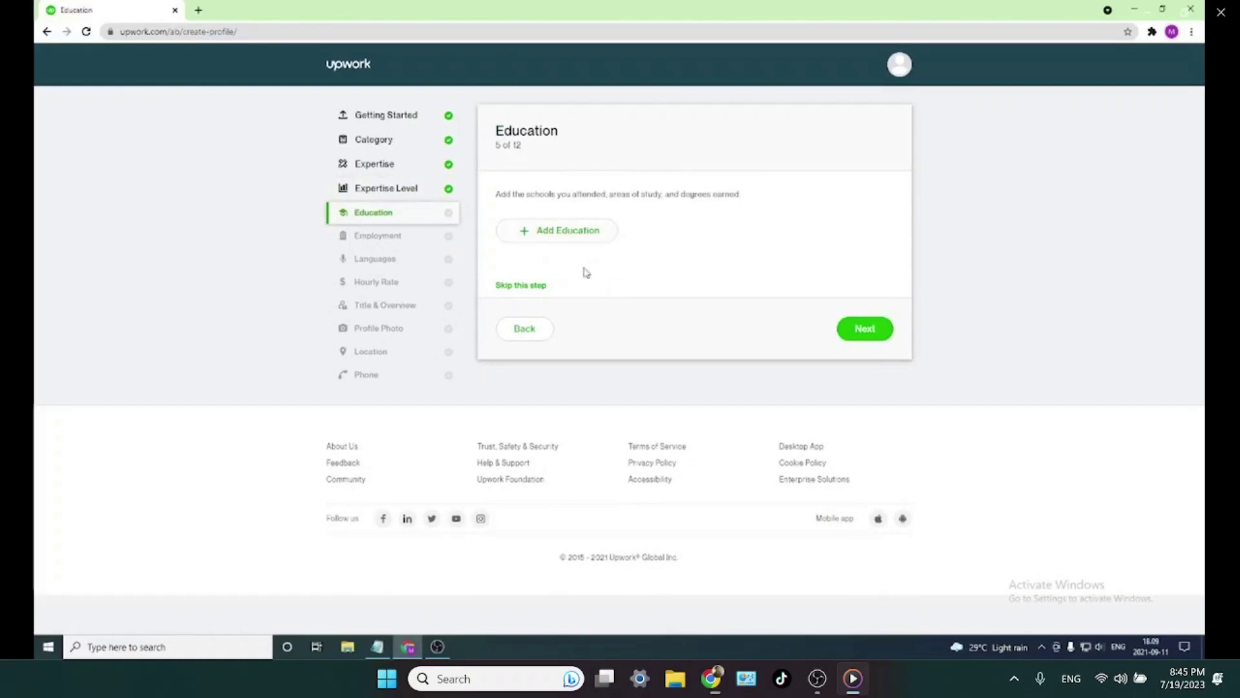
- Start a new education entry and paste University of Peradeniya from the notes into School
{"action": "left_click", "coordinate": [587, 231]}
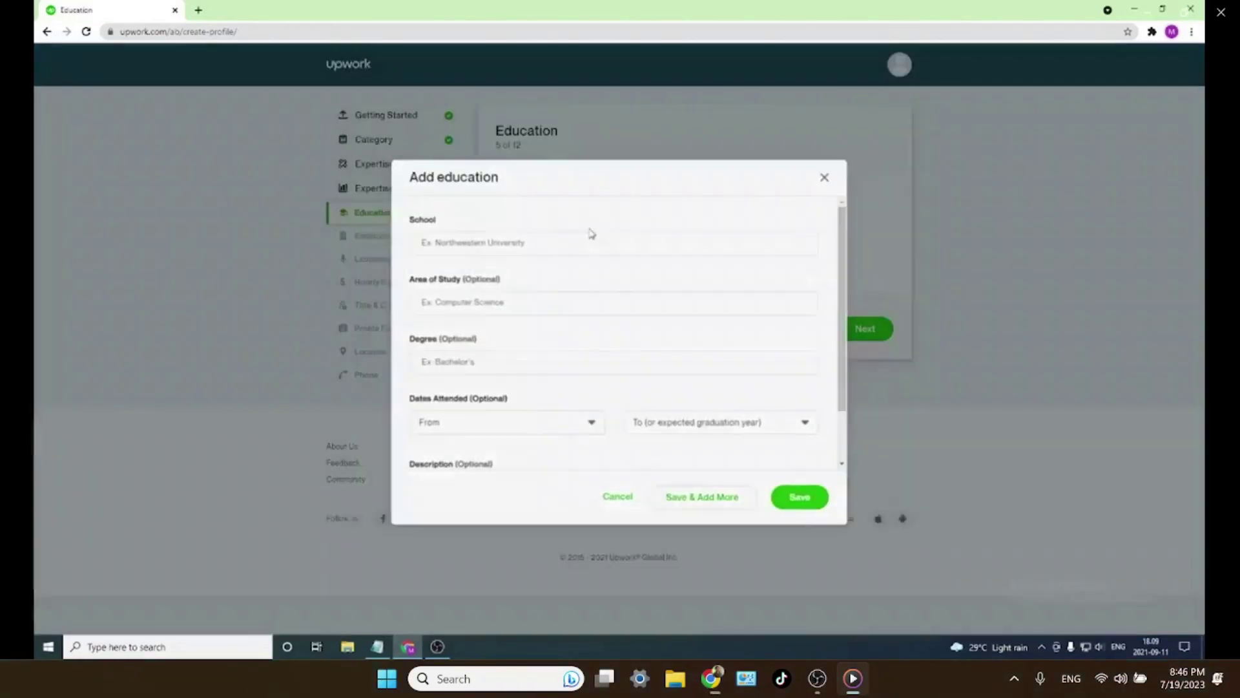
{"action": "left_click", "coordinate": [568, 242]}
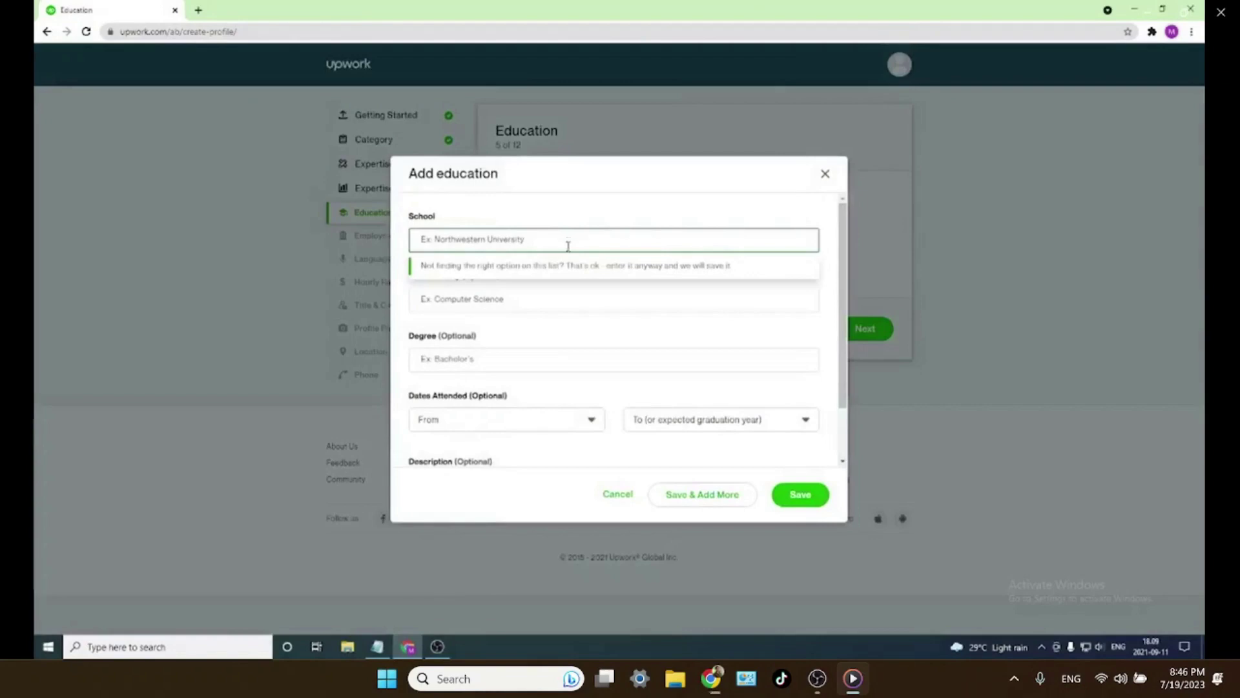
{"action": "left_click", "coordinate": [377, 646]}
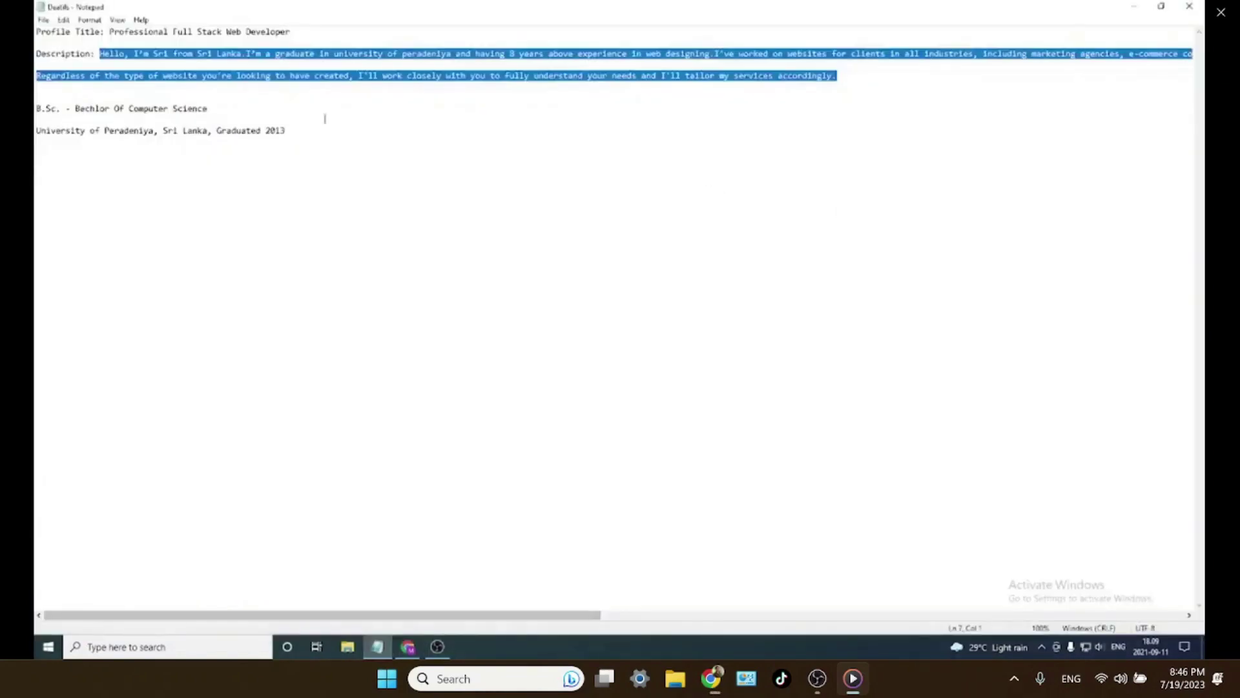
{"action": "left_click_drag", "start_coordinate": [230, 110], "coordinate": [36, 108]}
{"action": "left_click", "coordinate": [79, 111]}
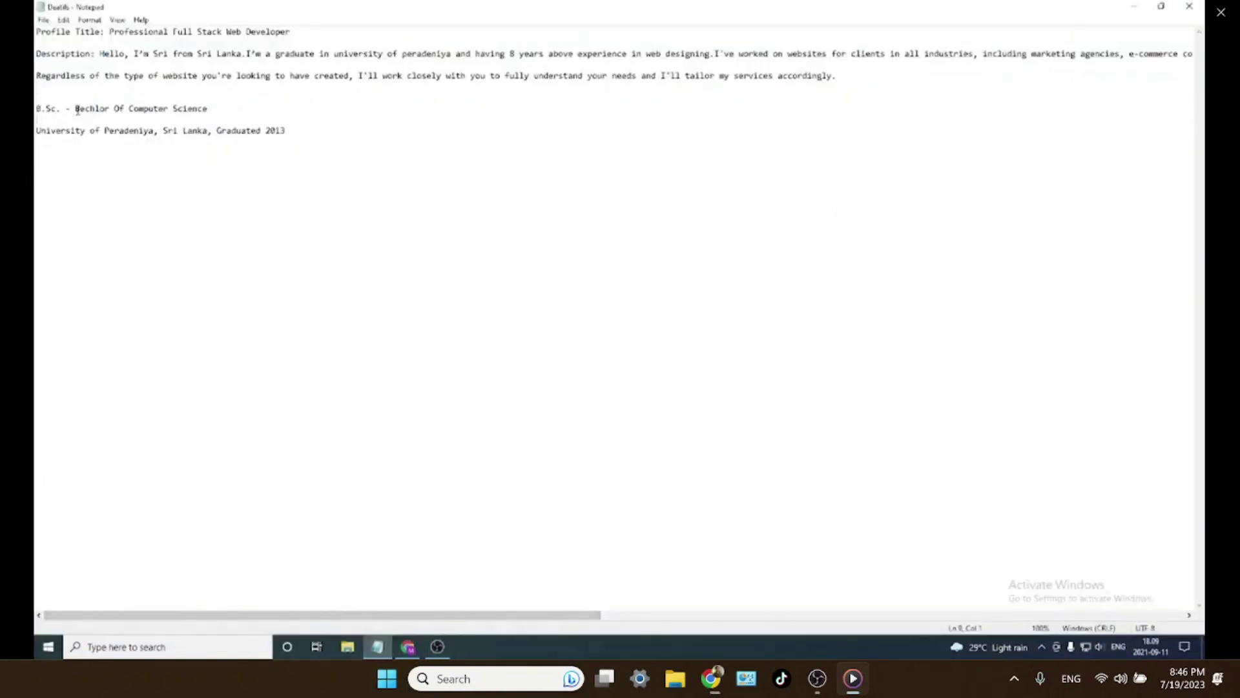
{"action": "left_click_drag", "start_coordinate": [155, 131], "coordinate": [36, 131]}
{"action": "key", "text": "ctrl+c"}
{"action": "left_click_drag", "start_coordinate": [1098, 9], "coordinate": [1145, 496]}
{"action": "left_click", "coordinate": [569, 240]}
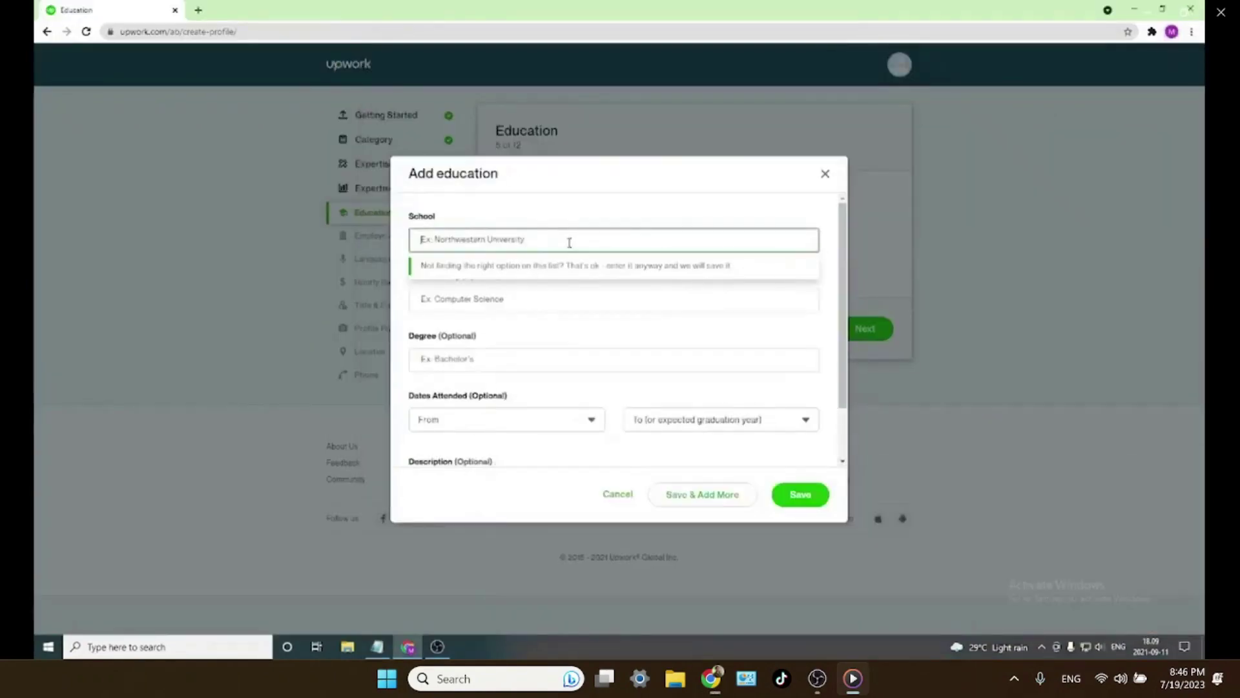
{"action": "key", "text": "ctrl+v"}
- Enter Computer science as the area of study
{"action": "key", "text": "Tab"}
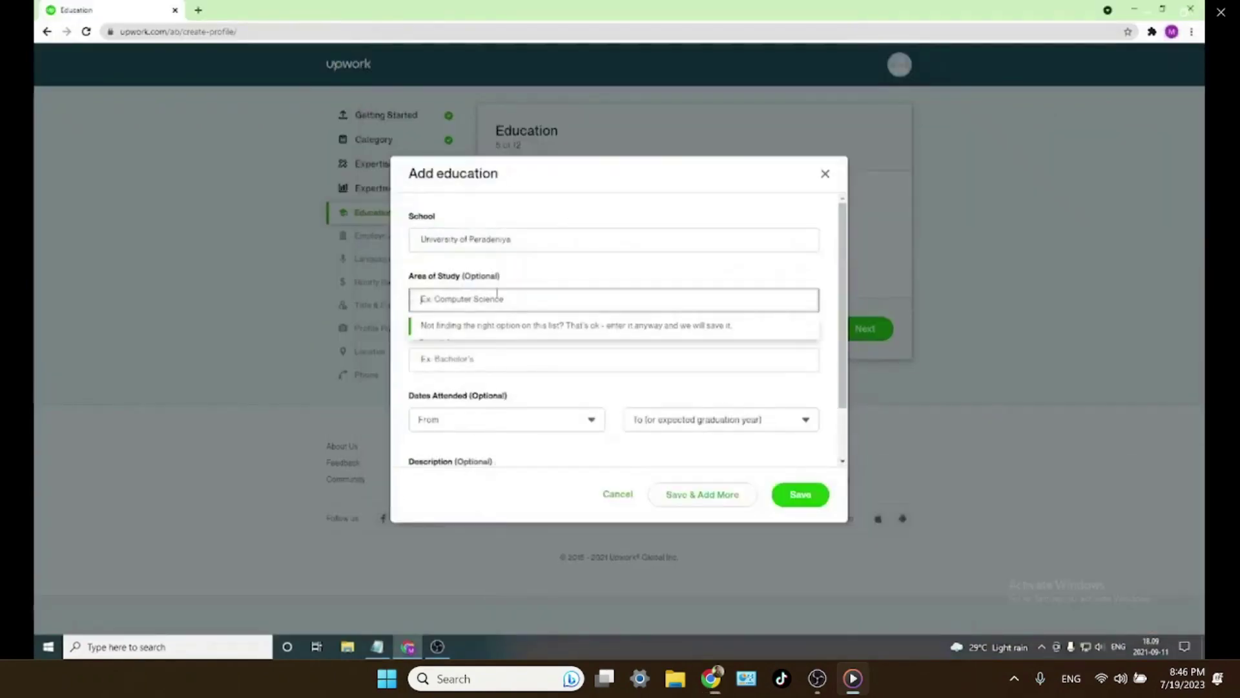
{"action": "left_click", "coordinate": [554, 247]}
{"action": "left_click", "coordinate": [501, 298]}
{"action": "type", "text": "Computre"}
{"action": "key", "text": "BackSpace"}
{"action": "key", "text": "BackSpace"}
{"action": "type", "text": "er"}
{"action": "left_click", "coordinate": [494, 340]}
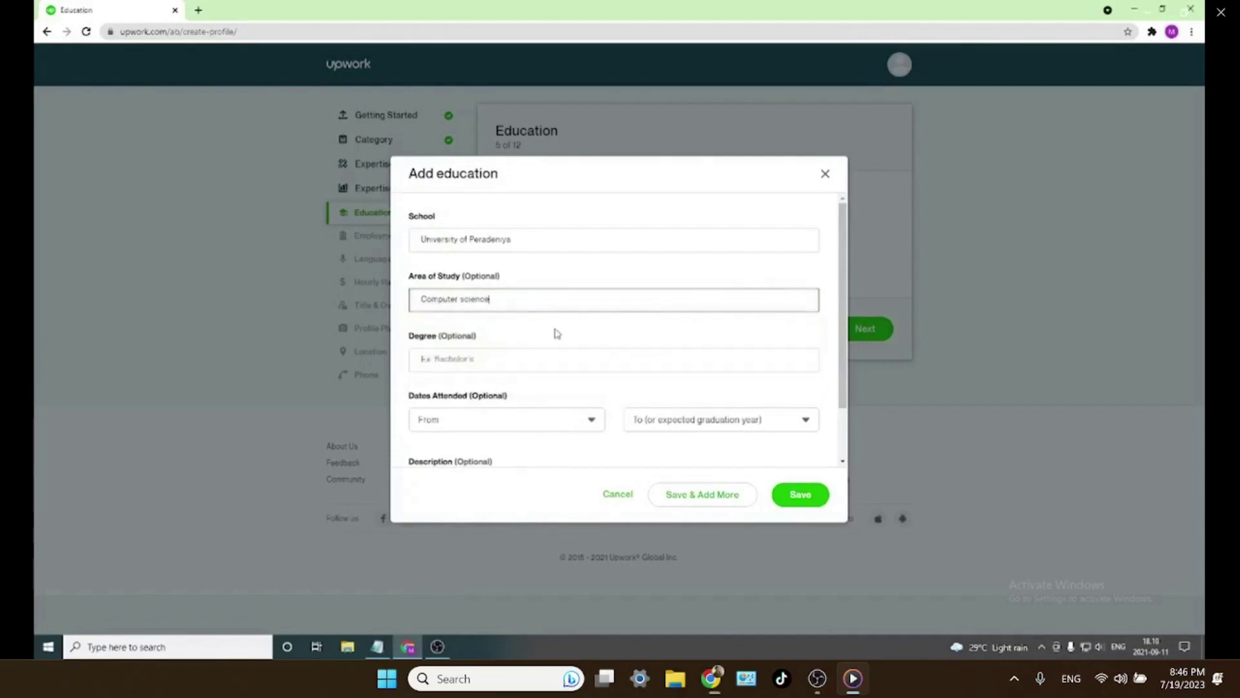
{"action": "key", "text": "Tab"}
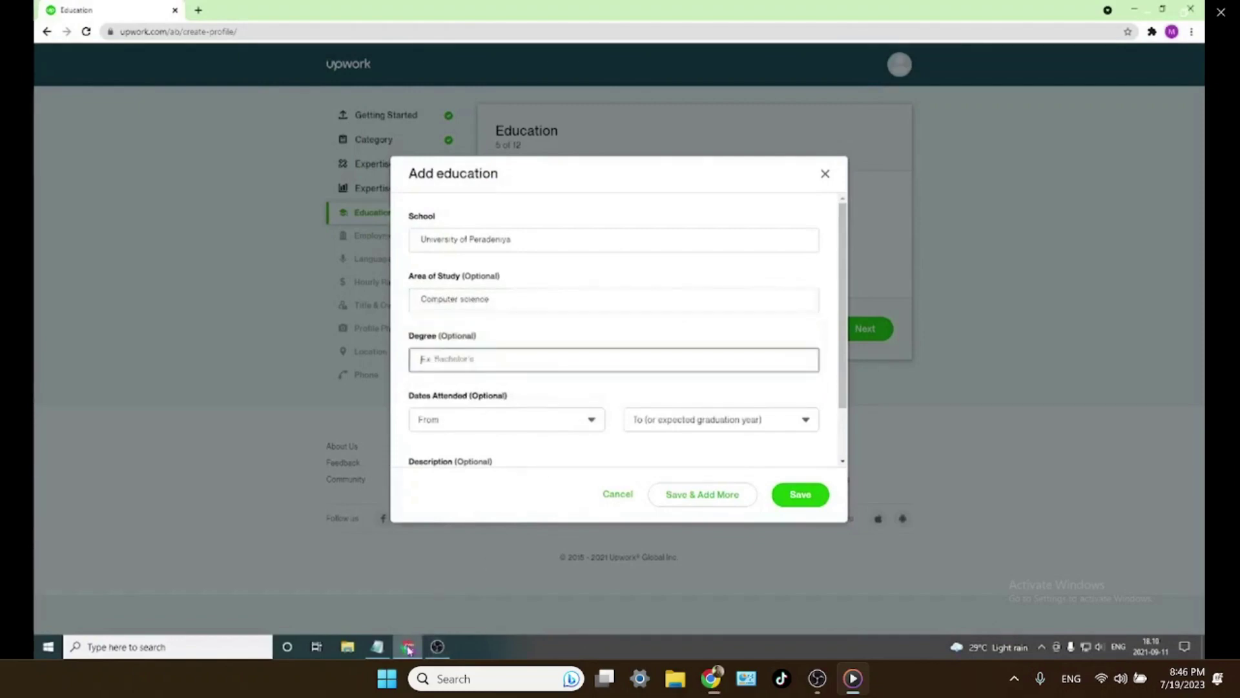
- Paste B.Sc from the notes into Degree and pick Bachelor of Applied Science (BASc)
{"action": "left_click", "coordinate": [408, 646]}
{"action": "left_click", "coordinate": [556, 575]}
{"action": "left_click_drag", "start_coordinate": [525, 580], "coordinate": [503, 580]}
{"action": "key", "text": "ctrl+c"}
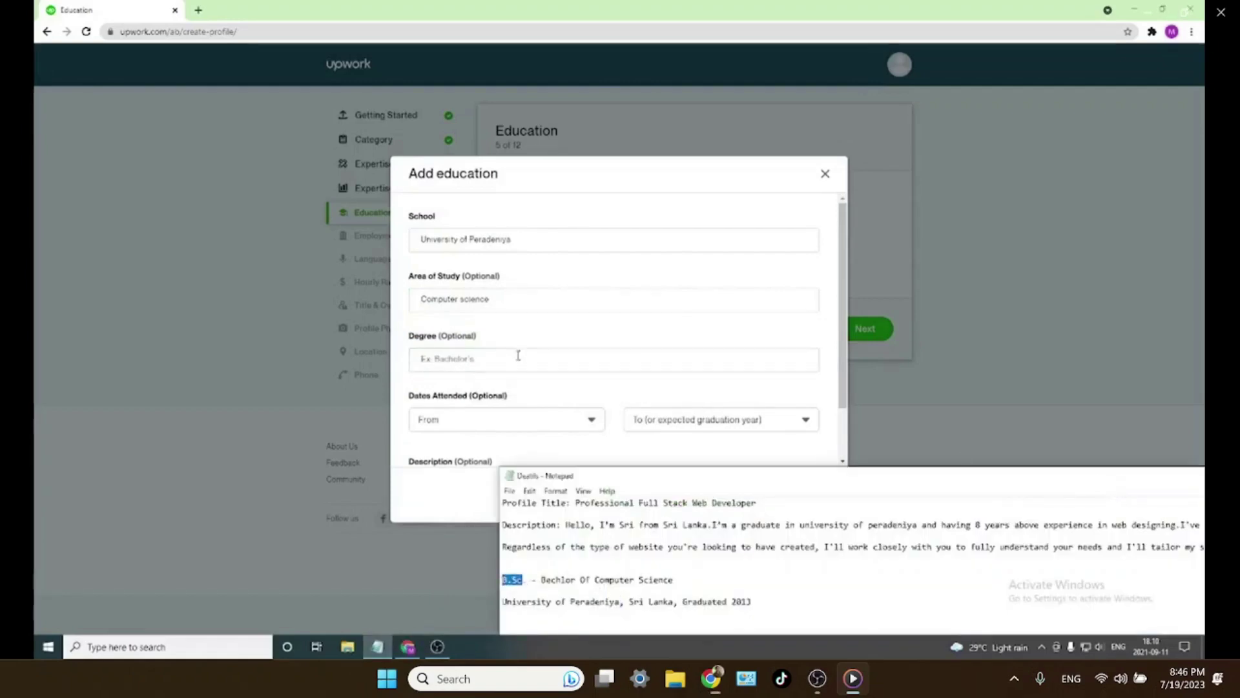
{"action": "left_click", "coordinate": [519, 361]}
{"action": "key", "text": "ctrl+v"}
{"action": "left_click", "coordinate": [546, 387]}
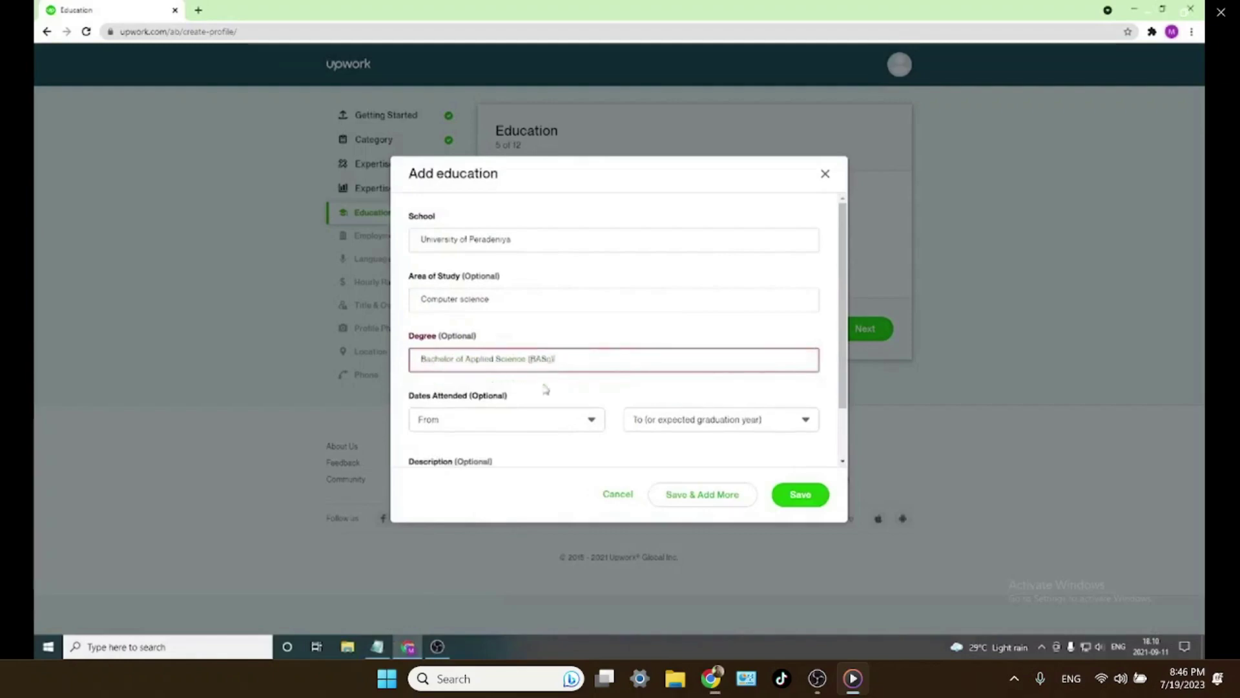
- Set the education start year to 2013
{"action": "scroll", "coordinate": [525, 399], "scroll_direction": "down", "scroll_amount": 1}
{"action": "left_click", "coordinate": [584, 357]}
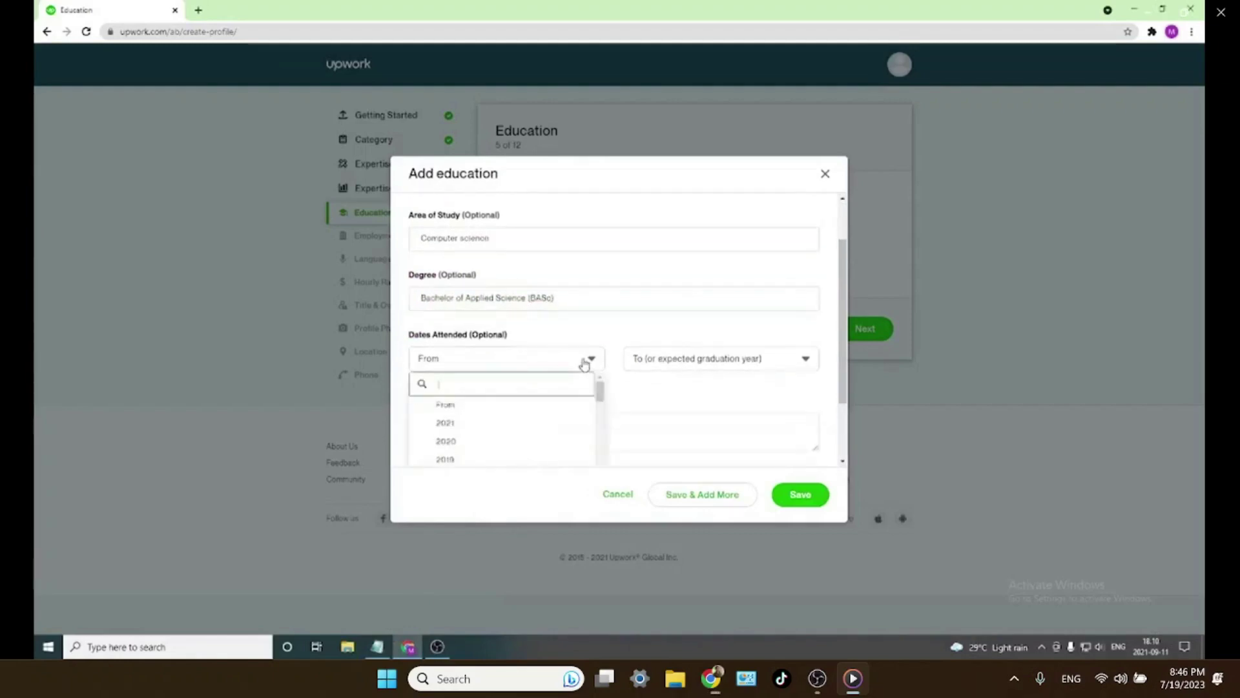
{"action": "scroll", "coordinate": [584, 364], "scroll_direction": "down", "scroll_amount": 1}
{"action": "scroll", "coordinate": [540, 405], "scroll_direction": "down", "scroll_amount": 5}
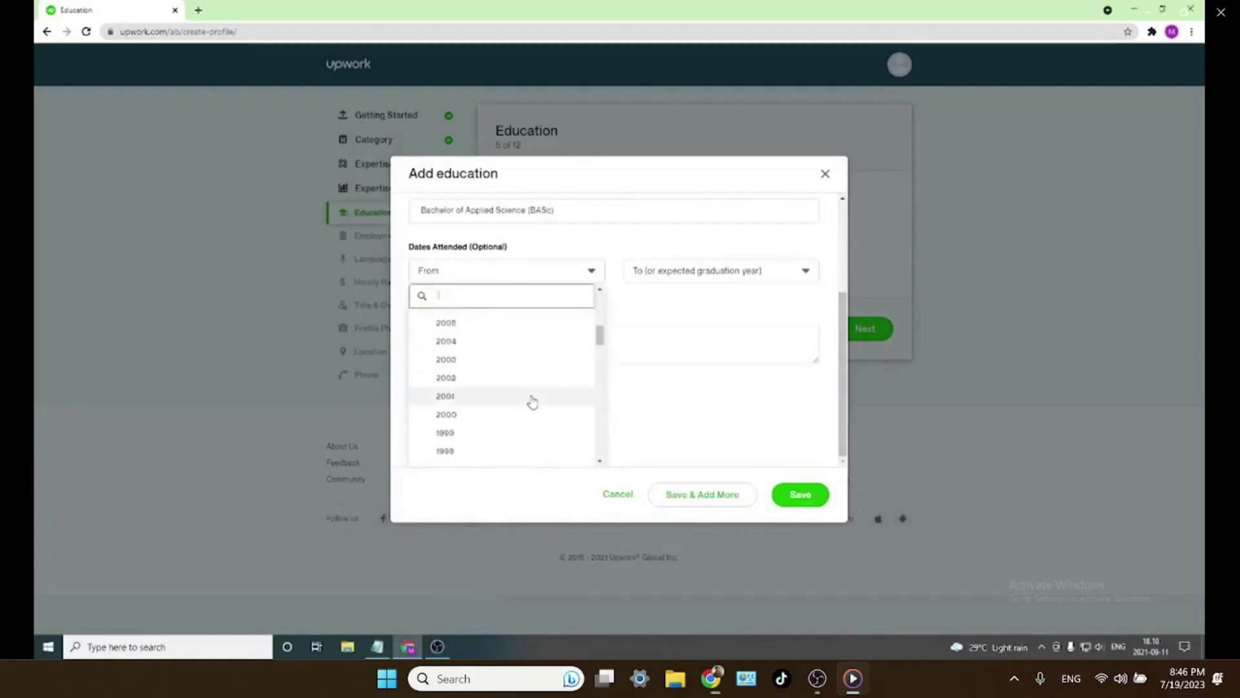
{"action": "scroll", "coordinate": [527, 403], "scroll_direction": "up", "scroll_amount": 4}
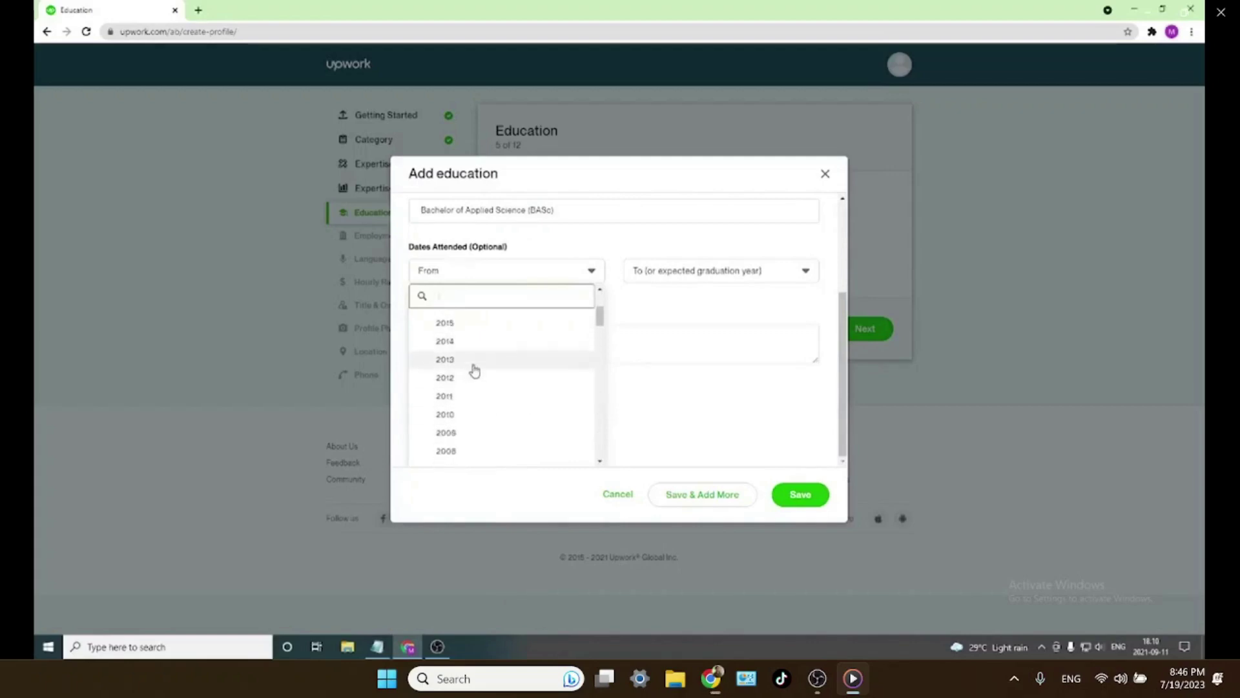
{"action": "left_click", "coordinate": [475, 369]}
- Set the graduation year to 2017 and save the education entry
{"action": "left_click", "coordinate": [670, 359]}
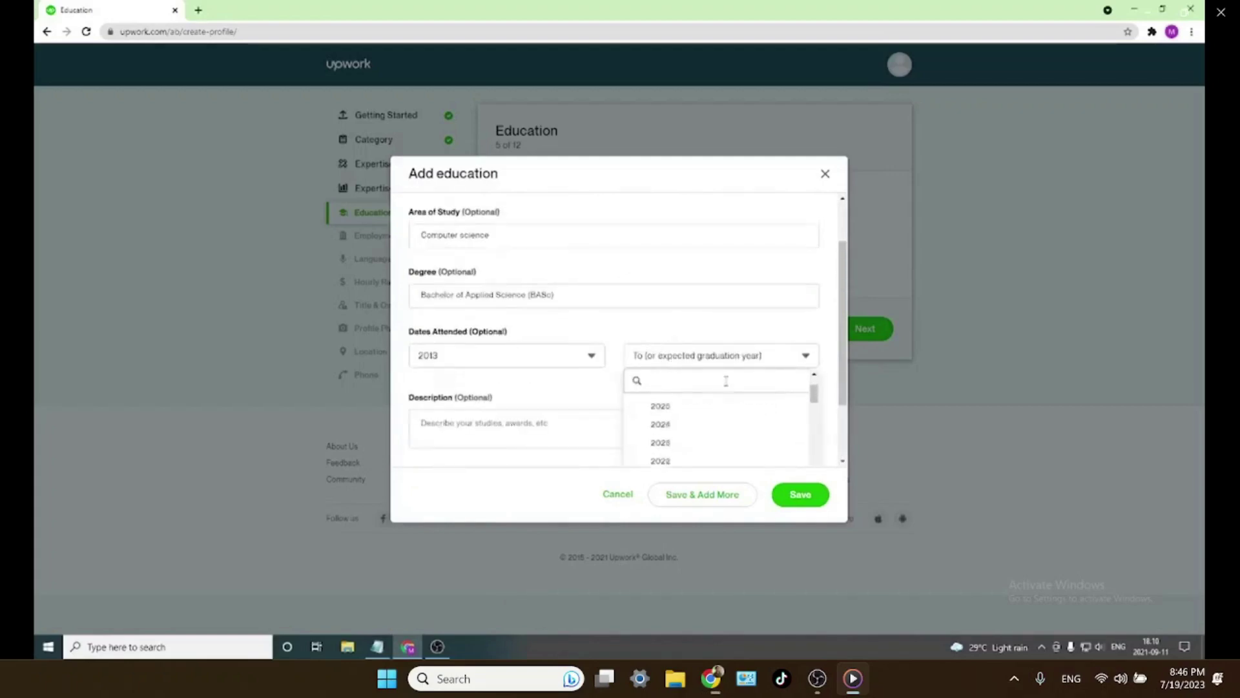
{"action": "scroll", "coordinate": [718, 431], "scroll_direction": "down", "scroll_amount": 2}
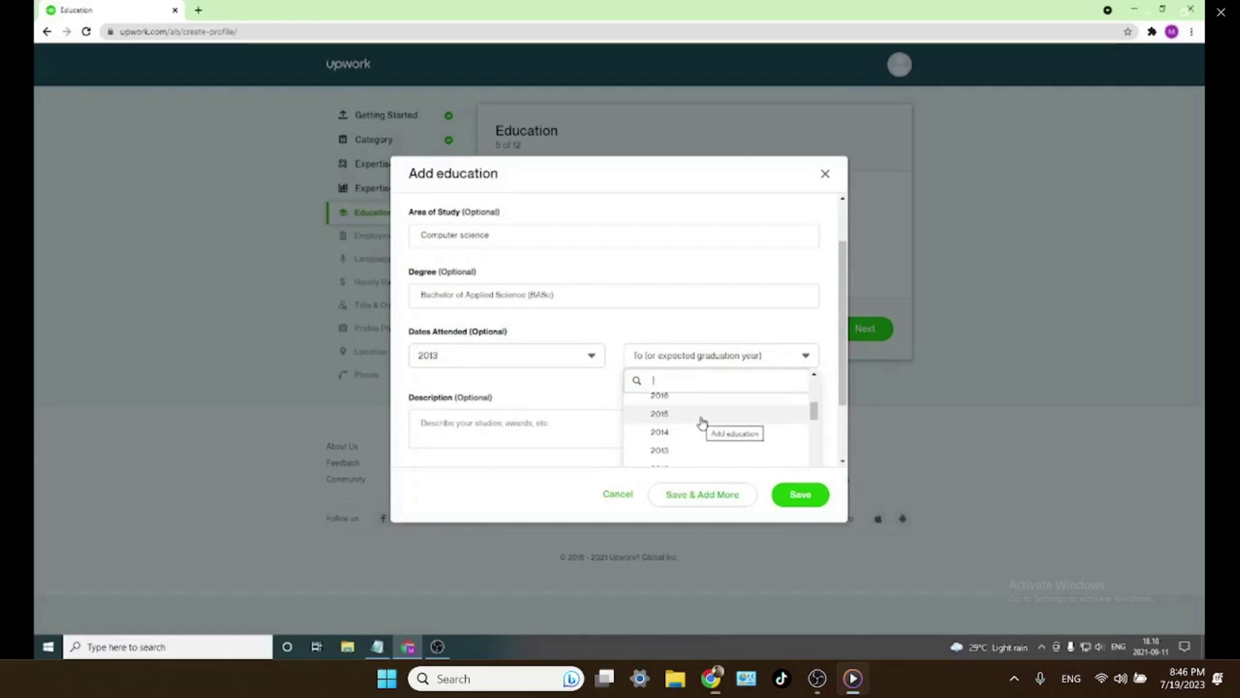
{"action": "scroll", "coordinate": [672, 437], "scroll_direction": "up", "scroll_amount": 1}
{"action": "left_click", "coordinate": [675, 441]}
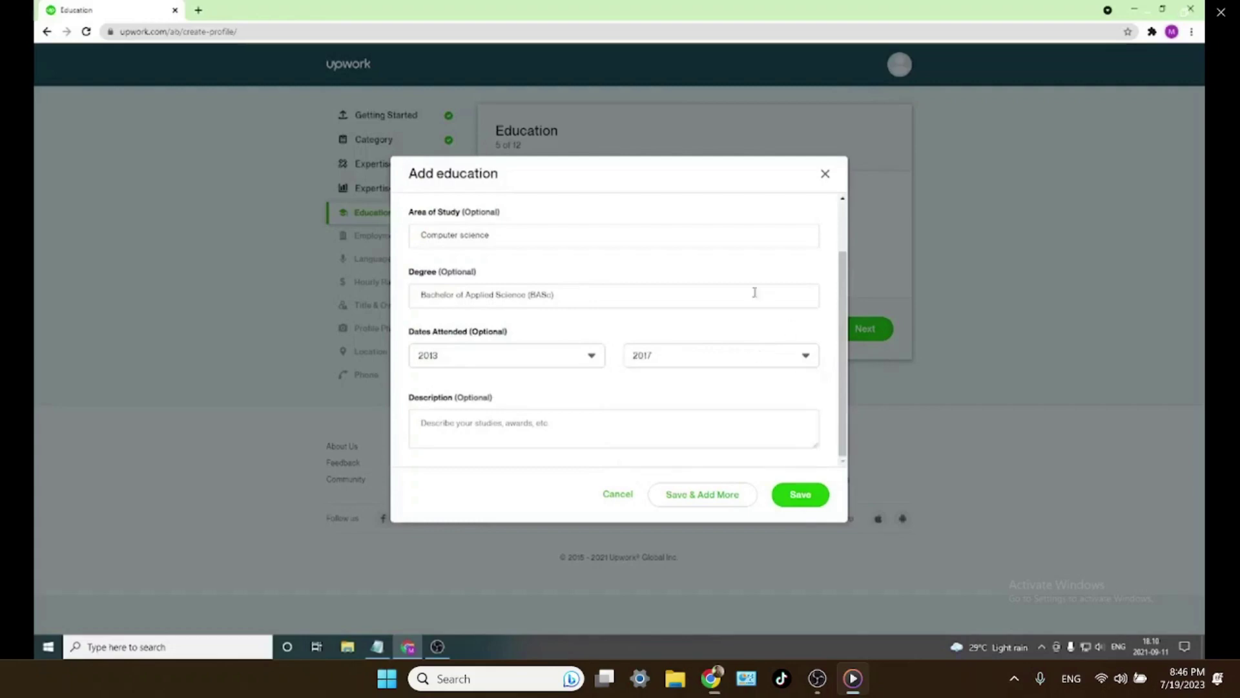
{"action": "left_click", "coordinate": [462, 402]}
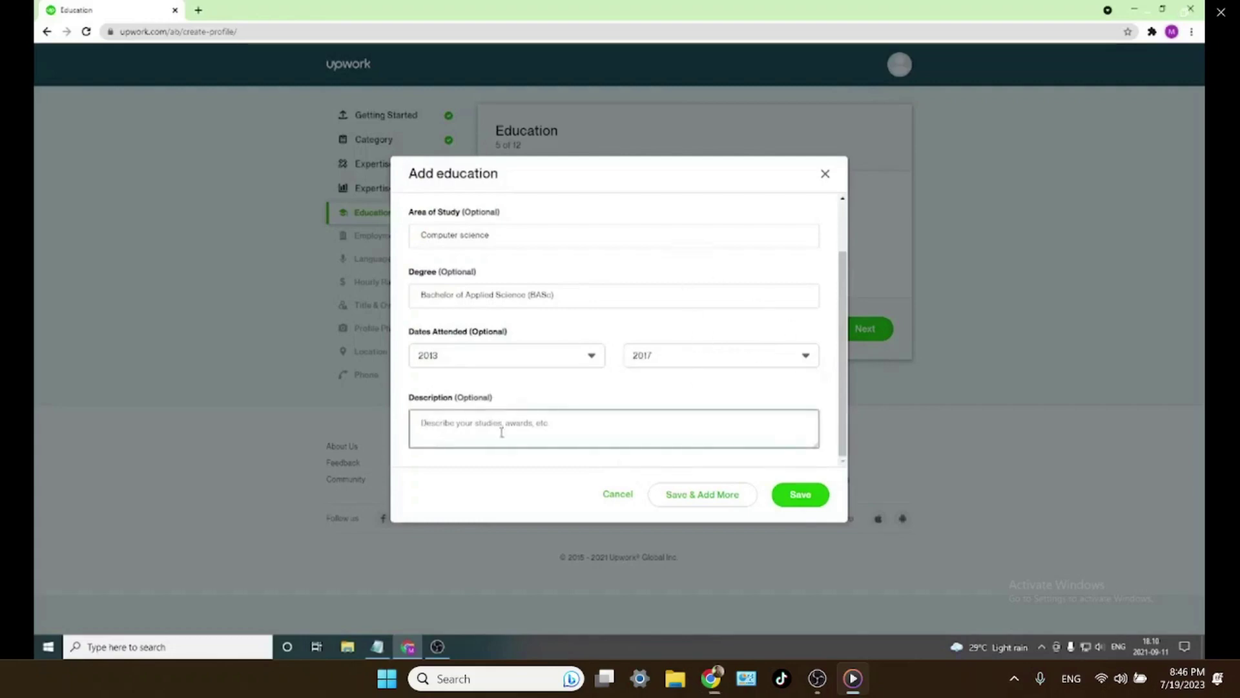
{"action": "left_click_drag", "start_coordinate": [494, 407], "coordinate": [452, 399]}
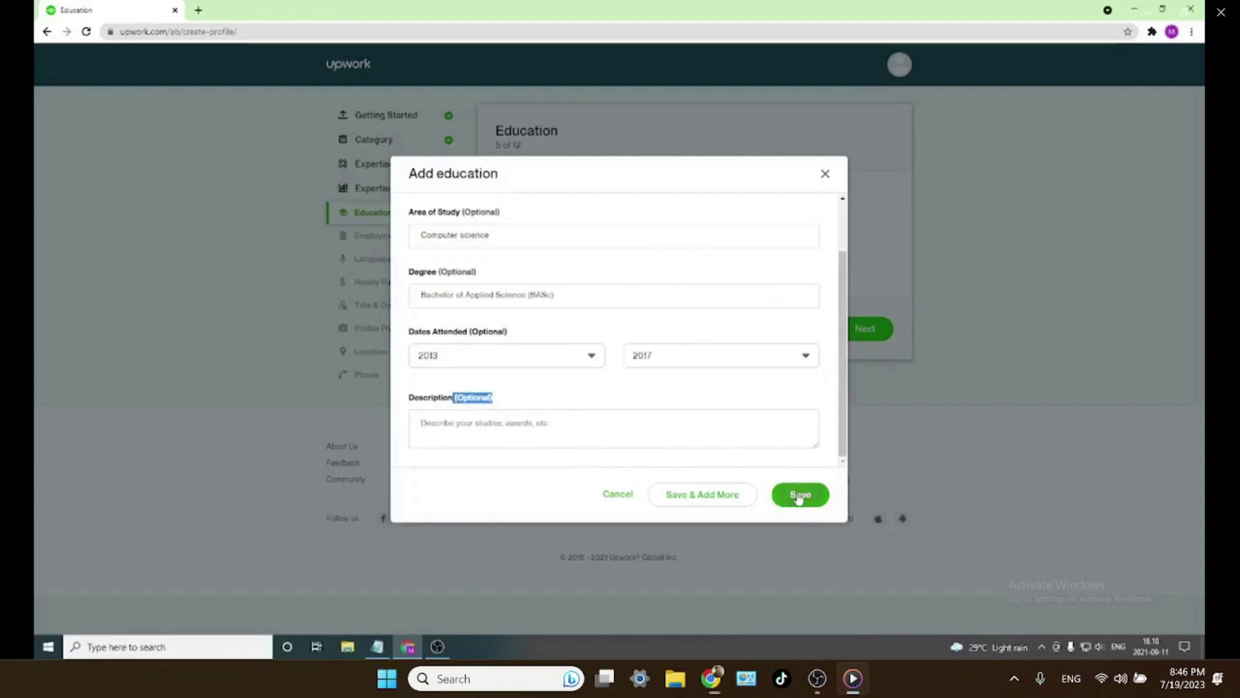
{"action": "left_click", "coordinate": [801, 494]}
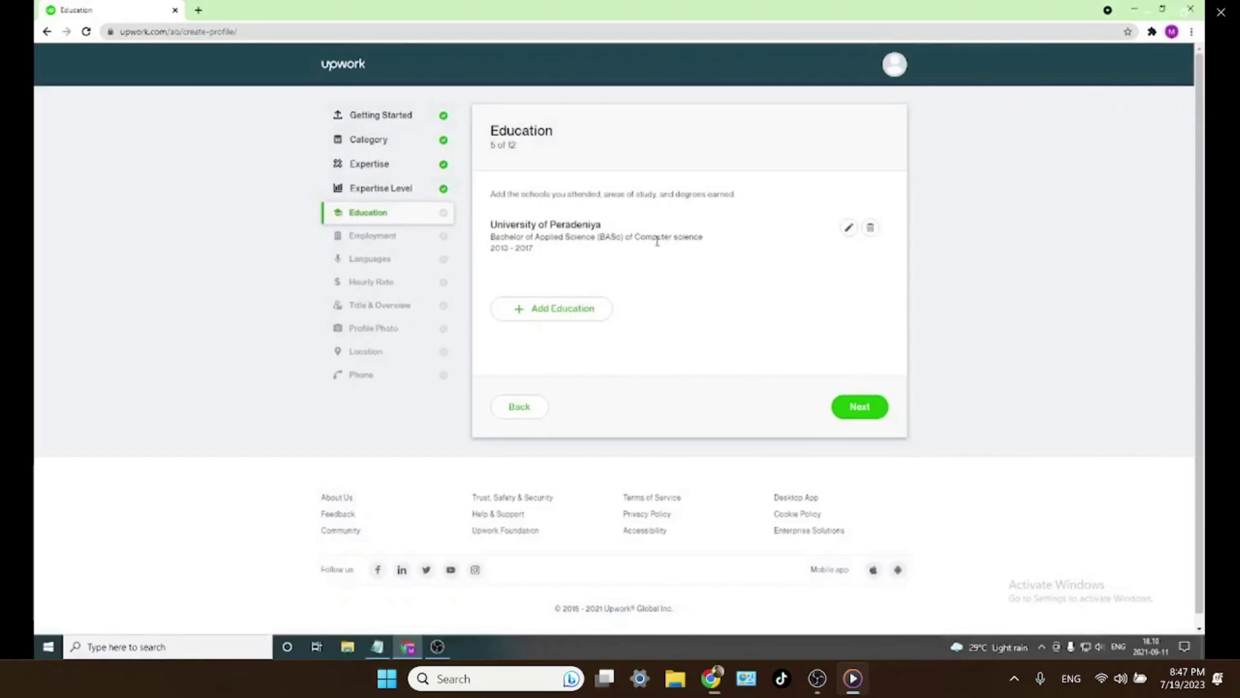
- Move on to the Employment step and open the Add Employment form
{"action": "left_click", "coordinate": [875, 411]}
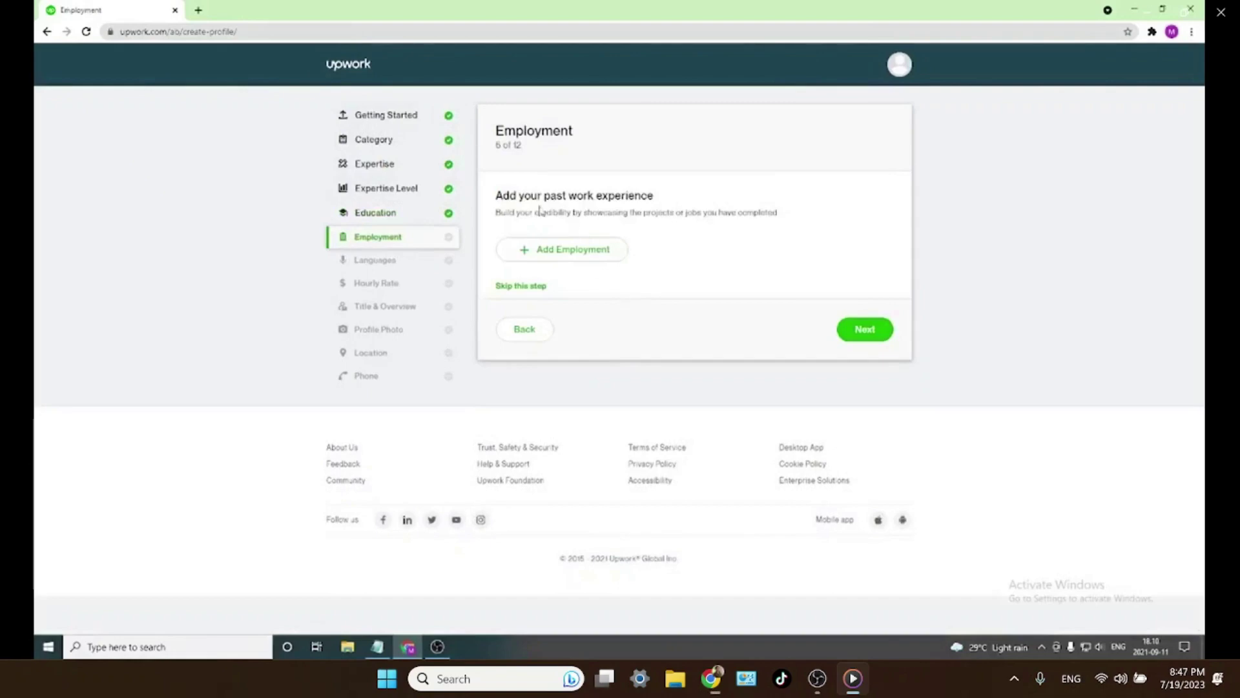
{"action": "left_click_drag", "start_coordinate": [496, 196], "coordinate": [620, 195]}
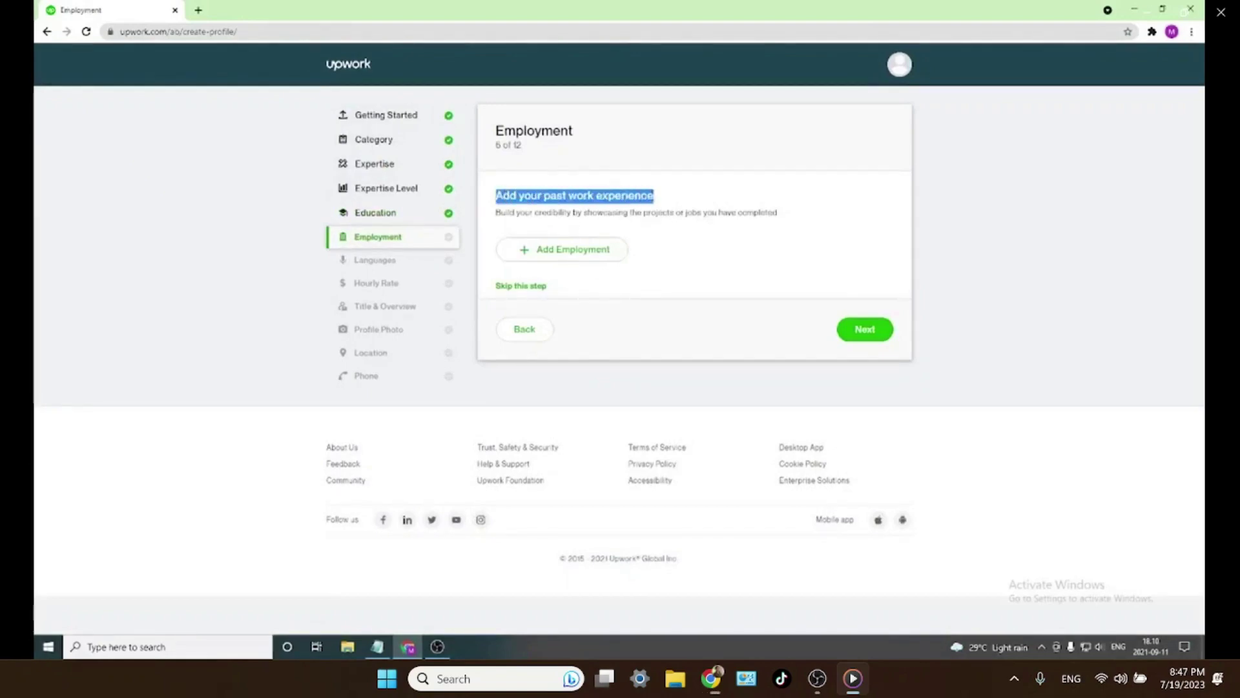
{"action": "left_click", "coordinate": [547, 252]}
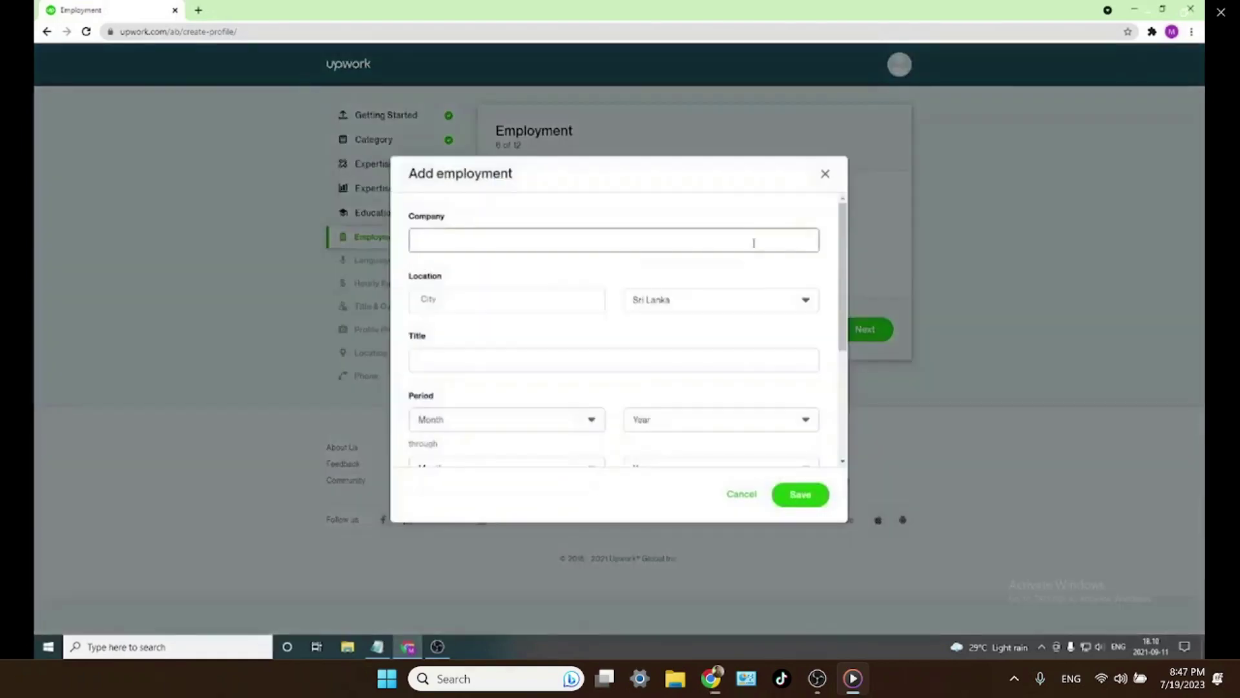
{"action": "left_click", "coordinate": [514, 295]}
{"action": "left_click", "coordinate": [536, 359]}
{"action": "scroll", "coordinate": [620, 323], "scroll_direction": "down", "scroll_amount": 1}
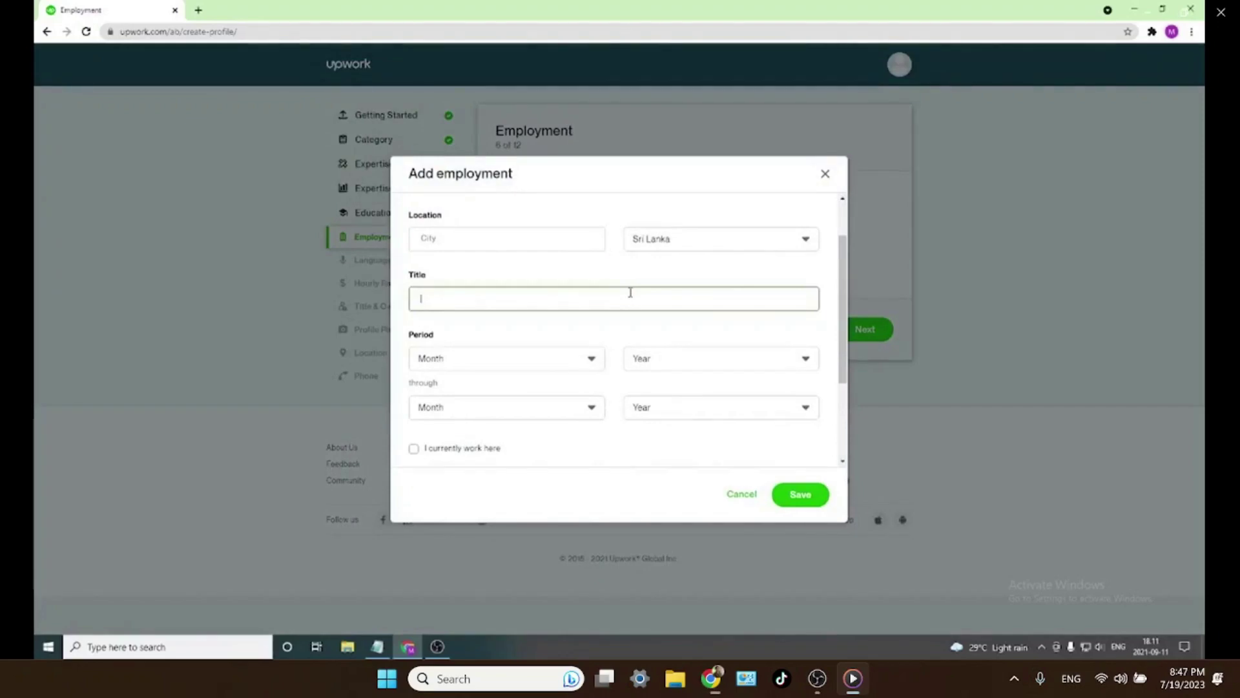
- Look over the start month and current-job checkbox, then cancel without adding a job
{"action": "left_click", "coordinate": [511, 369]}
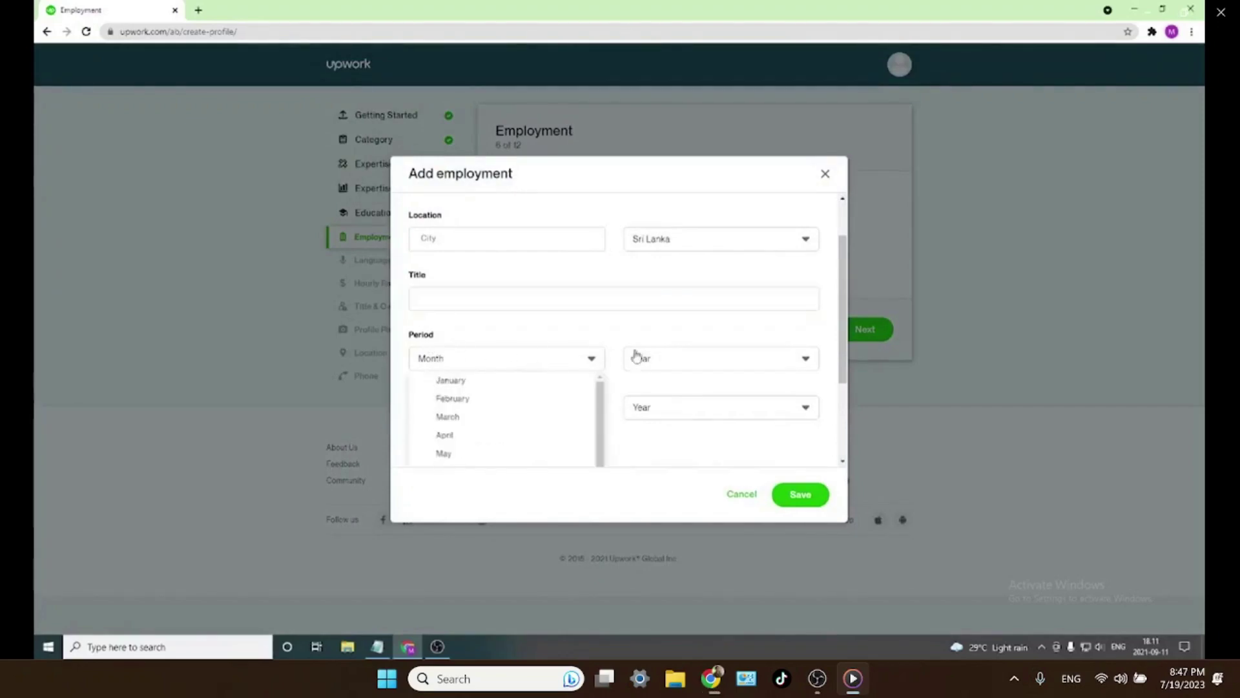
{"action": "scroll", "coordinate": [447, 434], "scroll_direction": "down", "scroll_amount": 2}
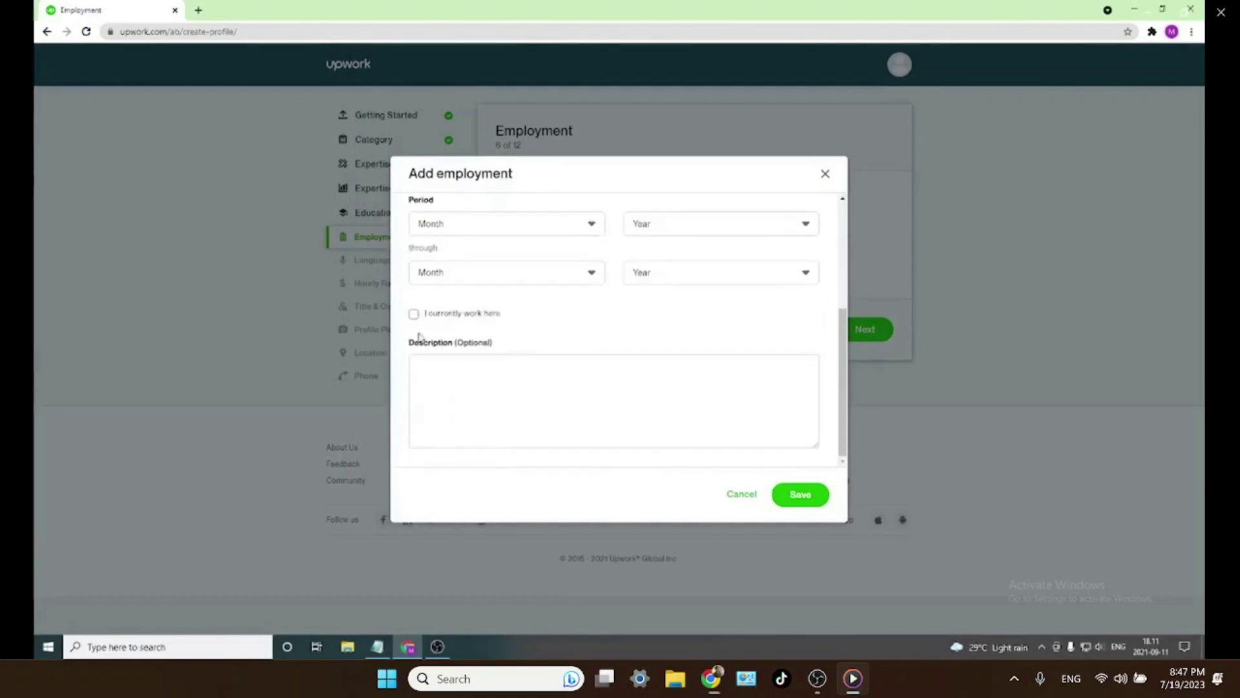
{"action": "left_click", "coordinate": [413, 315]}
{"action": "left_click", "coordinate": [414, 314]}
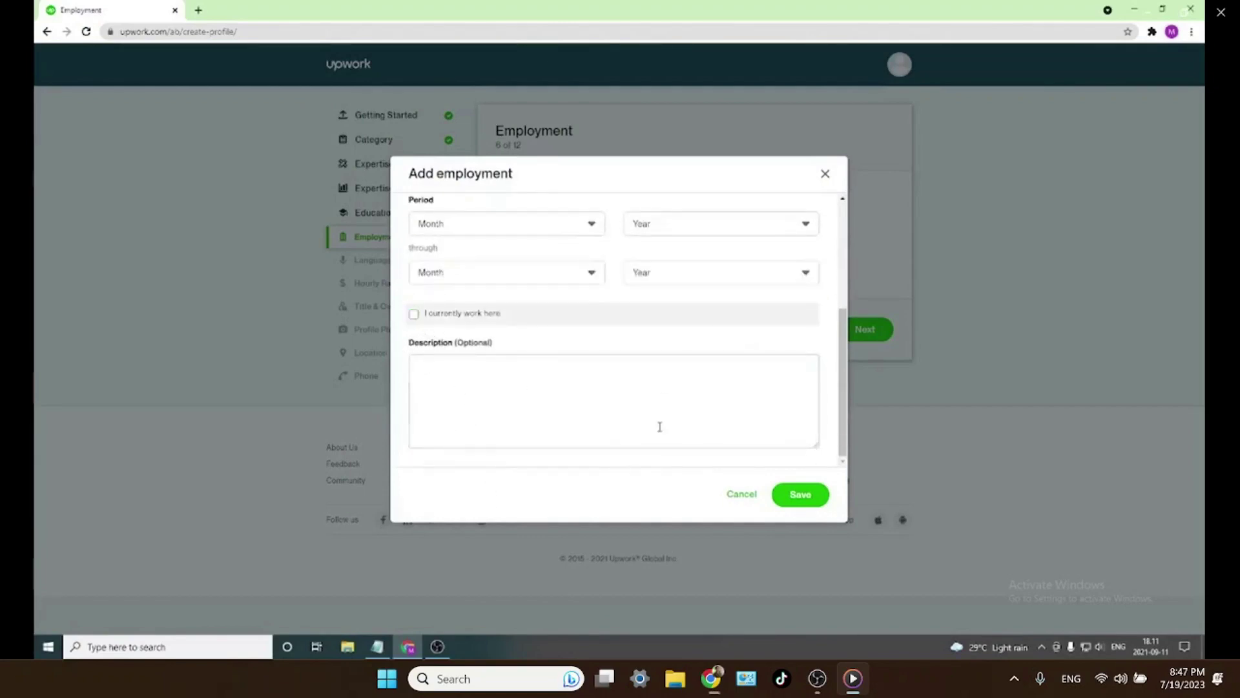
{"action": "scroll", "coordinate": [689, 336], "scroll_direction": "up", "scroll_amount": 3}
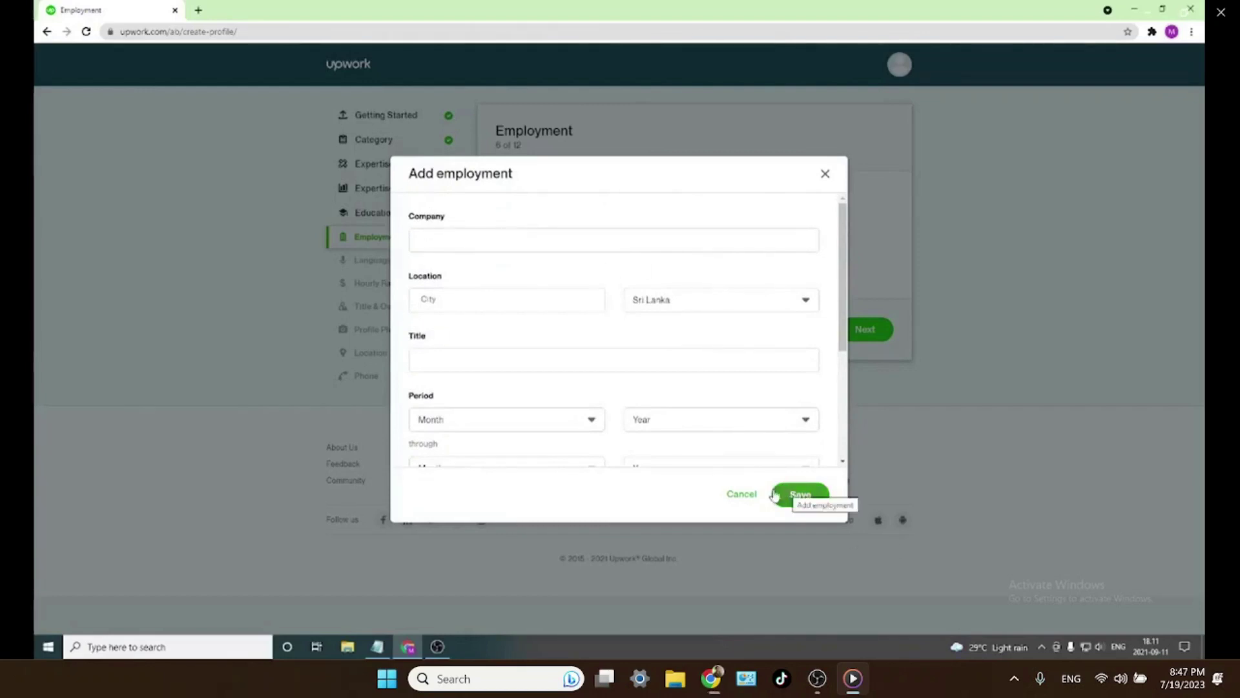
{"action": "left_click", "coordinate": [741, 494]}
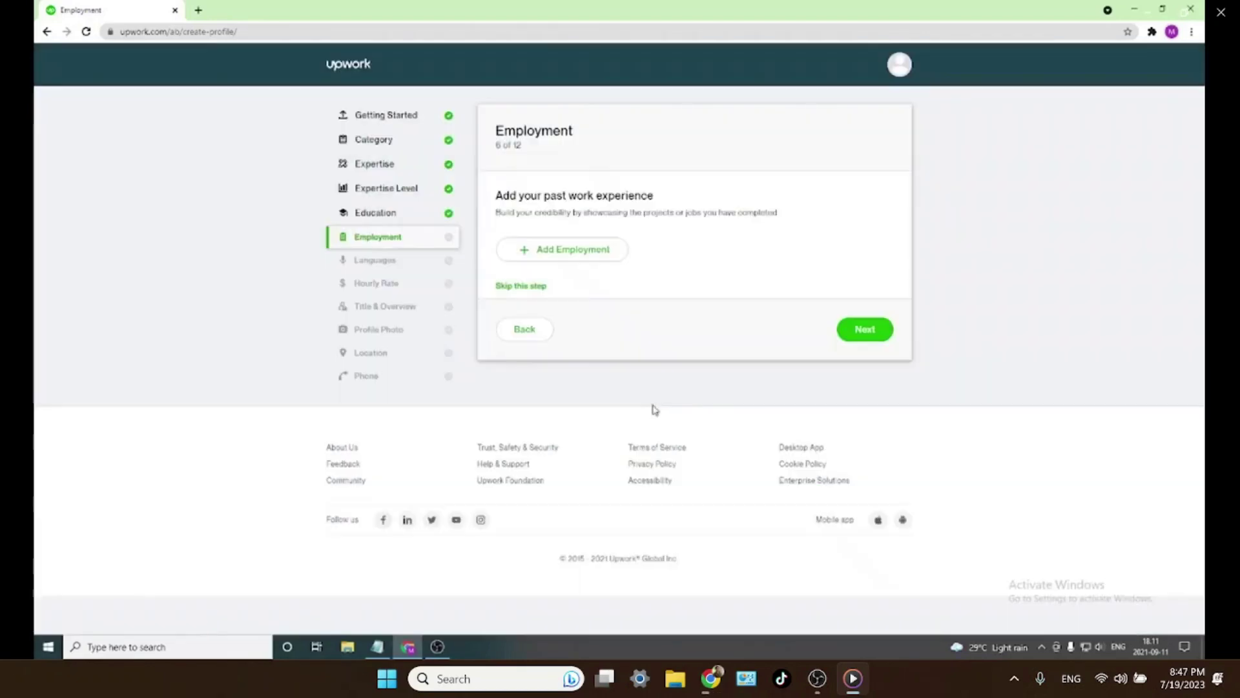
{"action": "left_click", "coordinate": [520, 286]}
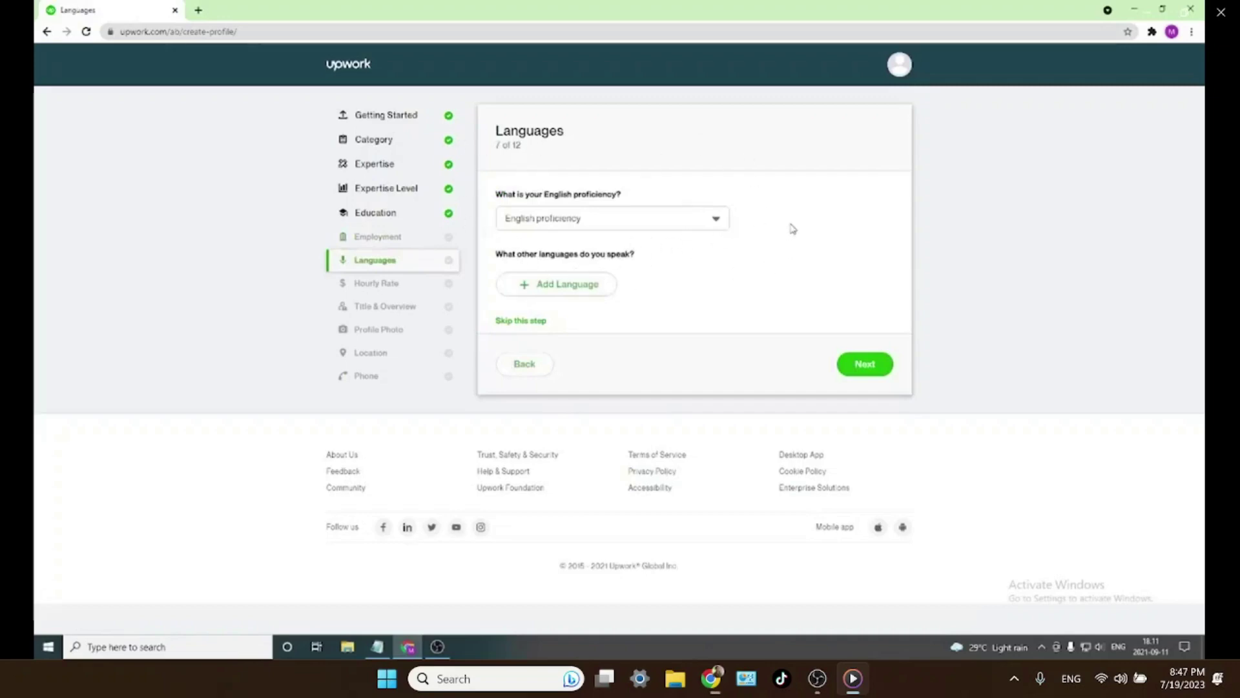
- Set English proficiency to Conversational and continue to the Hourly Rate step
{"action": "left_click", "coordinate": [708, 226]}
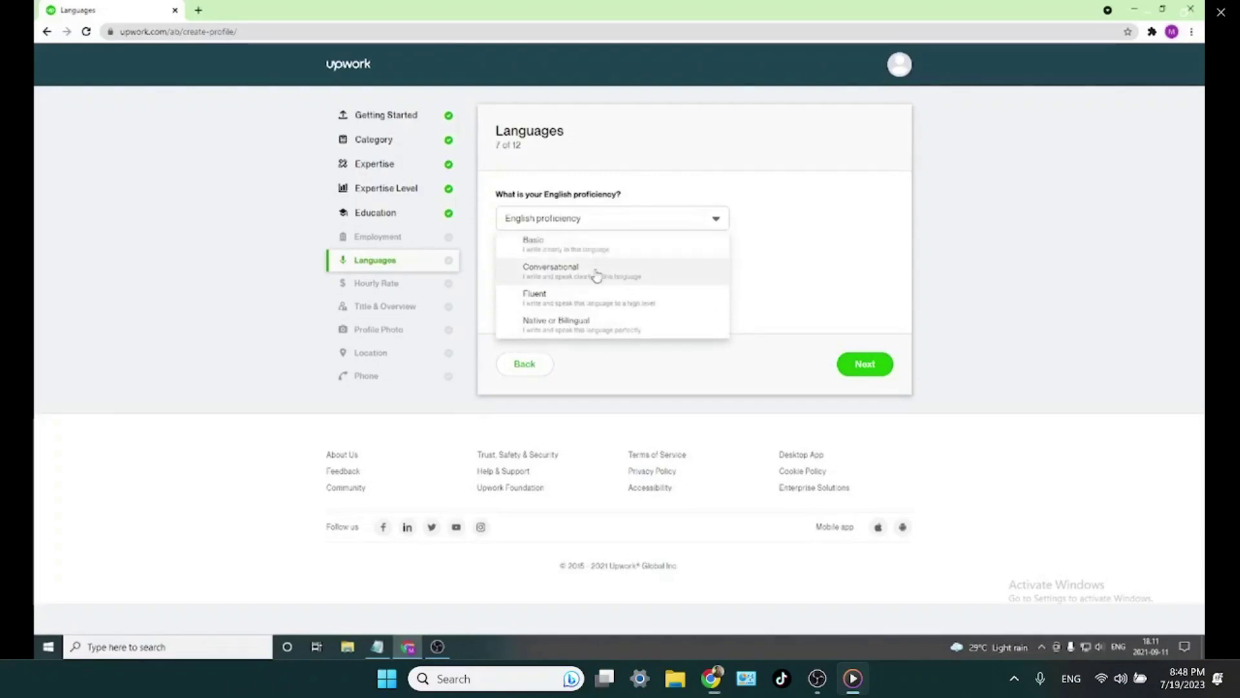
{"action": "left_click", "coordinate": [596, 275]}
{"action": "left_click", "coordinate": [879, 364]}
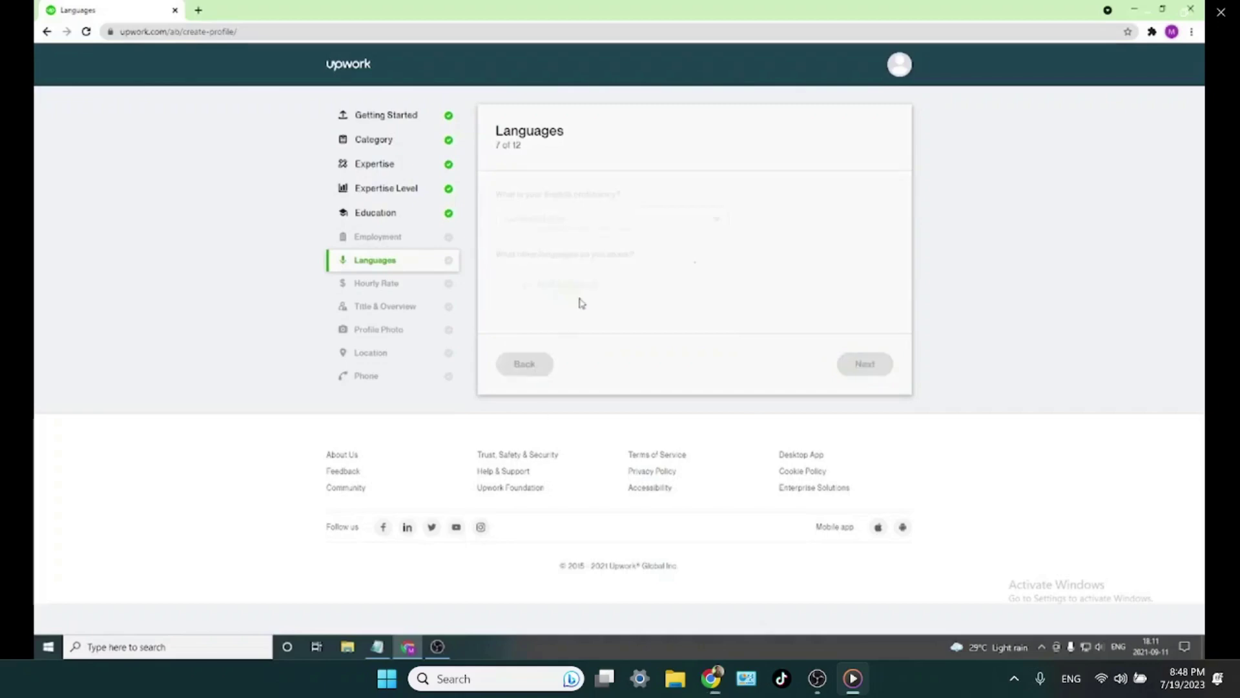
{"action": "scroll", "coordinate": [582, 252], "scroll_direction": "up", "scroll_amount": 1}
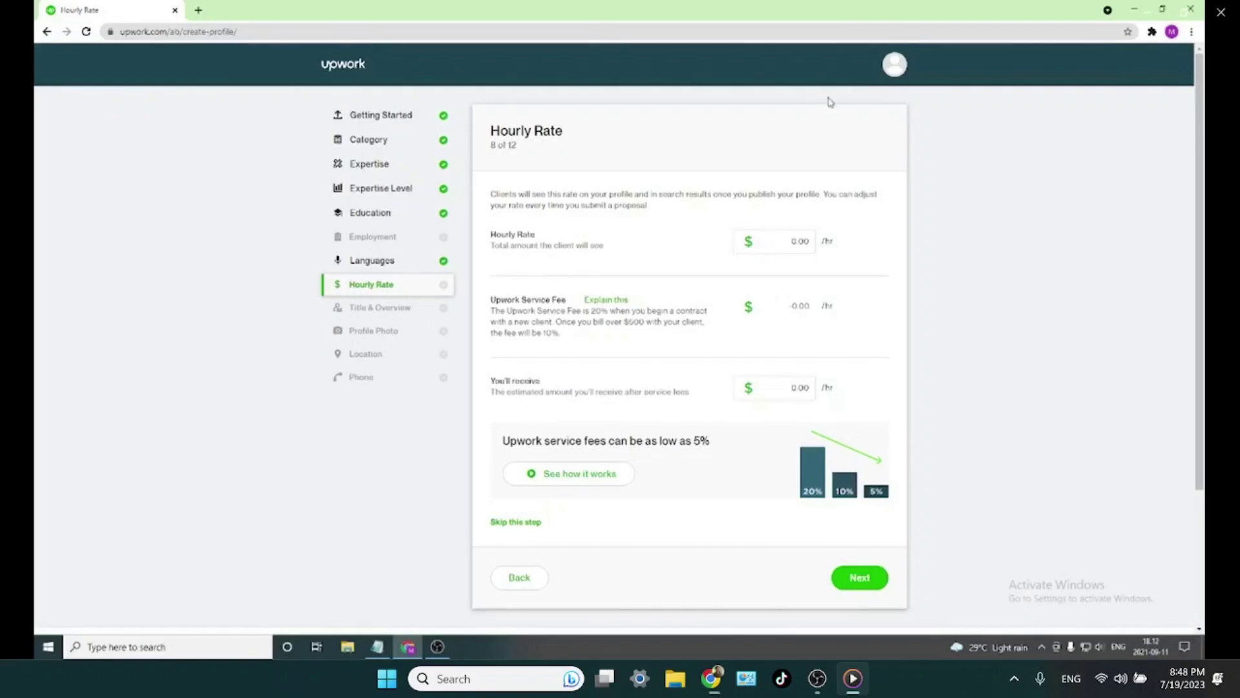
{"action": "left_click", "coordinate": [1191, 32]}
- In an incognito window, go to Upwork and search freelancers for 'web design'
{"action": "left_click", "coordinate": [1153, 83]}
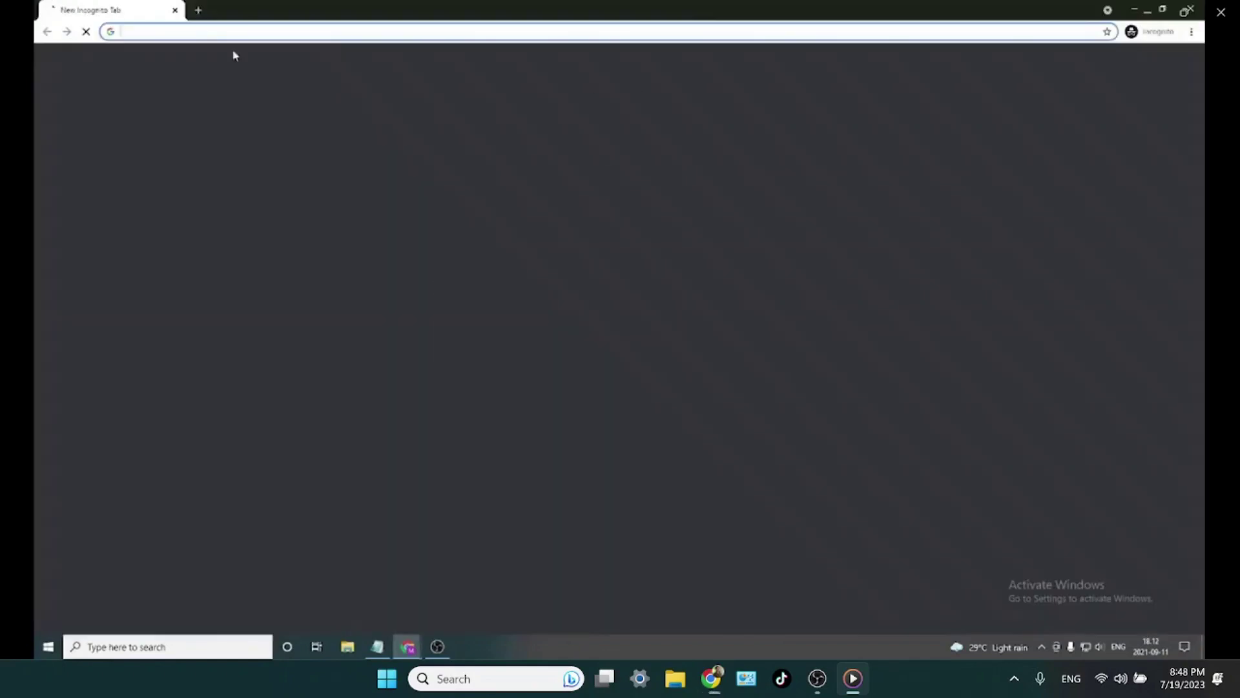
{"action": "type", "text": "upwork"}
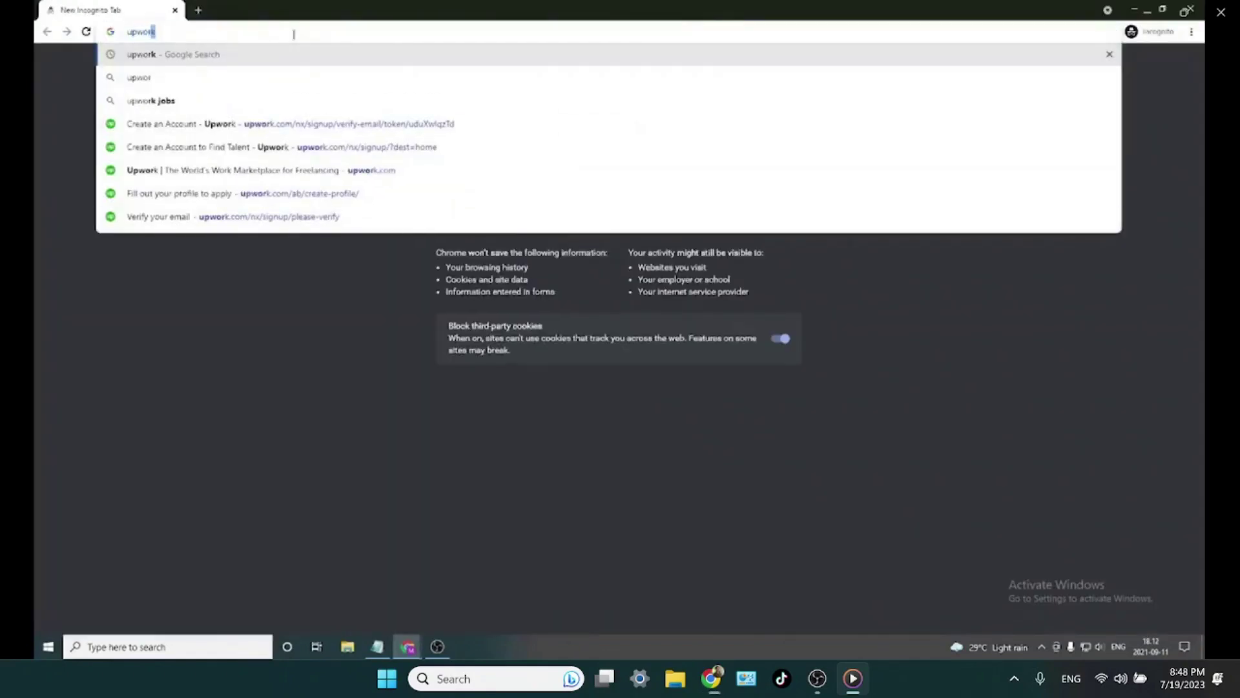
{"action": "key", "text": "Return"}
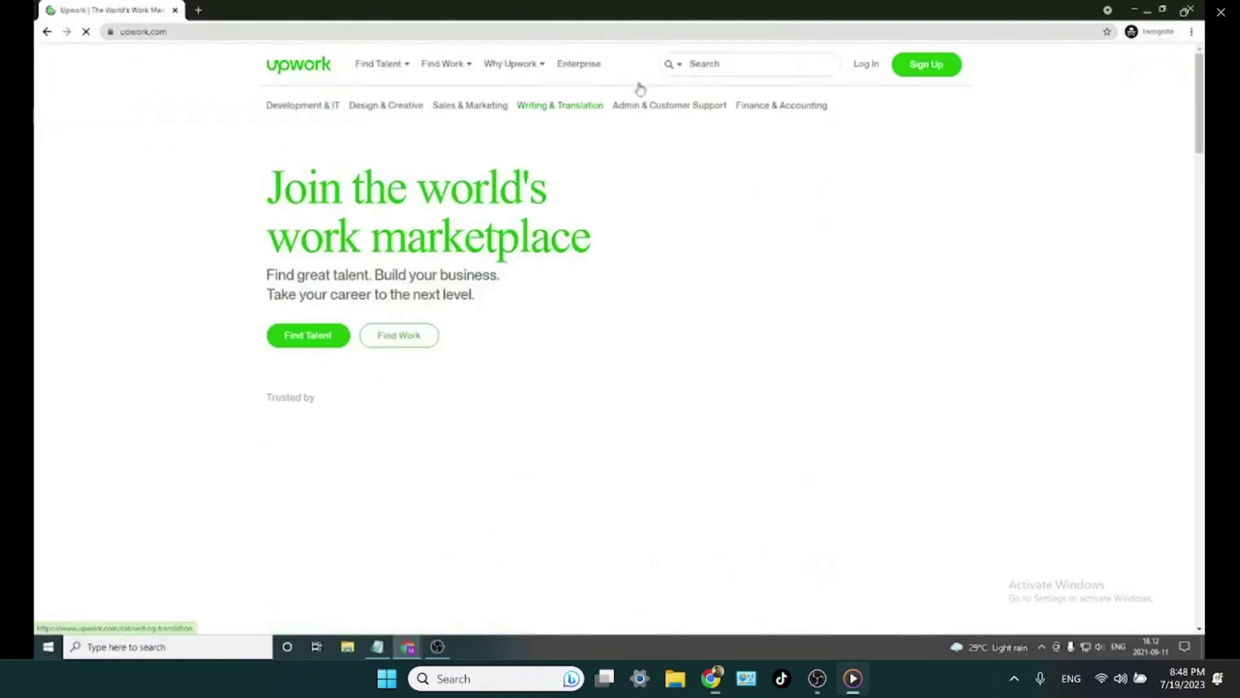
{"action": "left_click", "coordinate": [731, 65]}
{"action": "type", "text": "web"}
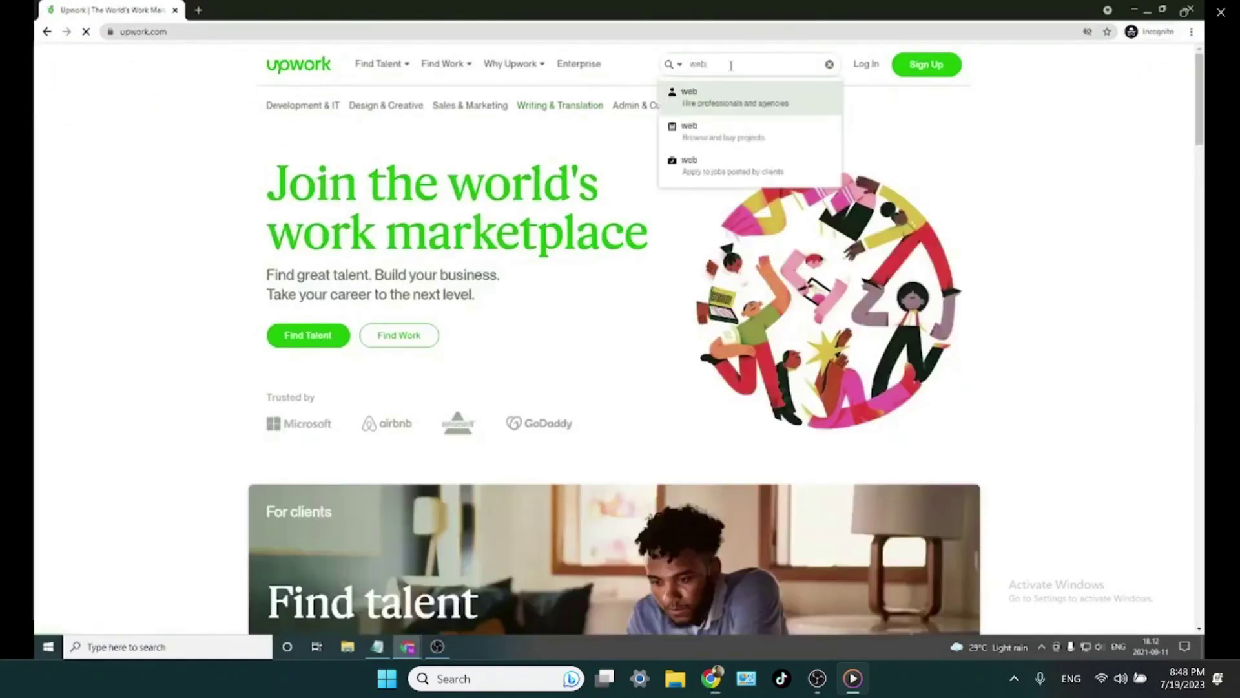
{"action": "type", "text": " design"}
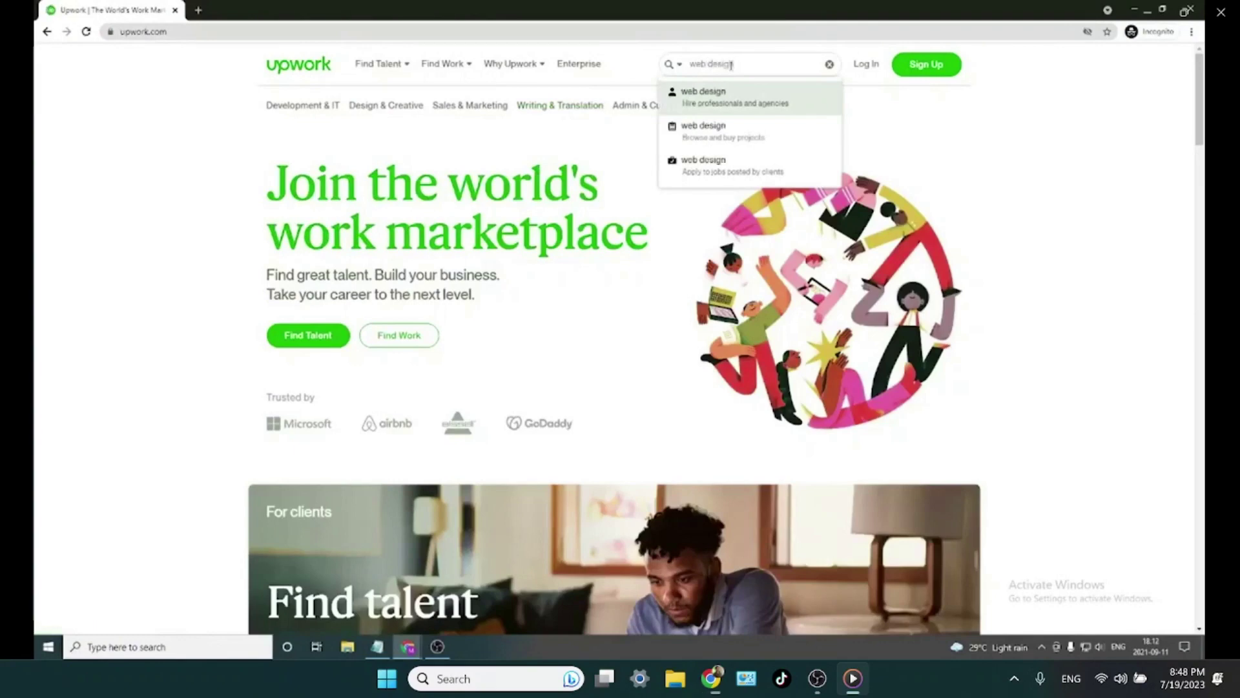
{"action": "left_click", "coordinate": [726, 97]}
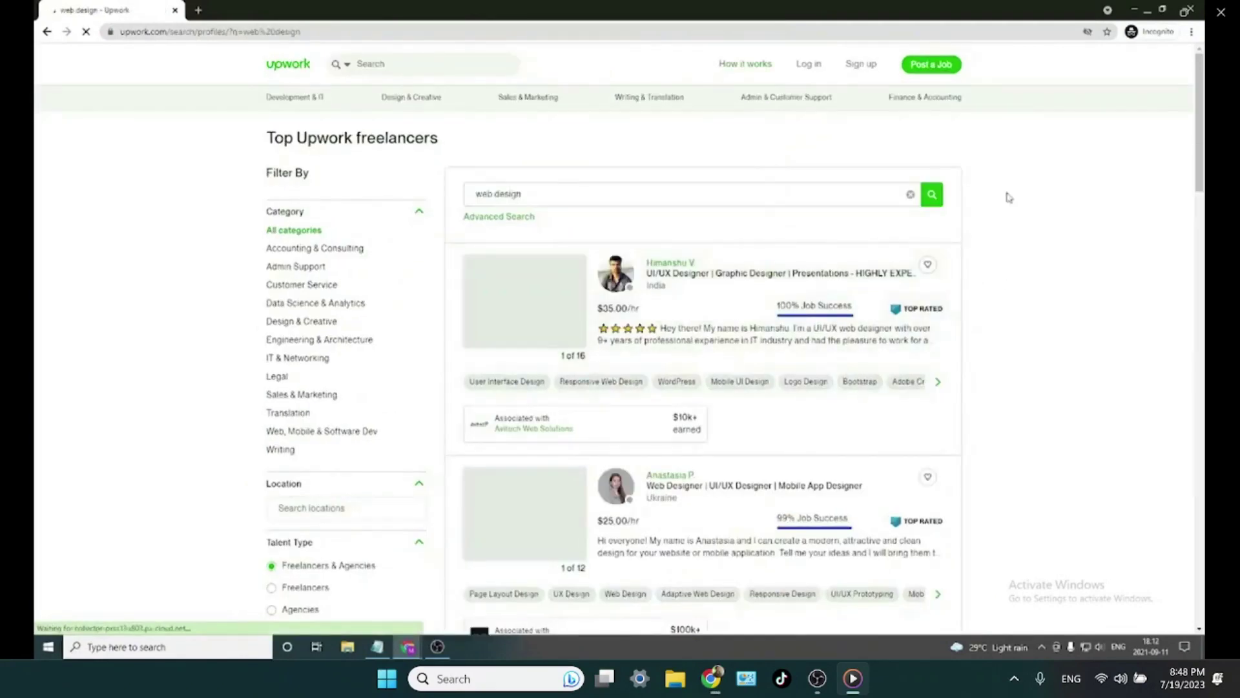
- Browse the web design freelancers' profiles and hourly rates, then return to the Hourly Rate step
{"action": "scroll", "coordinate": [558, 226], "scroll_direction": "down", "scroll_amount": 1}
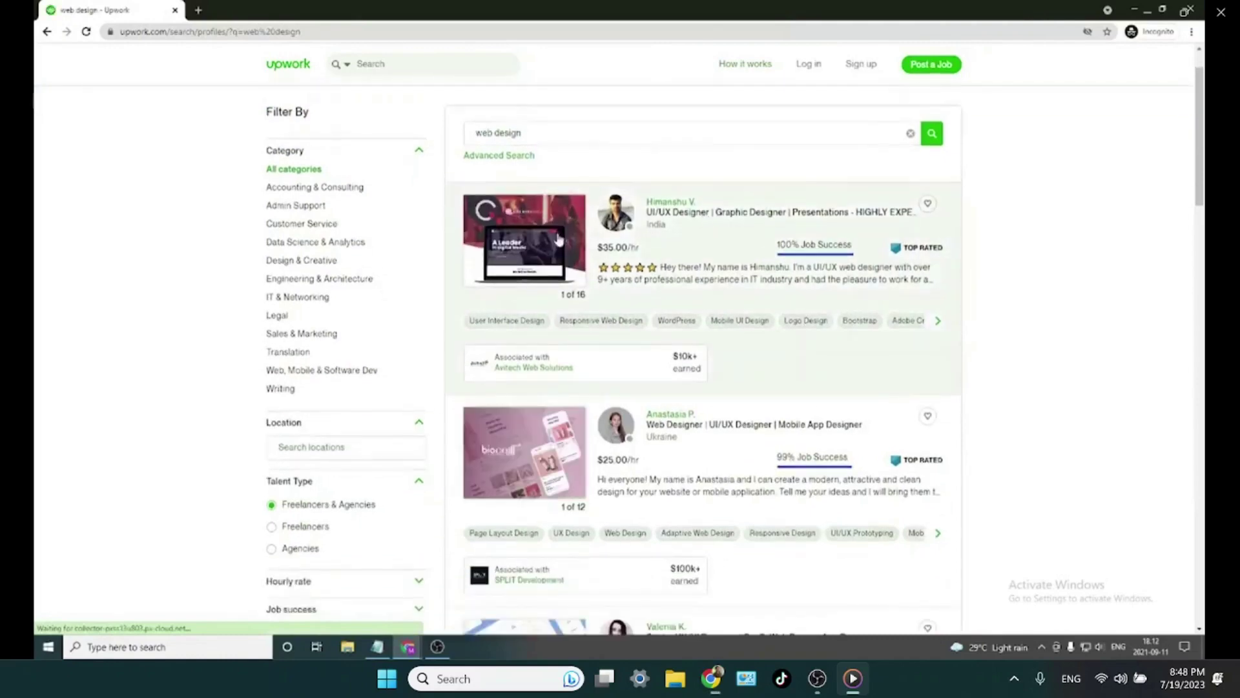
{"action": "double_click", "coordinate": [617, 248]}
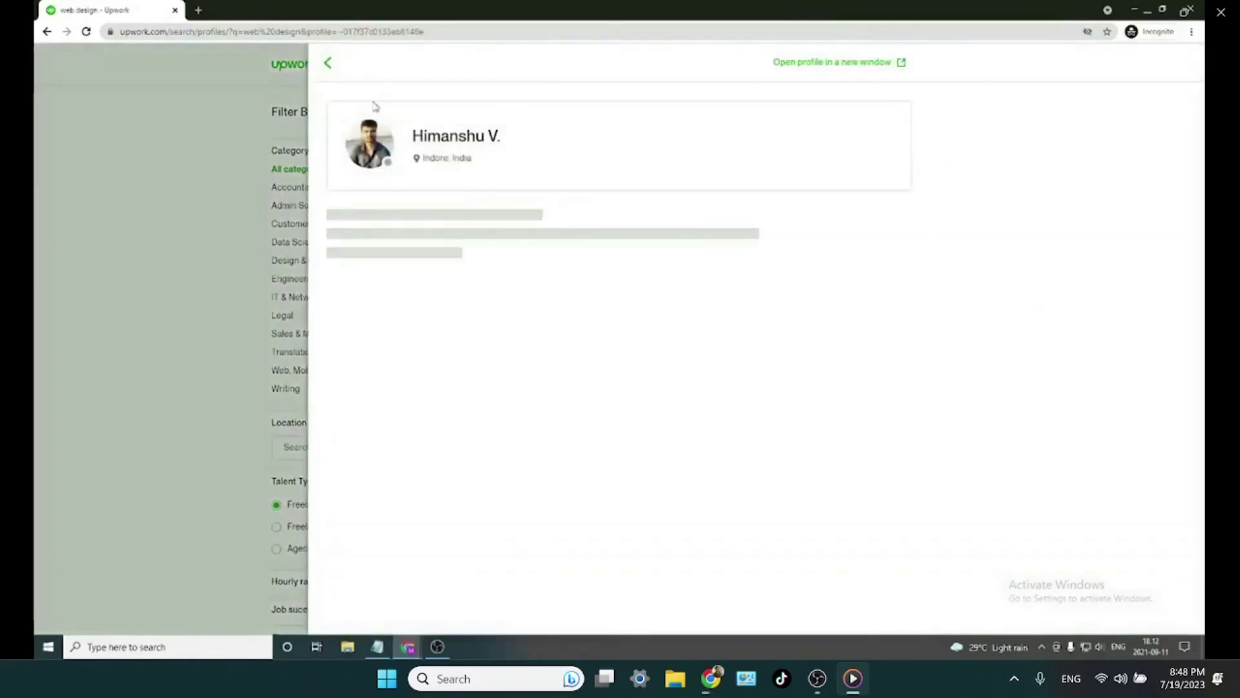
{"action": "left_click", "coordinate": [330, 67]}
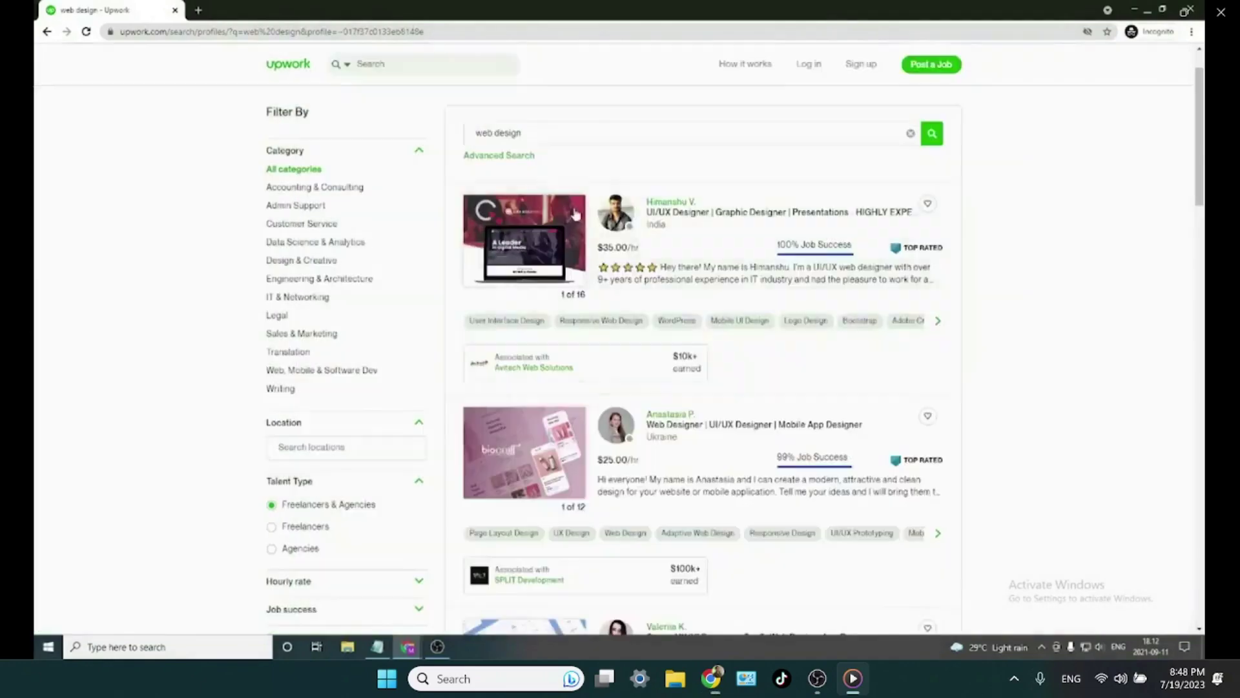
{"action": "scroll", "coordinate": [647, 214], "scroll_direction": "down", "scroll_amount": 2}
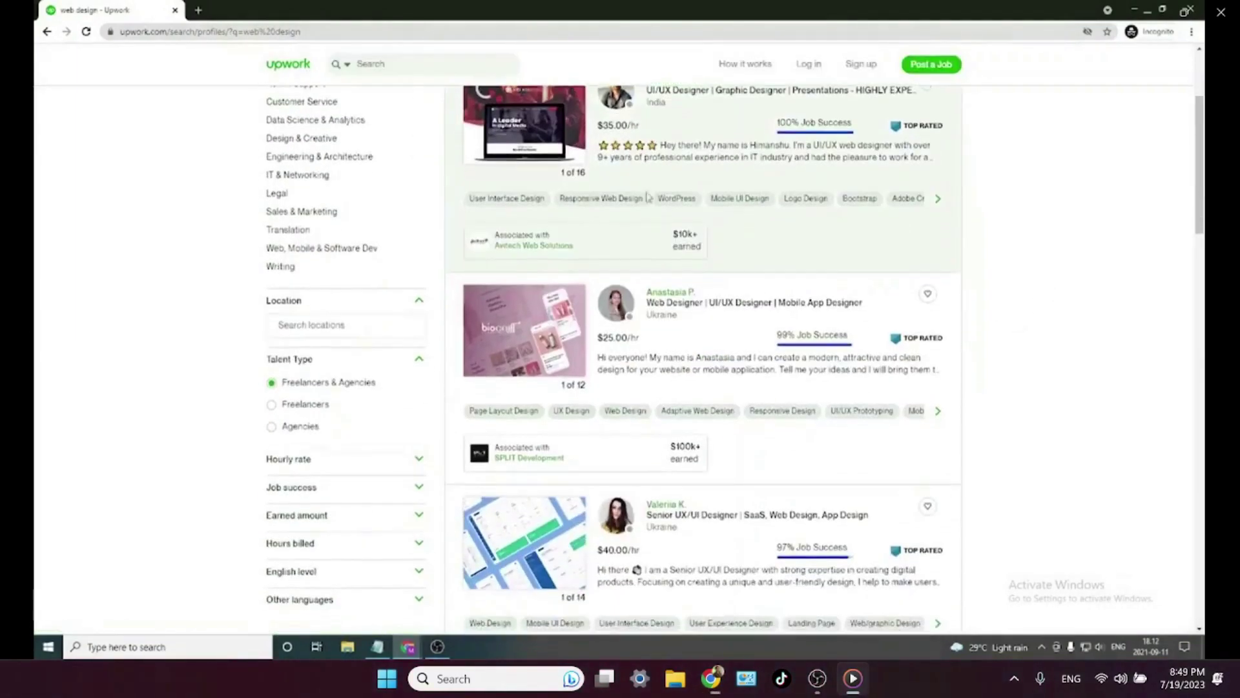
{"action": "scroll", "coordinate": [729, 259], "scroll_direction": "down", "scroll_amount": 1}
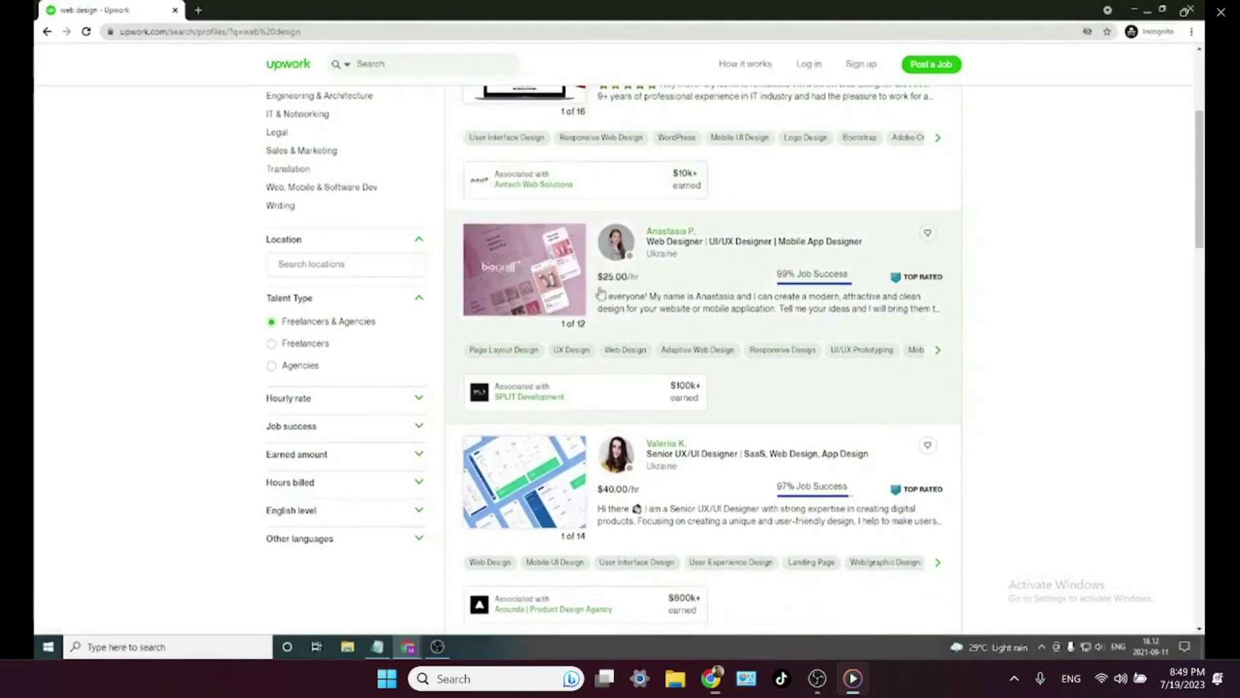
{"action": "scroll", "coordinate": [643, 294], "scroll_direction": "down", "scroll_amount": 2}
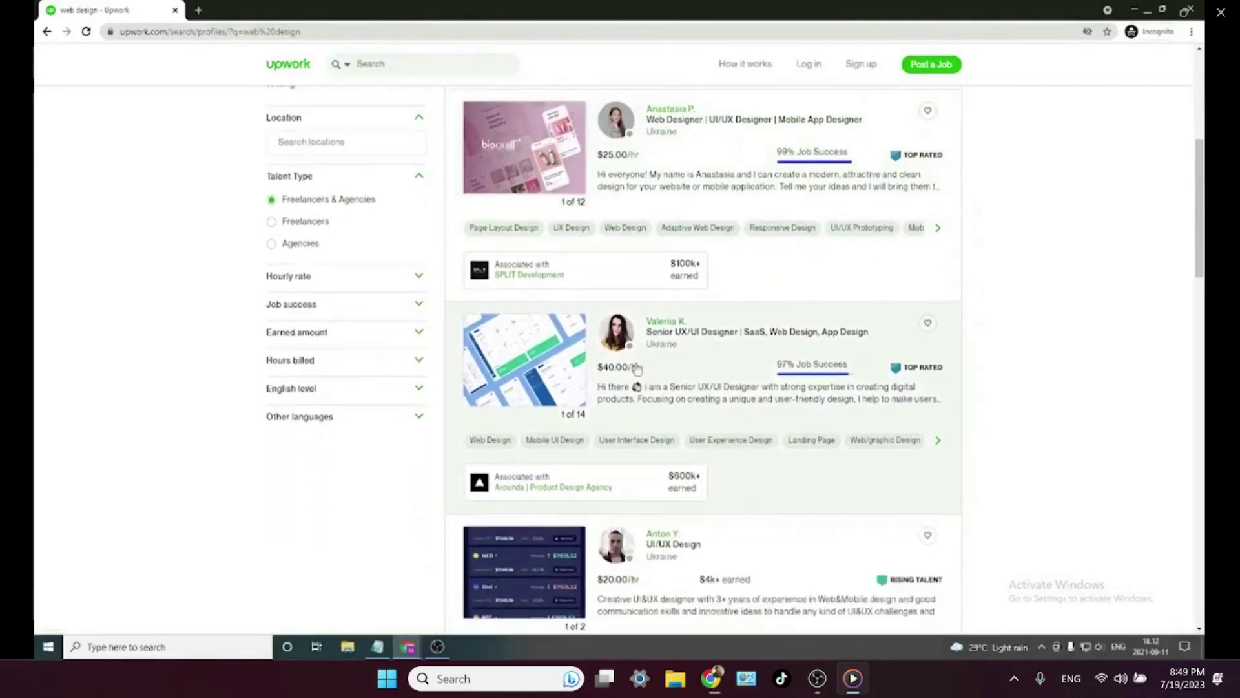
{"action": "scroll", "coordinate": [664, 452], "scroll_direction": "down", "scroll_amount": 3}
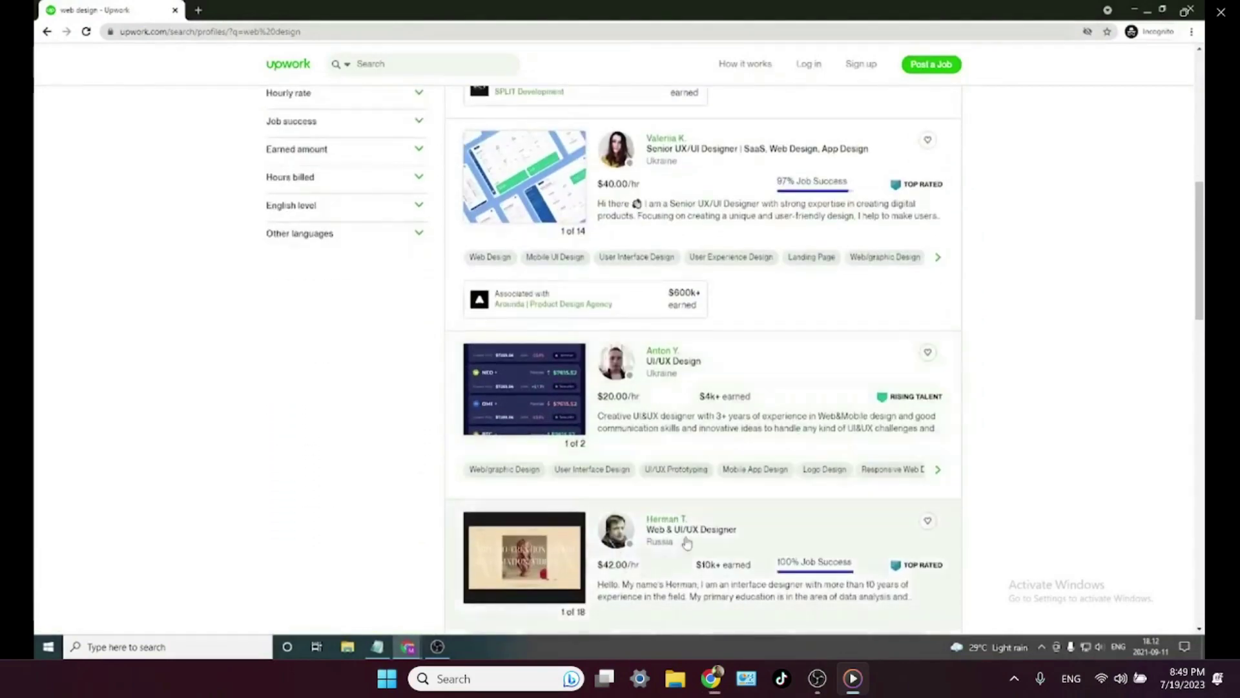
{"action": "scroll", "coordinate": [687, 542], "scroll_direction": "up", "scroll_amount": 6}
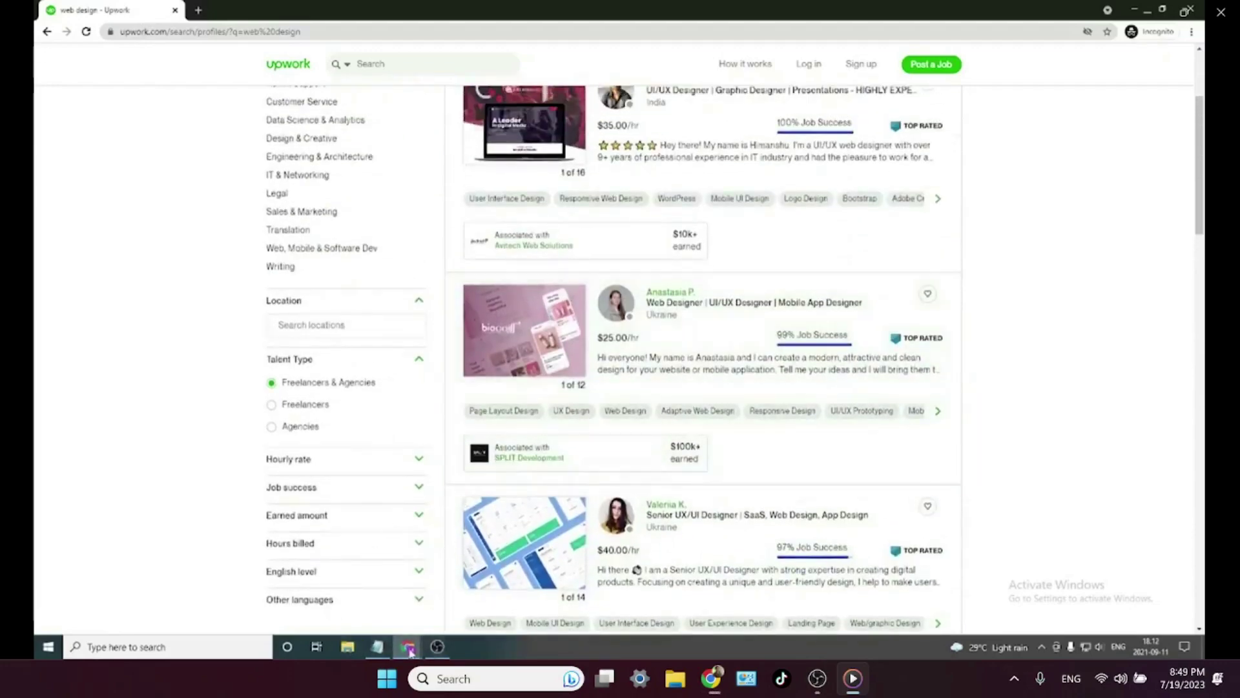
{"action": "mouse_move", "coordinate": [410, 651]}
{"action": "left_click", "coordinate": [339, 595]}
- Enter $15 as the hourly rate
{"action": "left_click", "coordinate": [787, 239]}
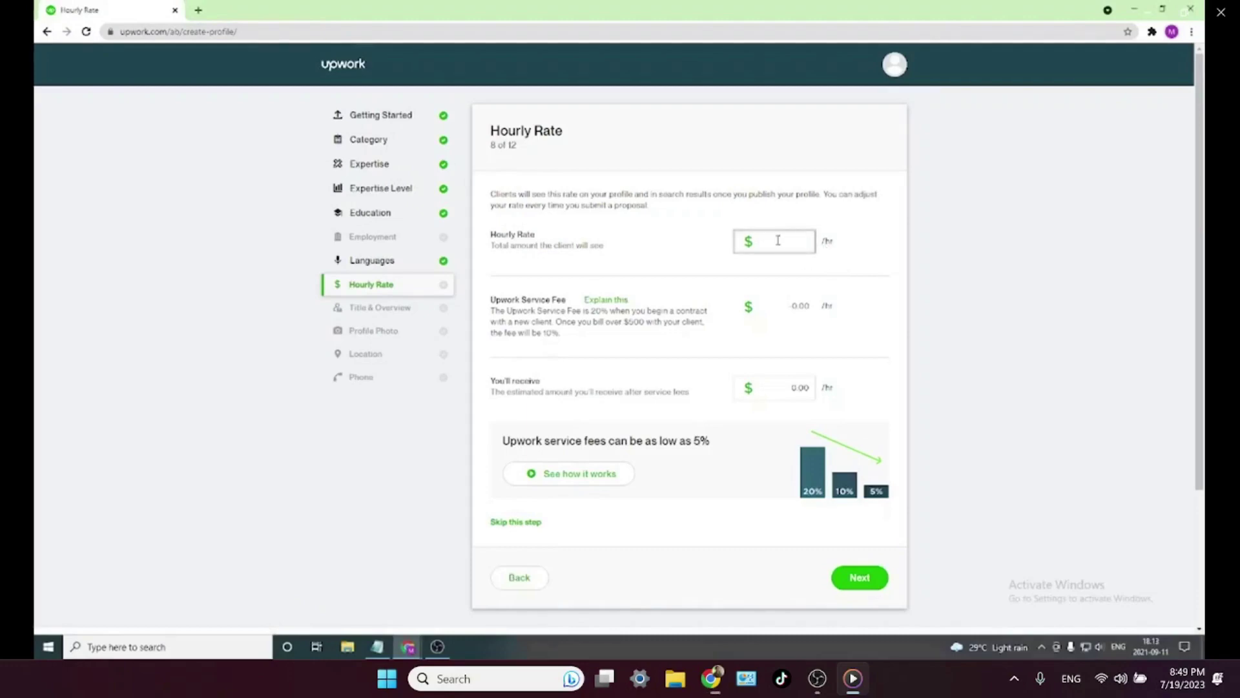
{"action": "type", "text": "12"}
{"action": "key", "text": "BackSpace"}
{"action": "key", "text": "BackSpace"}
{"action": "type", "text": "15"}
{"action": "key", "text": "BackSpace"}
{"action": "type", "text": "5"}
{"action": "key", "text": "BackSpace"}
{"action": "key", "text": "BackSpace"}
{"action": "type", "text": "2"}
{"action": "key", "text": "BackSpace"}
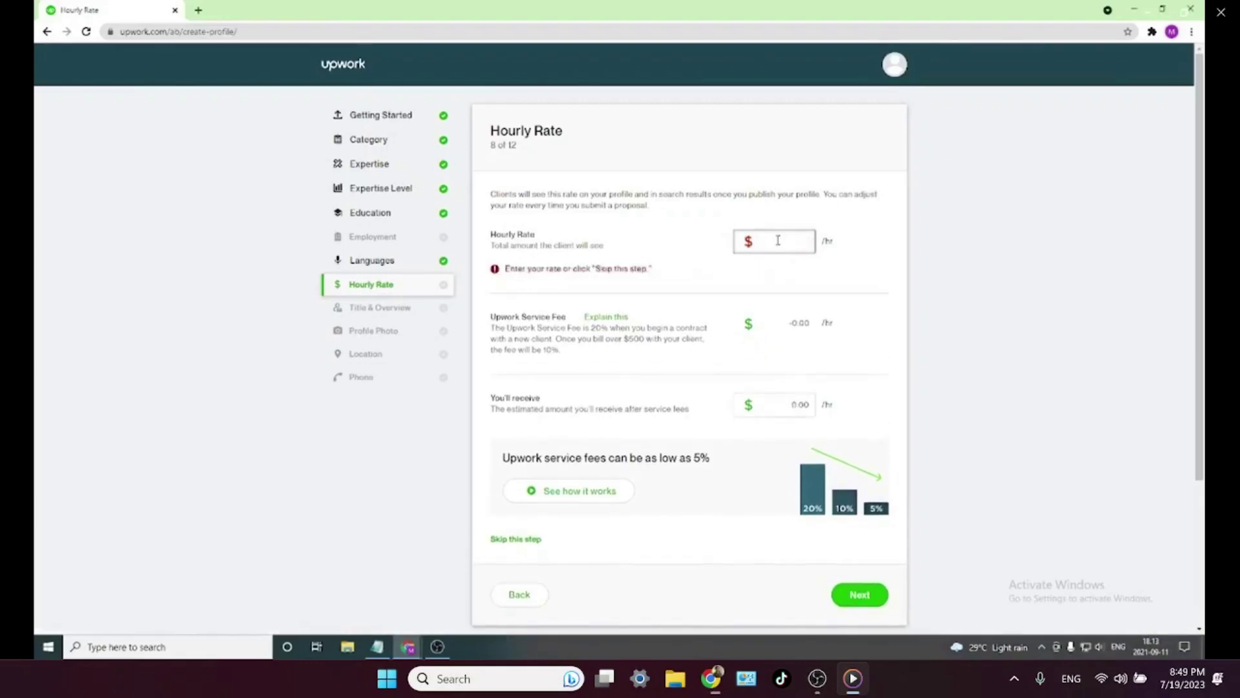
{"action": "type", "text": "15"}
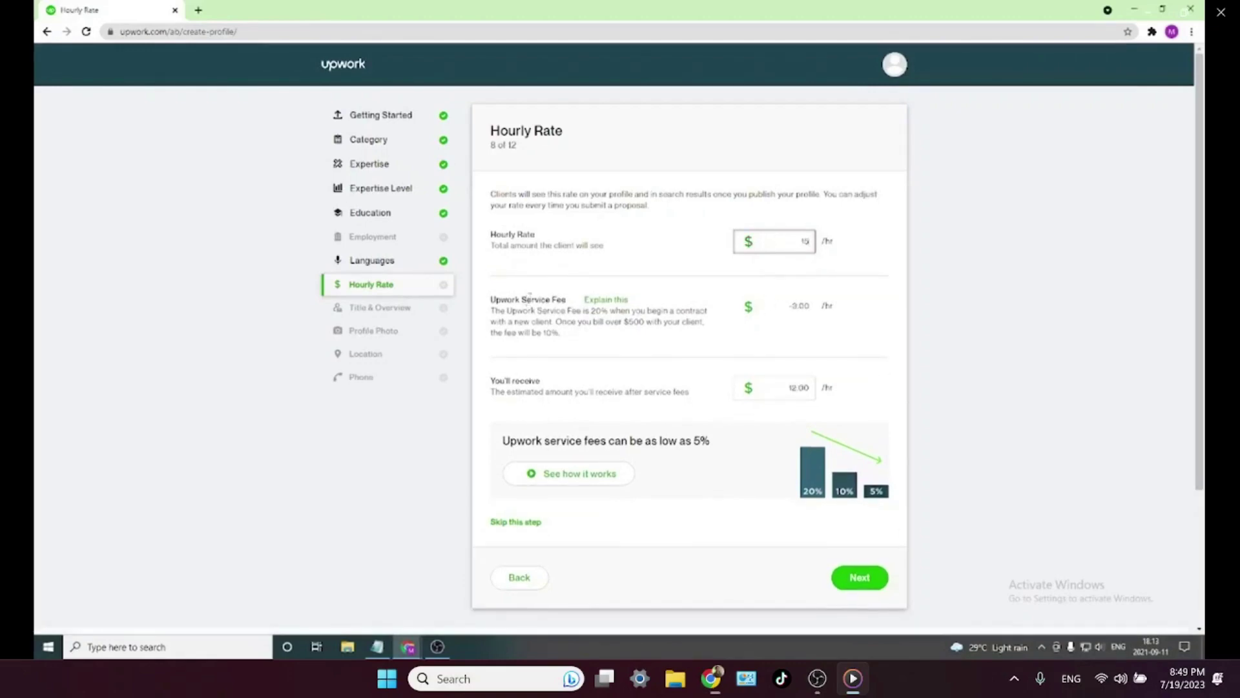
- Check the service fee and the 12.00 take-home amount, then submit the rate
{"action": "left_click_drag", "start_coordinate": [790, 305], "coordinate": [815, 312]}
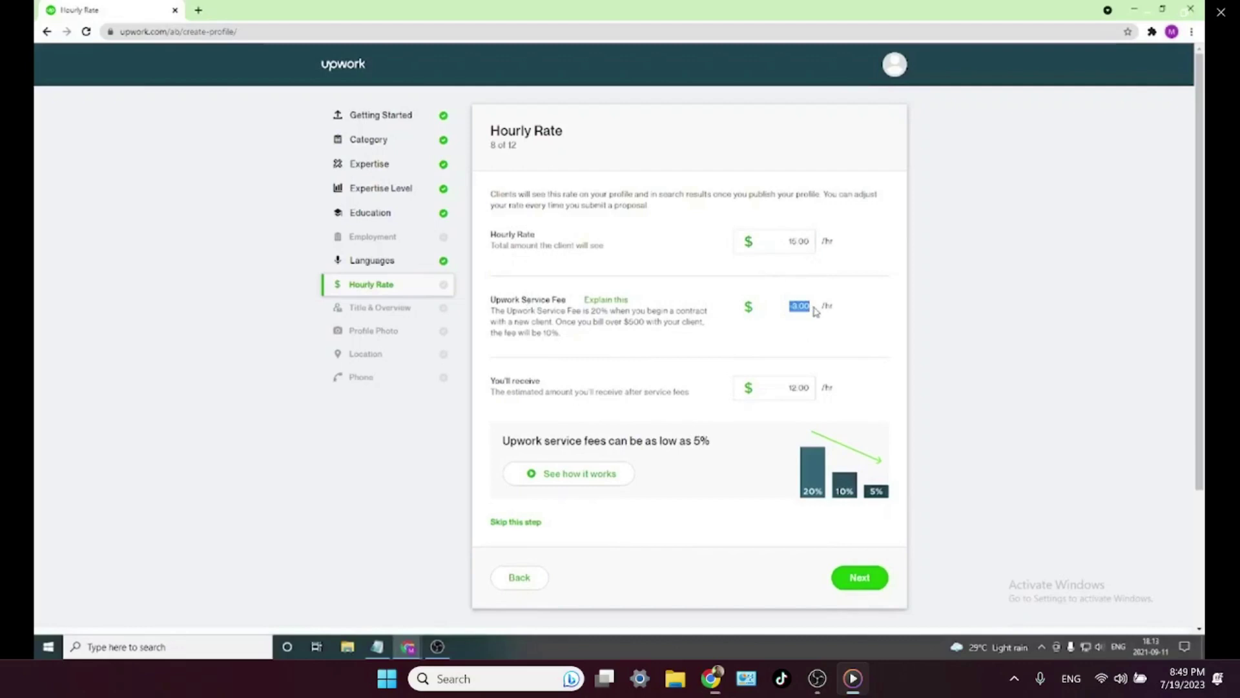
{"action": "left_click_drag", "start_coordinate": [788, 387], "coordinate": [824, 398]}
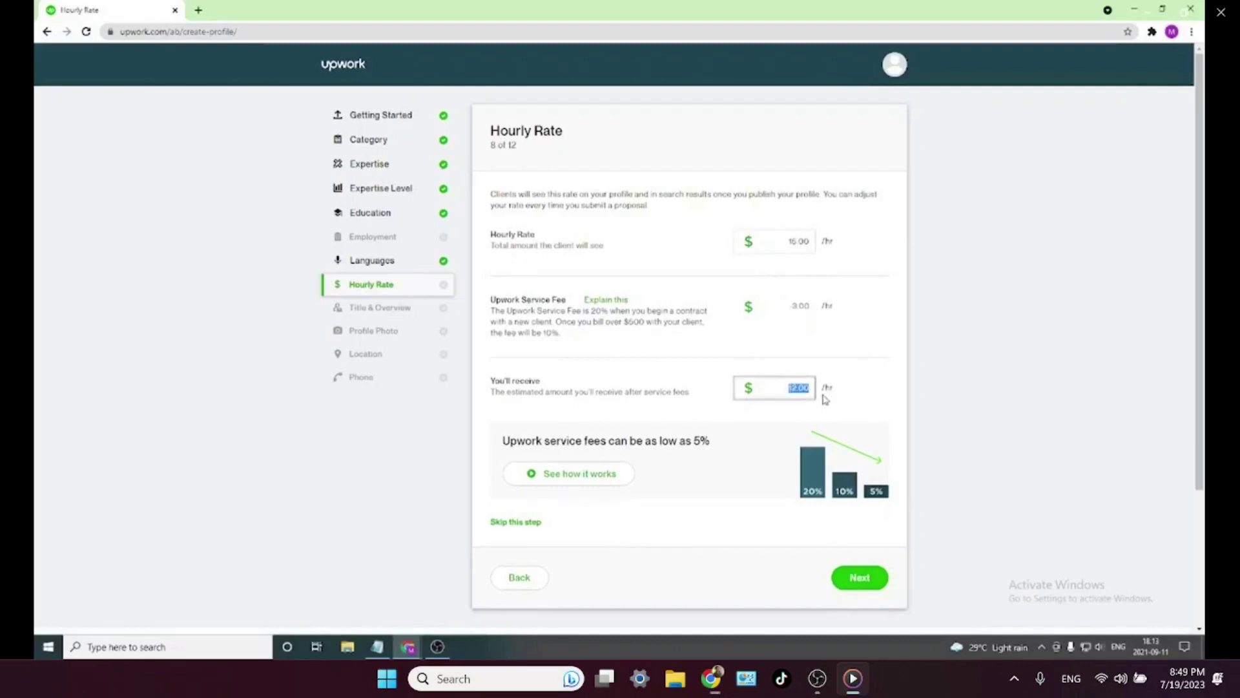
{"action": "left_click_drag", "start_coordinate": [773, 384], "coordinate": [813, 392]}
{"action": "left_click", "coordinate": [861, 576]}
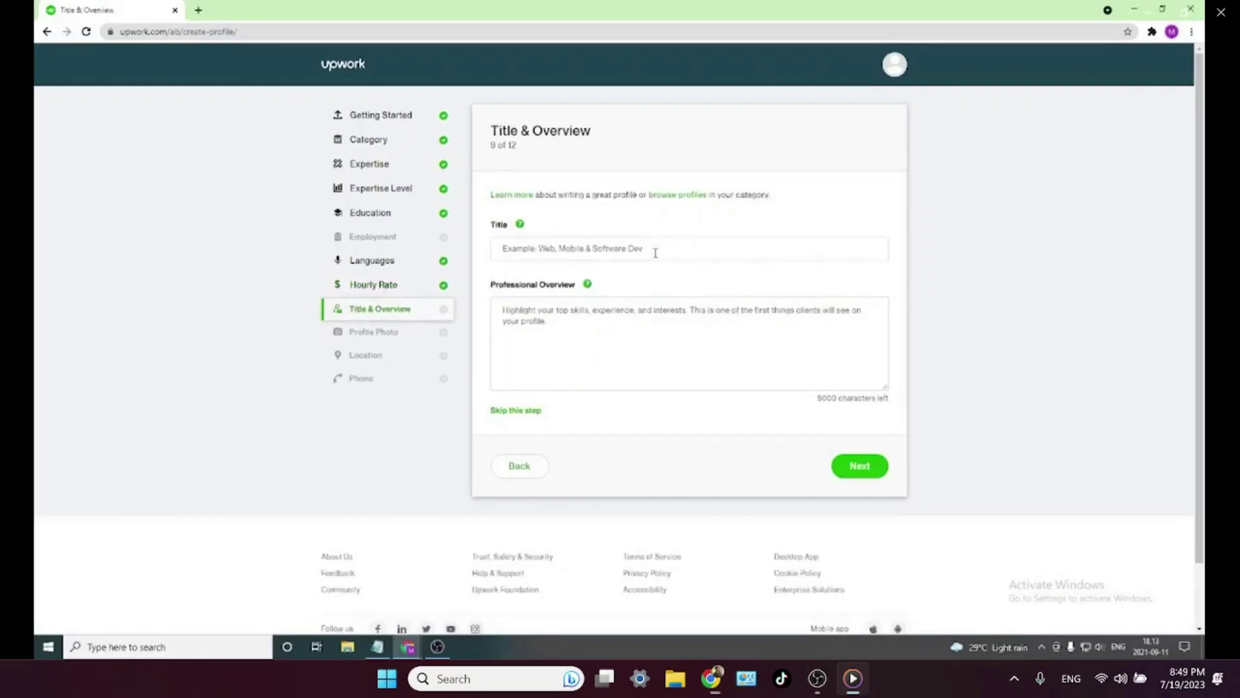
- Paste 'Professional Full Stack Web Developer' from the notes into the Title field
{"action": "left_click", "coordinate": [627, 250]}
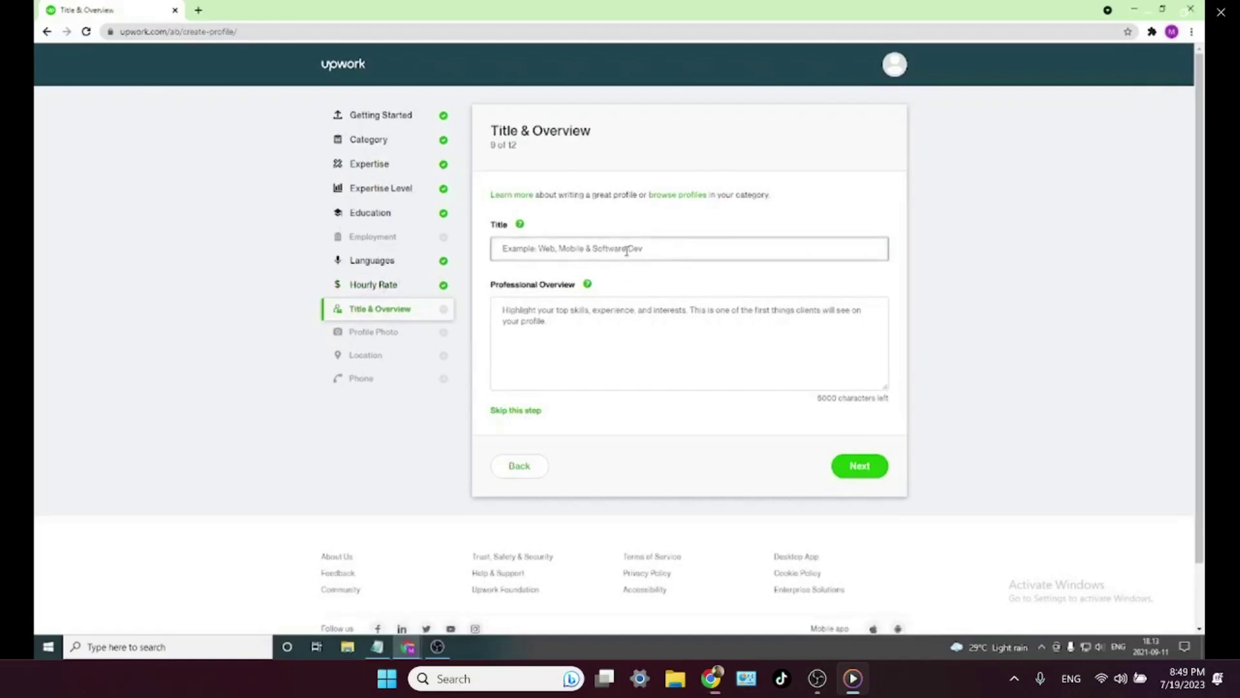
{"action": "left_click", "coordinate": [602, 304]}
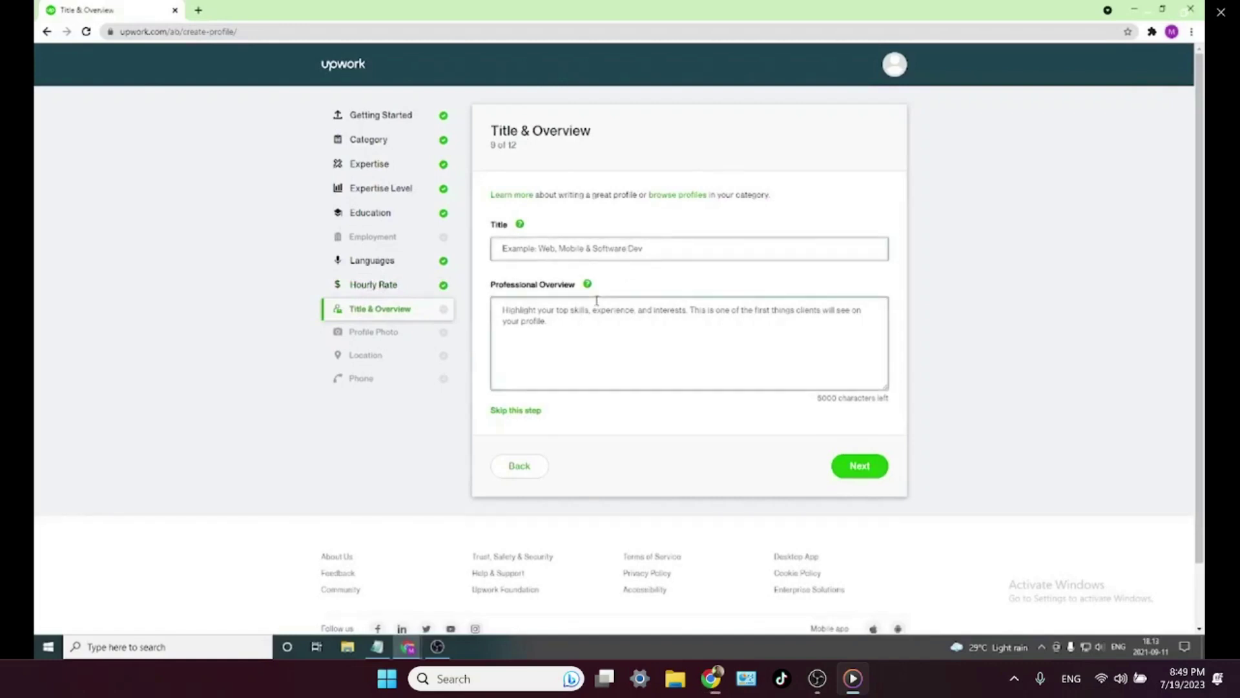
{"action": "left_click", "coordinate": [608, 242]}
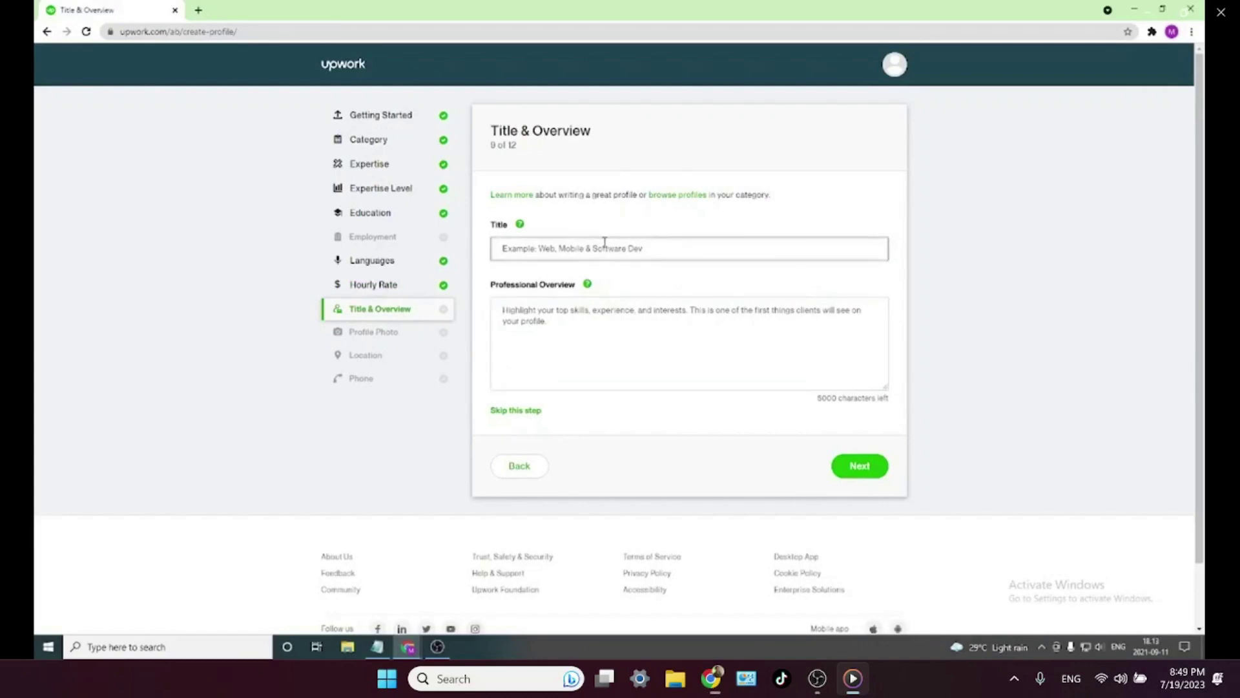
{"action": "left_click", "coordinate": [377, 647]}
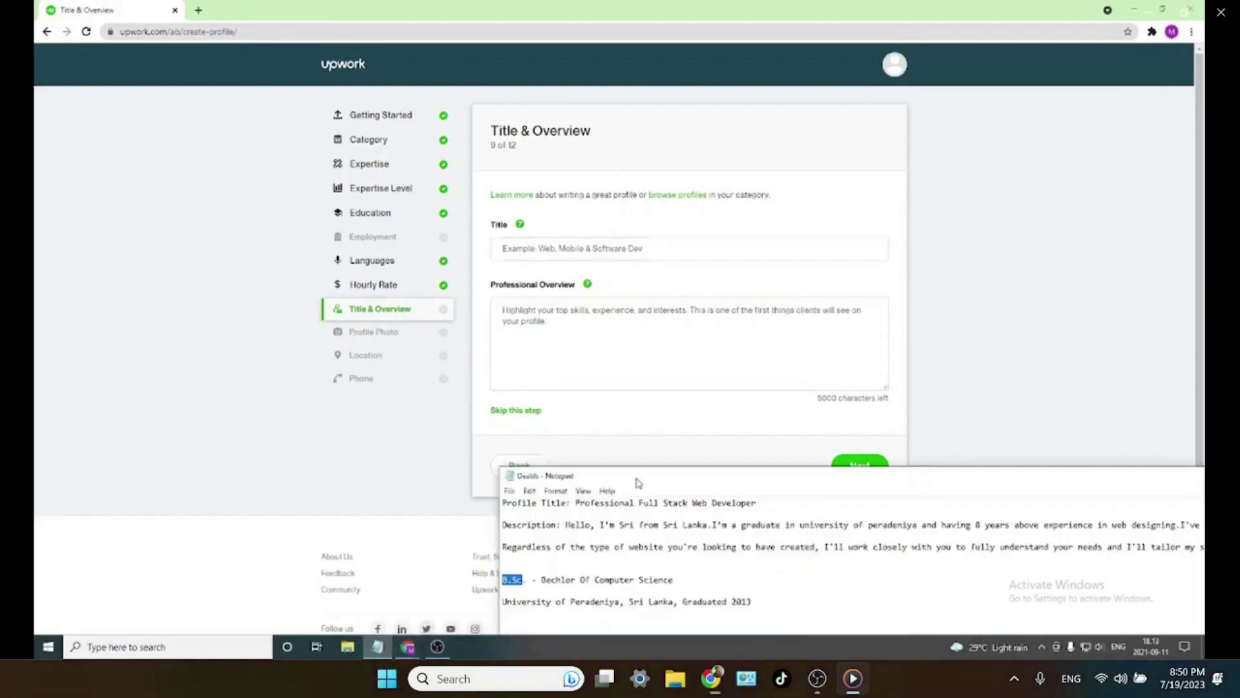
{"action": "left_click_drag", "start_coordinate": [575, 503], "coordinate": [768, 500]}
{"action": "key", "text": "ctrl+c"}
{"action": "left_click", "coordinate": [601, 248]}
{"action": "key", "text": "ctrl+v"}
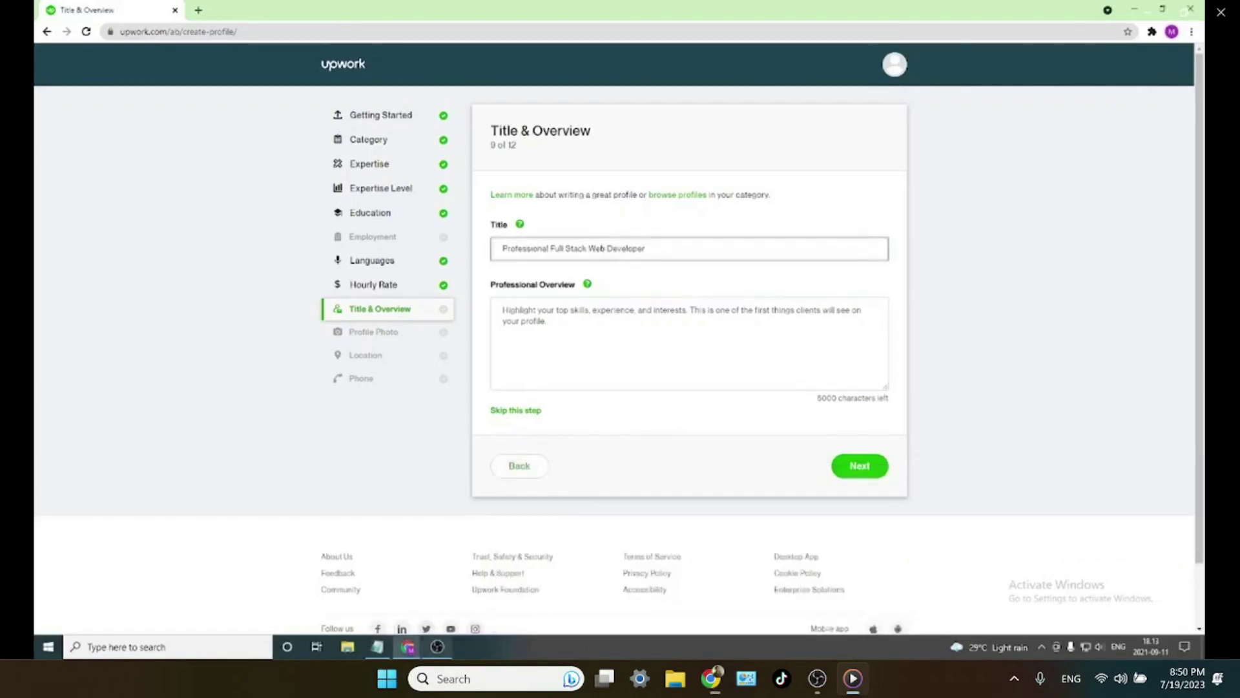
- Replace the name in the notes description and select the description paragraphs
{"action": "left_click", "coordinate": [377, 646]}
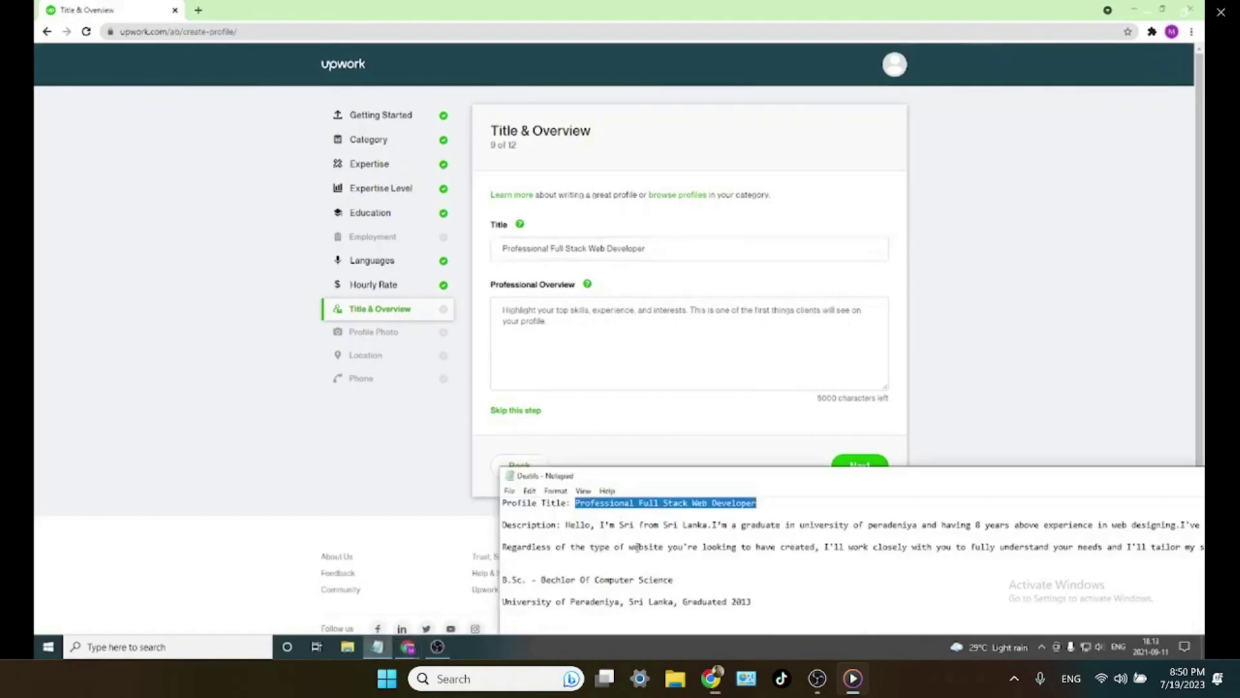
{"action": "left_click", "coordinate": [620, 525]}
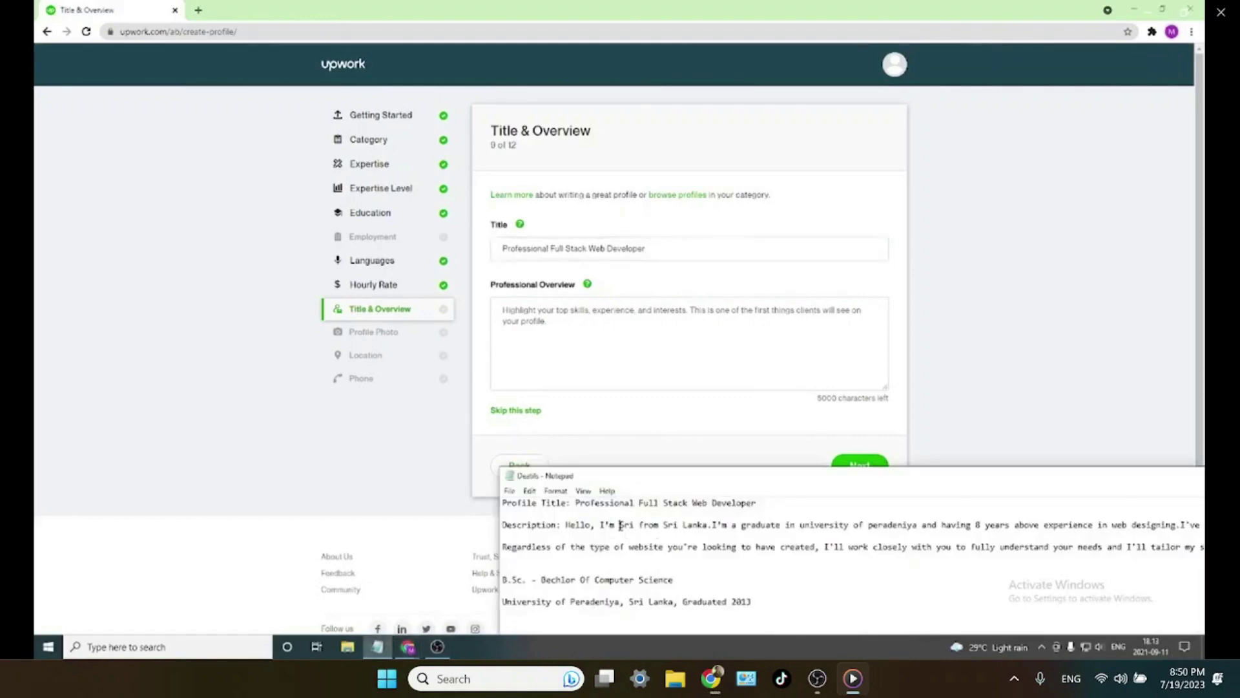
{"action": "left_click_drag", "start_coordinate": [621, 526], "coordinate": [635, 526]}
{"action": "type", "text": "Mary"}
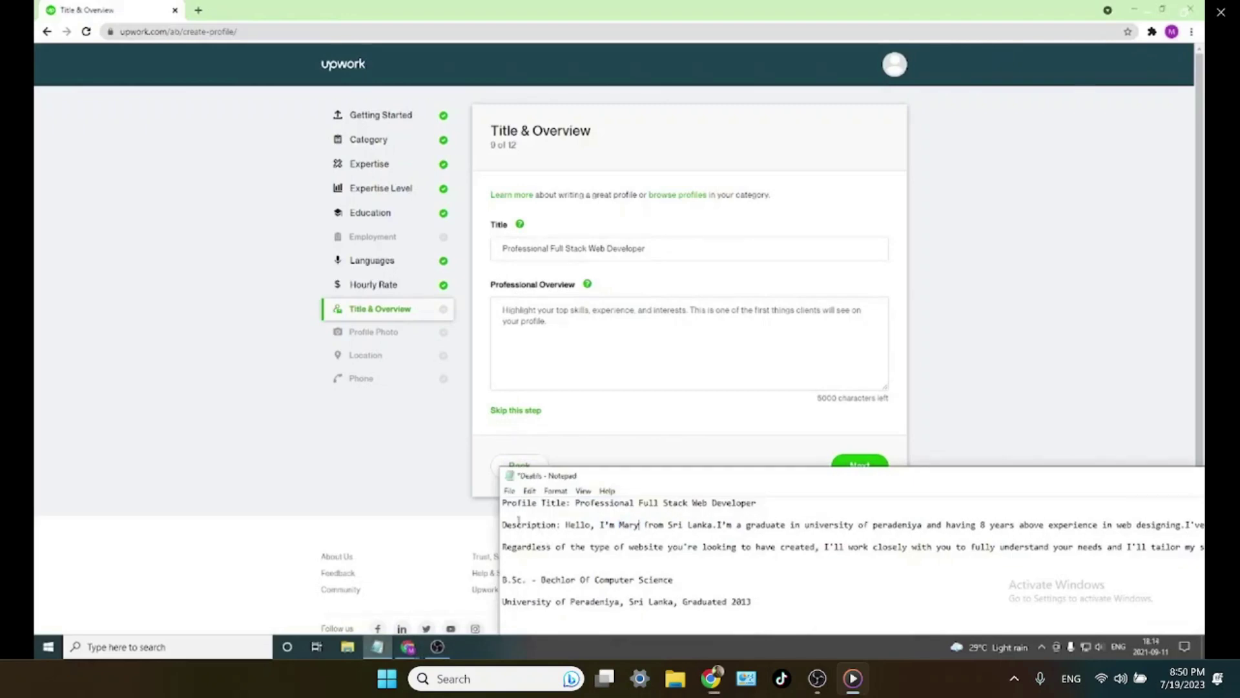
{"action": "left_click_drag", "start_coordinate": [569, 526], "coordinate": [1206, 547]}
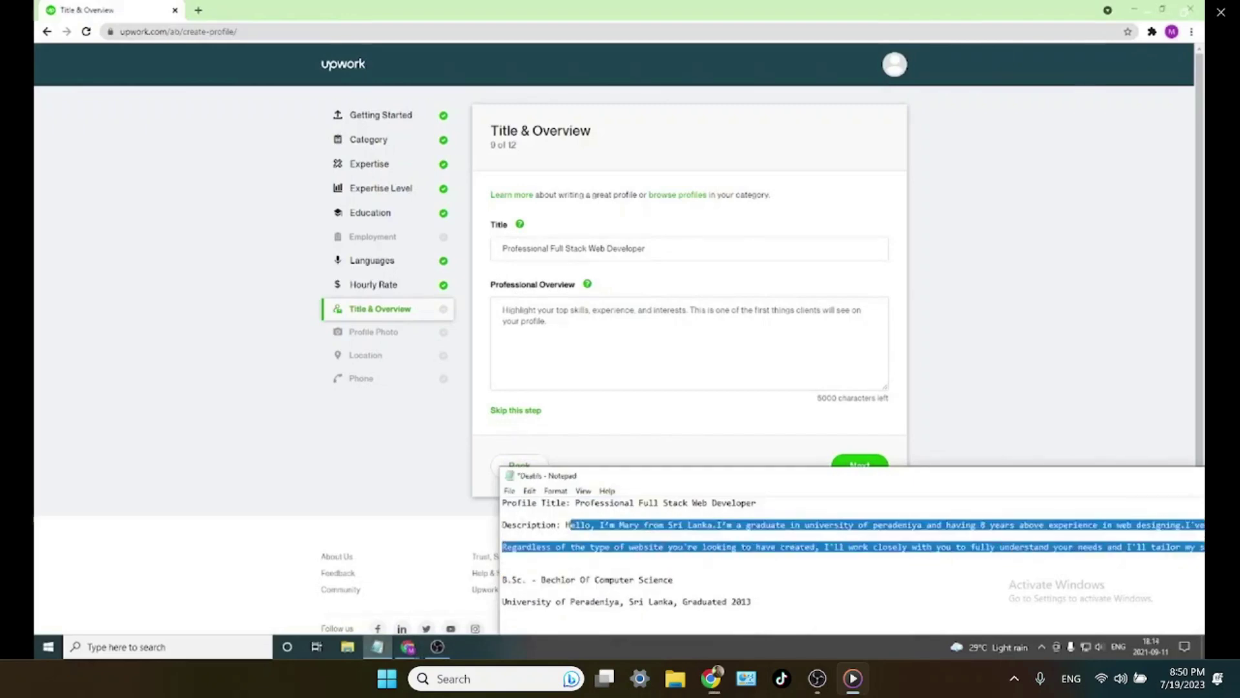
- Paste the Notepad self-description into the Professional Overview and compare it with the notes
{"action": "left_click", "coordinate": [647, 346]}
{"action": "key", "text": "ctrl+v"}
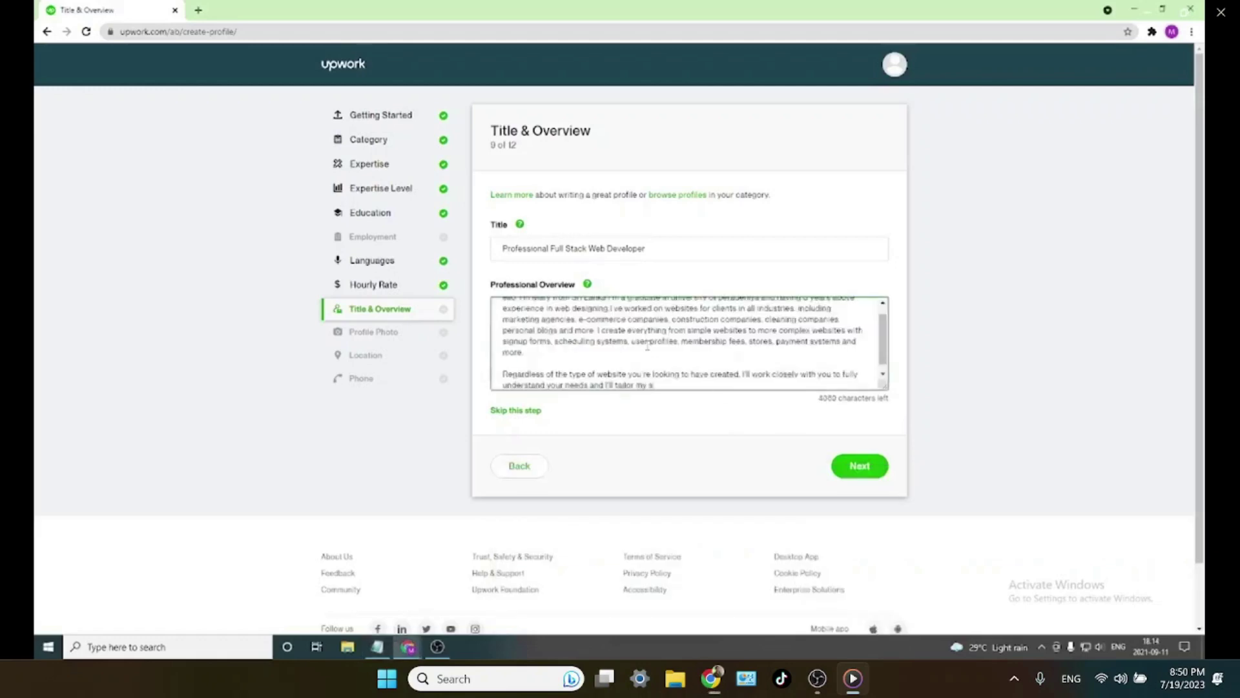
{"action": "left_click", "coordinate": [377, 647]}
{"action": "double_click", "coordinate": [917, 477]}
{"action": "left_click_drag", "start_coordinate": [838, 77], "coordinate": [739, 77]}
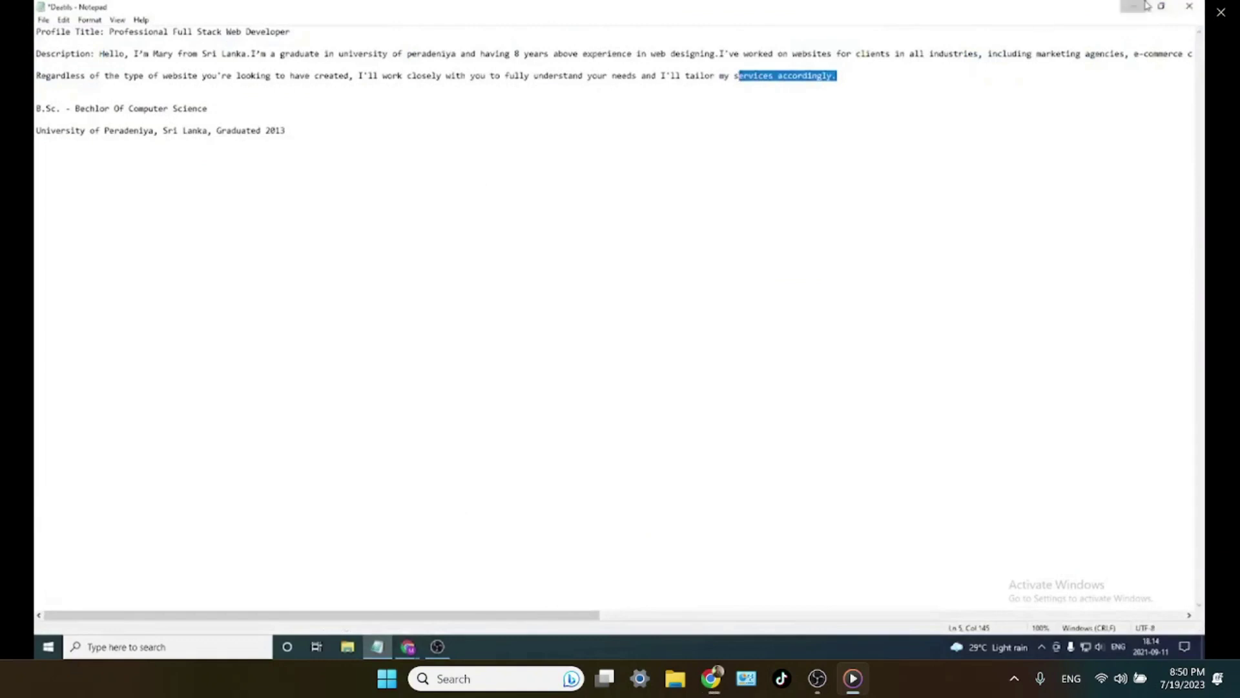
{"action": "left_click", "coordinate": [1135, 6]}
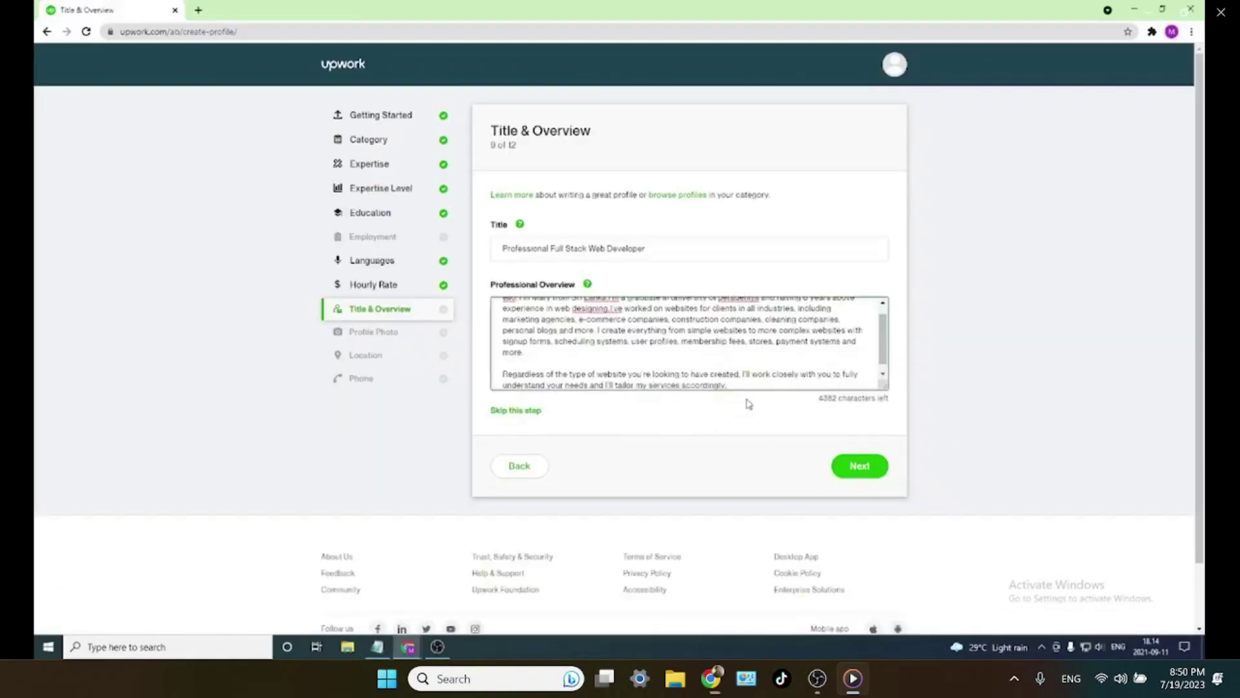
- Fix the overview: capital H in Hello, period after Sri Lanka, capitalize Peradeniya and Designing
{"action": "scroll", "coordinate": [733, 313], "scroll_direction": "up", "scroll_amount": 1}
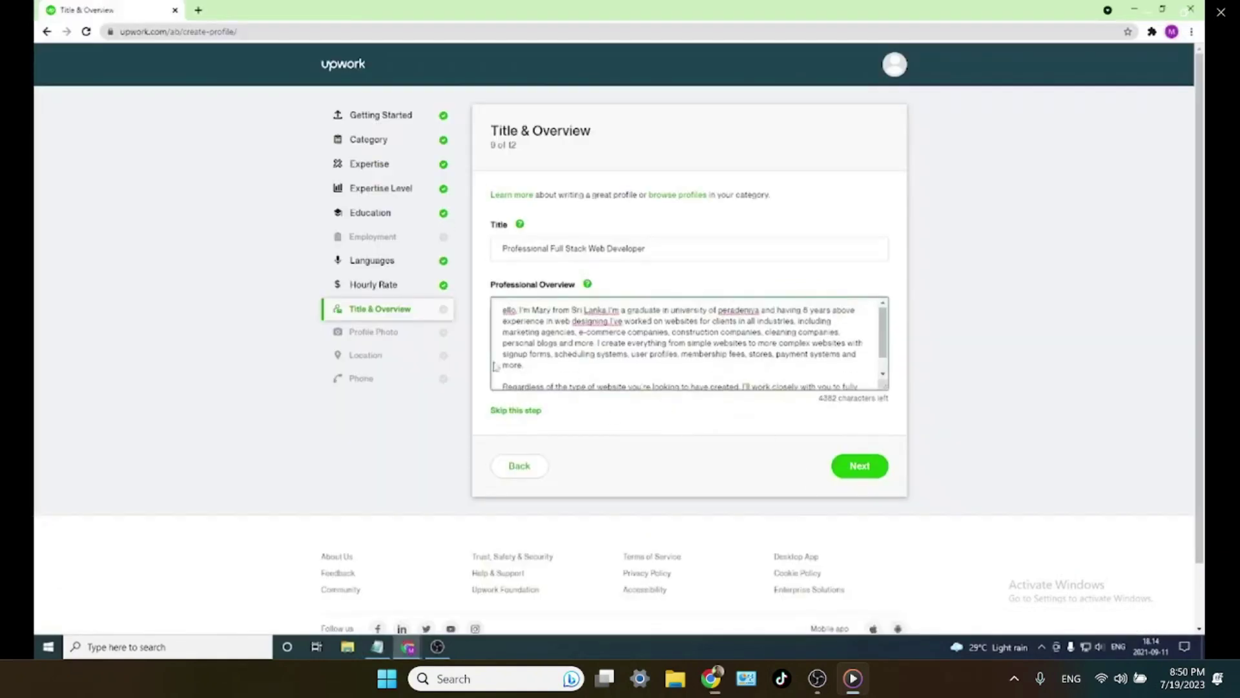
{"action": "type", "text": "H"}
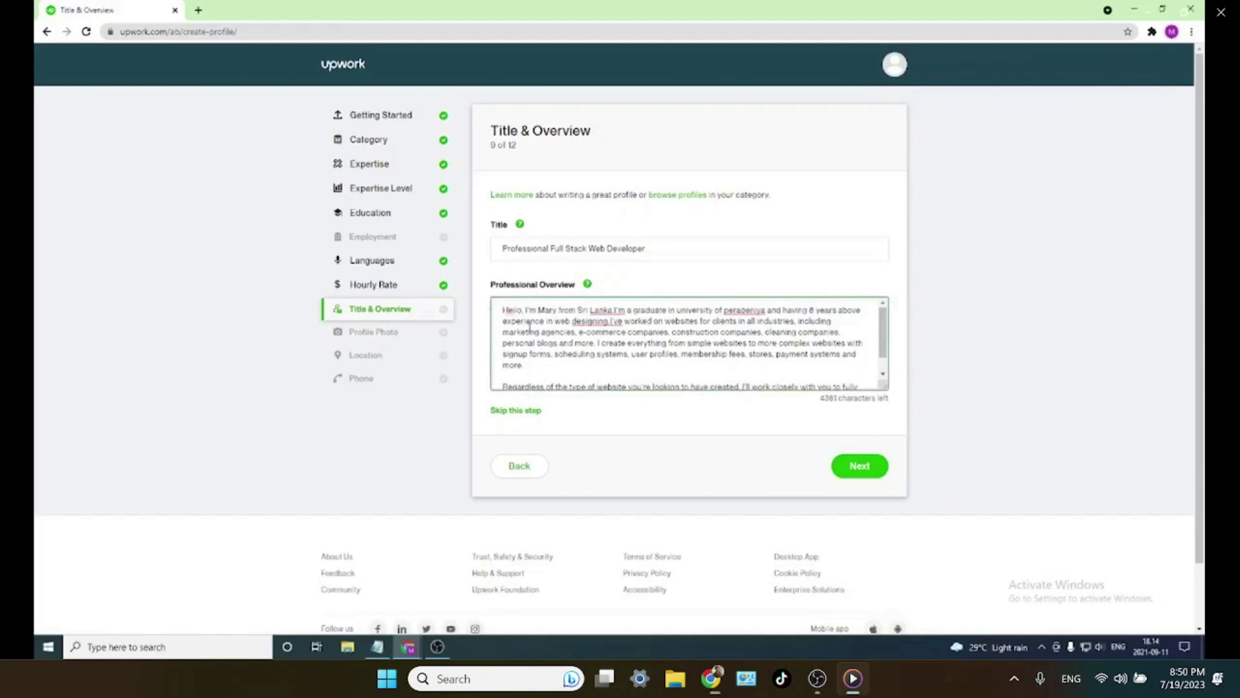
{"action": "left_click", "coordinate": [615, 310]}
{"action": "type", "text": "."}
{"action": "left_click", "coordinate": [733, 310]}
{"action": "key", "text": "BackSpace"}
{"action": "type", "text": "P"}
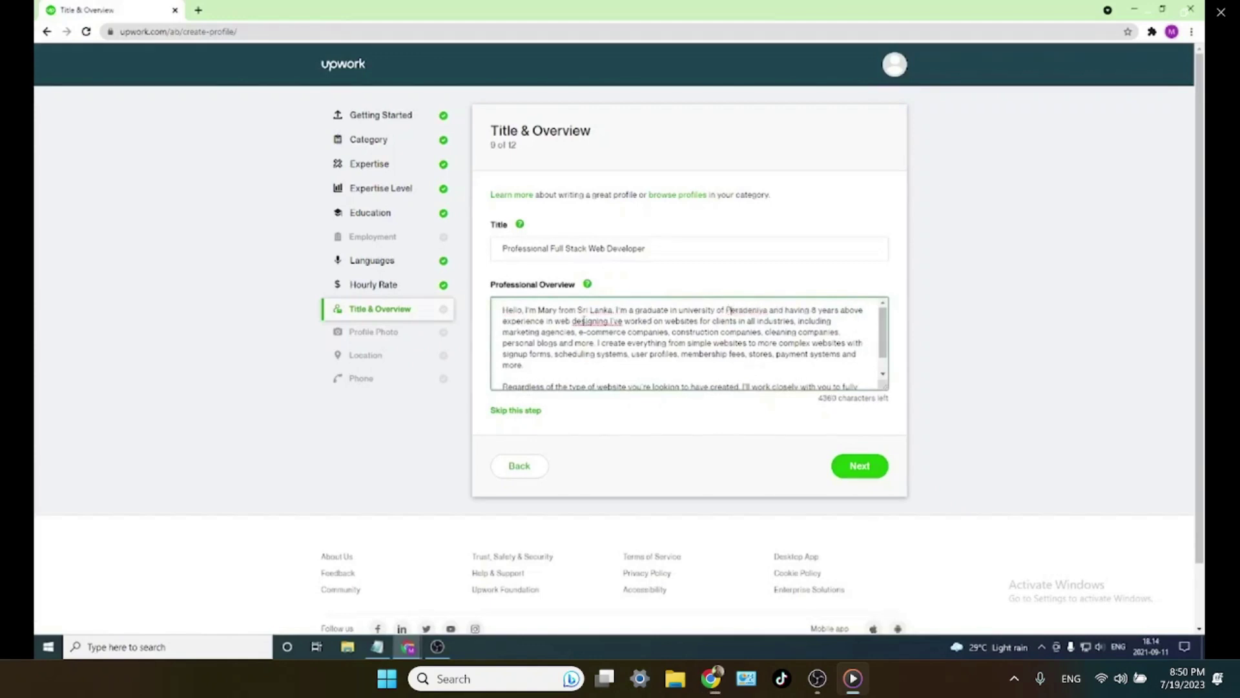
{"action": "left_click", "coordinate": [581, 321]}
{"action": "key", "text": "BackSpace"}
{"action": "type", "text": "D"}
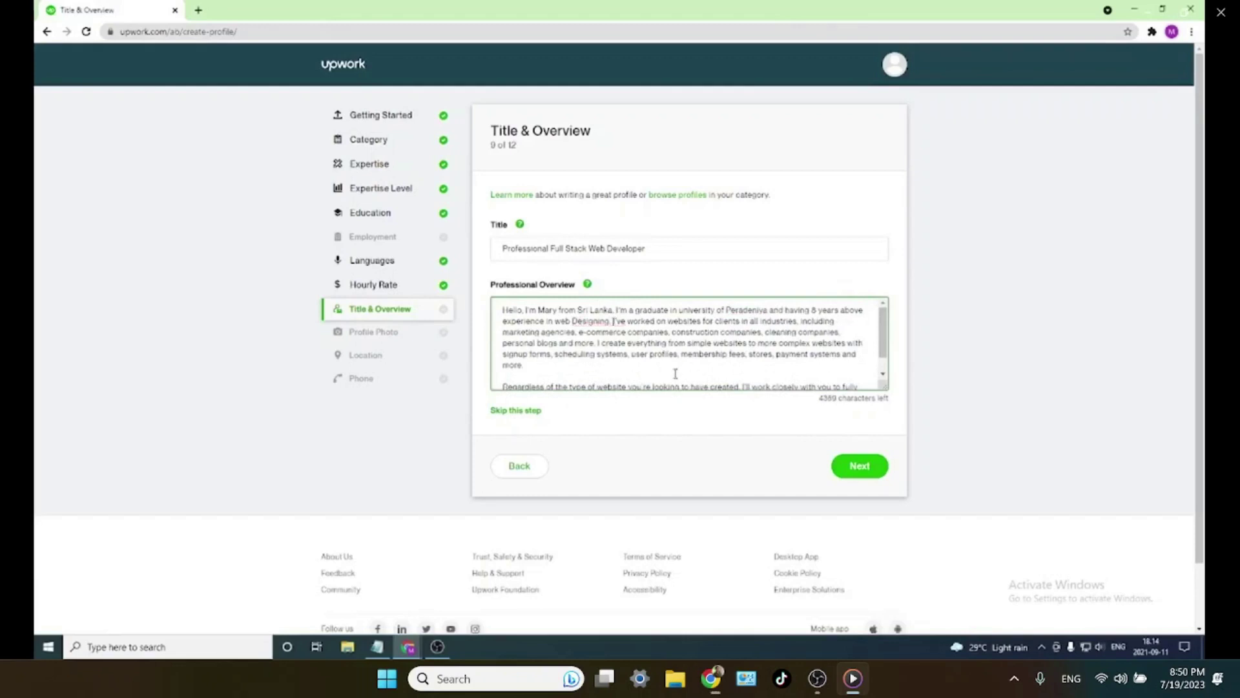
{"action": "scroll", "coordinate": [675, 374], "scroll_direction": "down", "scroll_amount": 1}
{"action": "scroll", "coordinate": [646, 362], "scroll_direction": "up", "scroll_amount": 1}
- Review the title and overview text, with 4359 characters left
{"action": "left_click", "coordinate": [592, 366]}
{"action": "left_click_drag", "start_coordinate": [648, 249], "coordinate": [395, 256]}
{"action": "left_click", "coordinate": [766, 321]}
{"action": "left_click_drag", "start_coordinate": [501, 308], "coordinate": [530, 354]}
{"action": "left_click", "coordinate": [688, 252]}
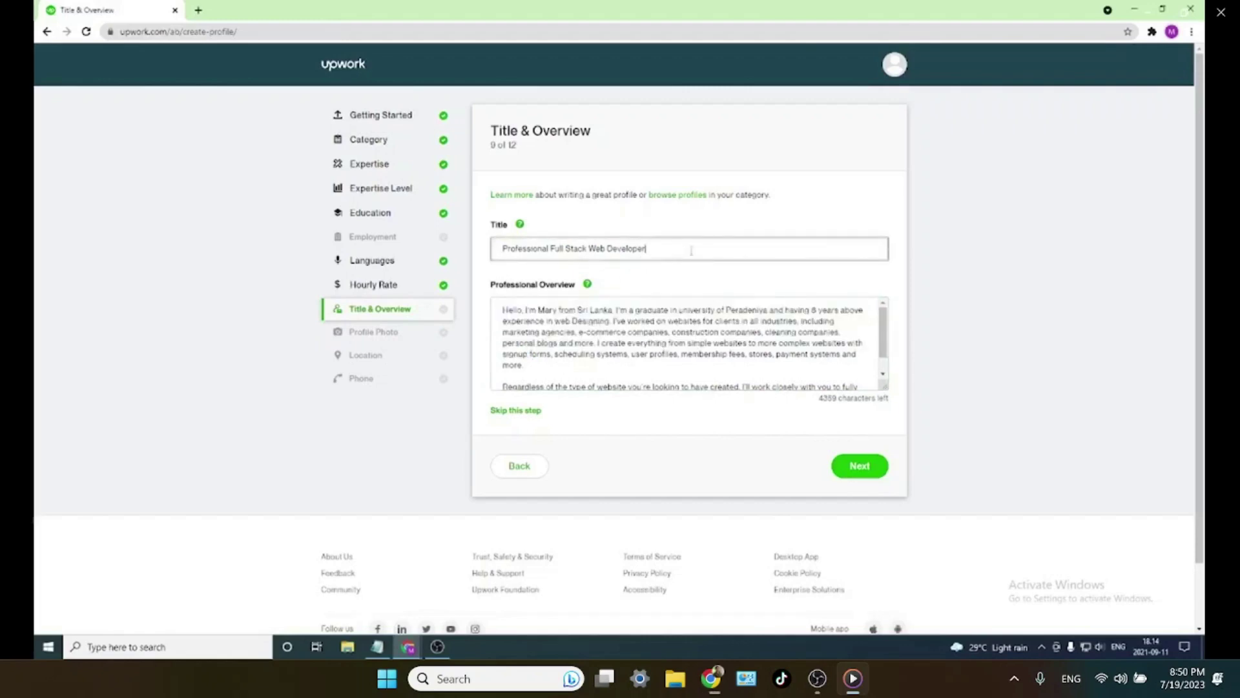
{"action": "left_click_drag", "start_coordinate": [646, 248], "coordinate": [494, 245]}
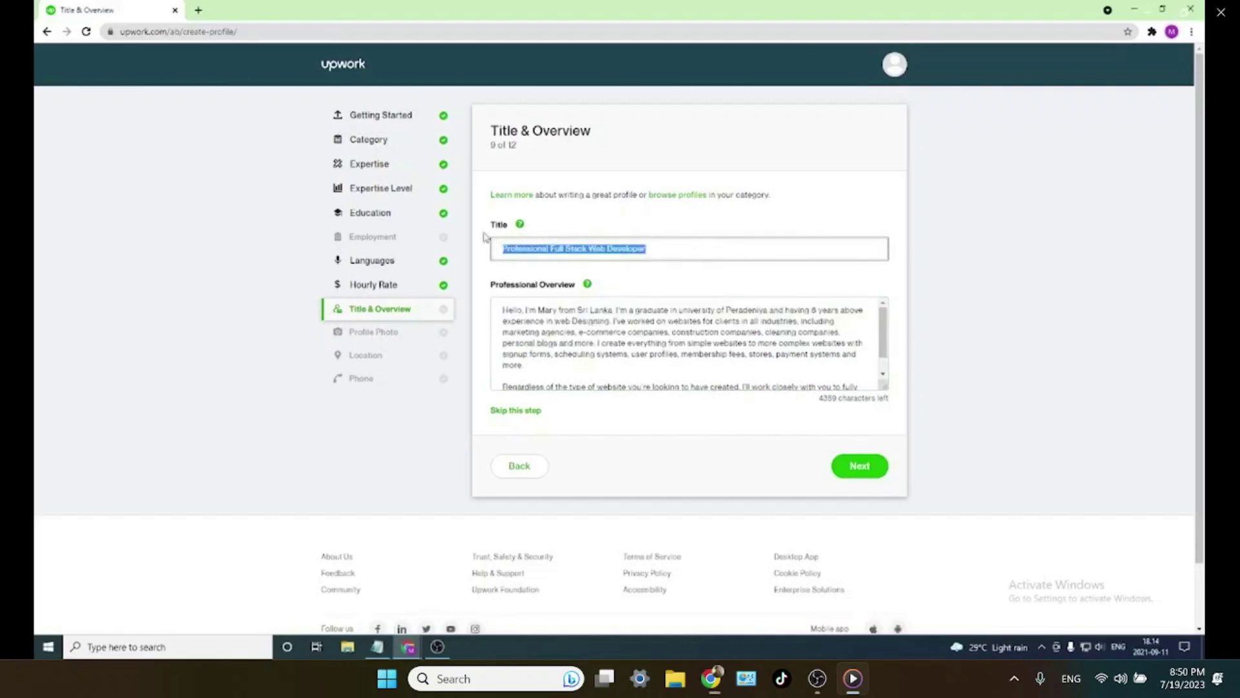
{"action": "left_click_drag", "start_coordinate": [575, 288], "coordinate": [470, 287]}
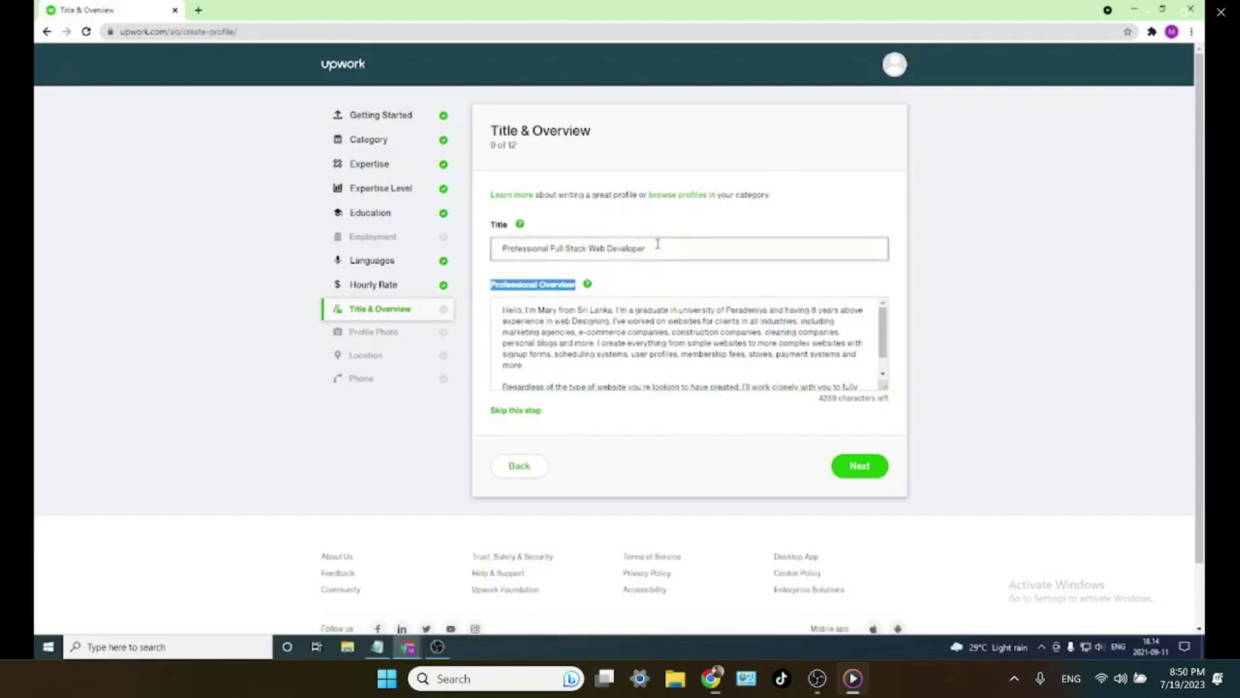
{"action": "left_click_drag", "start_coordinate": [651, 248], "coordinate": [494, 244]}
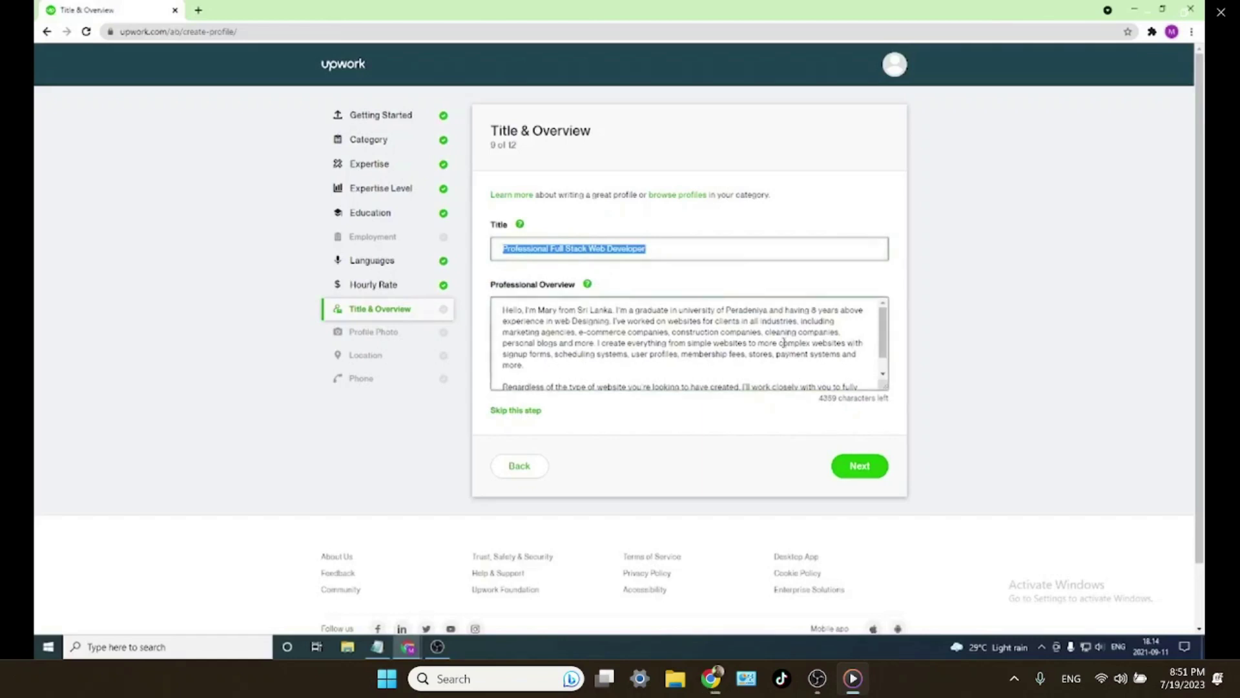
{"action": "scroll", "coordinate": [685, 342], "scroll_direction": "down", "scroll_amount": 1}
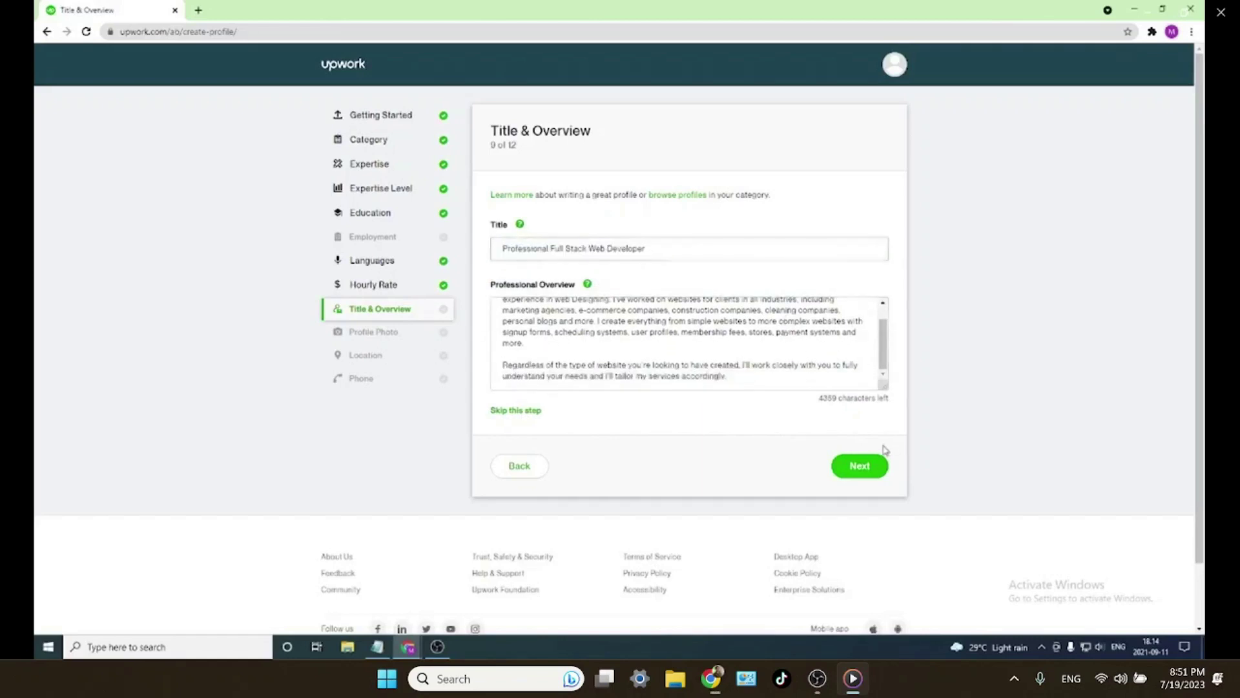
- Save the title and overview, skip the profile photo, and open the Country list
{"action": "left_click", "coordinate": [866, 465]}
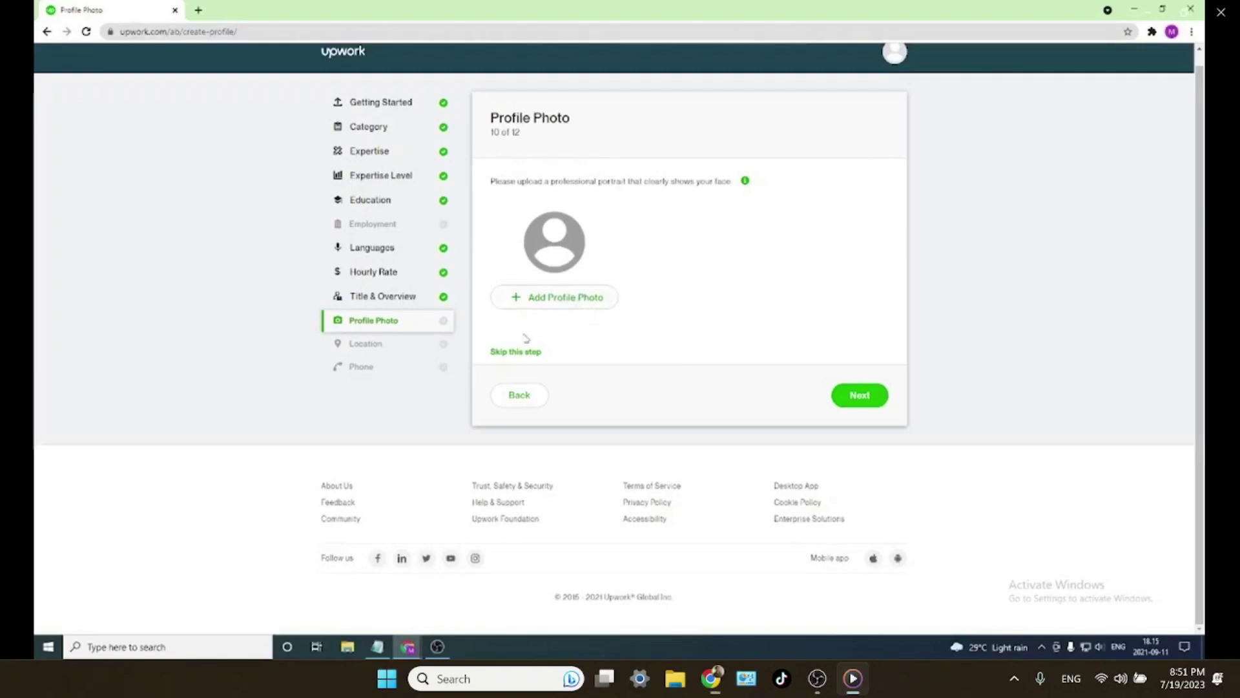
{"action": "left_click", "coordinate": [516, 352]}
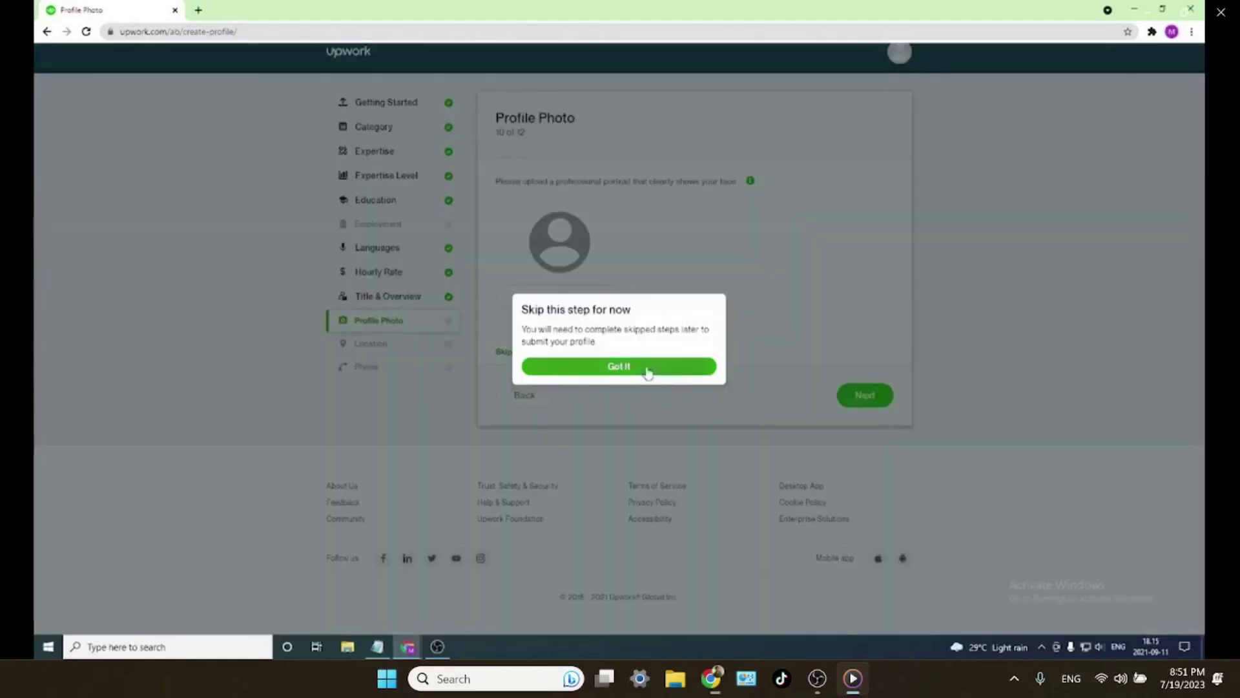
{"action": "left_click", "coordinate": [646, 367]}
{"action": "left_click", "coordinate": [611, 266]}
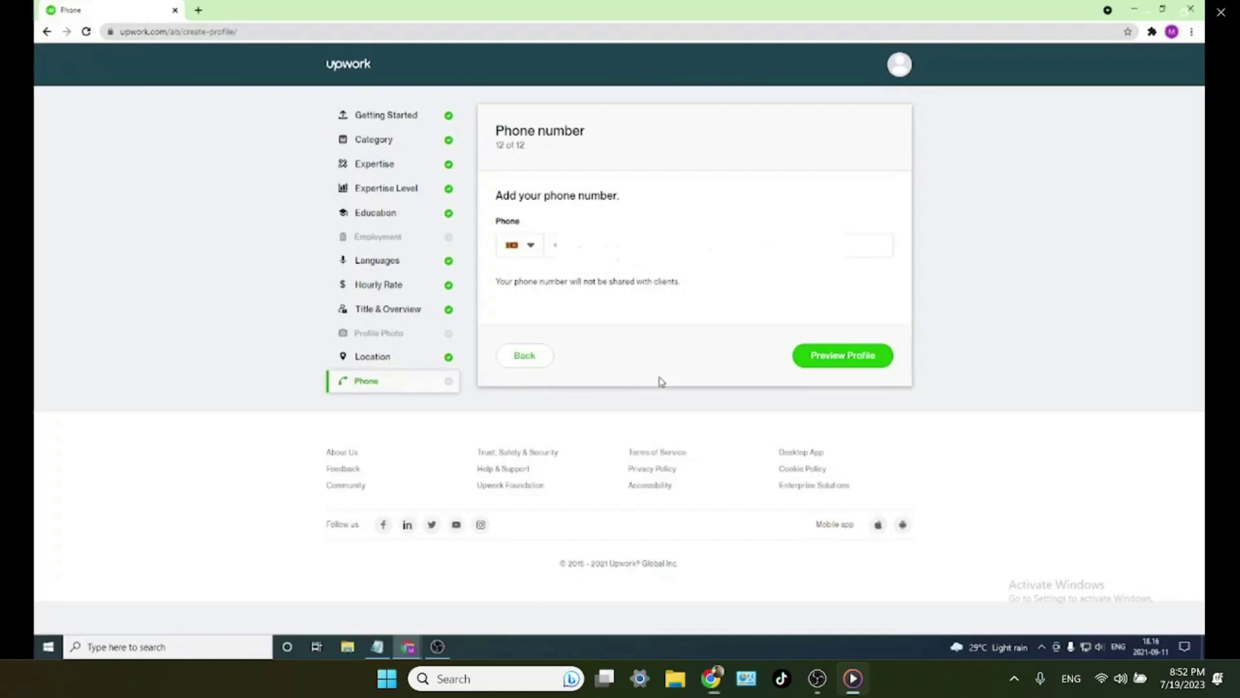
- Enter the phone number and submit the final step to preview the profile
{"action": "left_click", "coordinate": [646, 246]}
{"action": "left_click", "coordinate": [860, 368]}
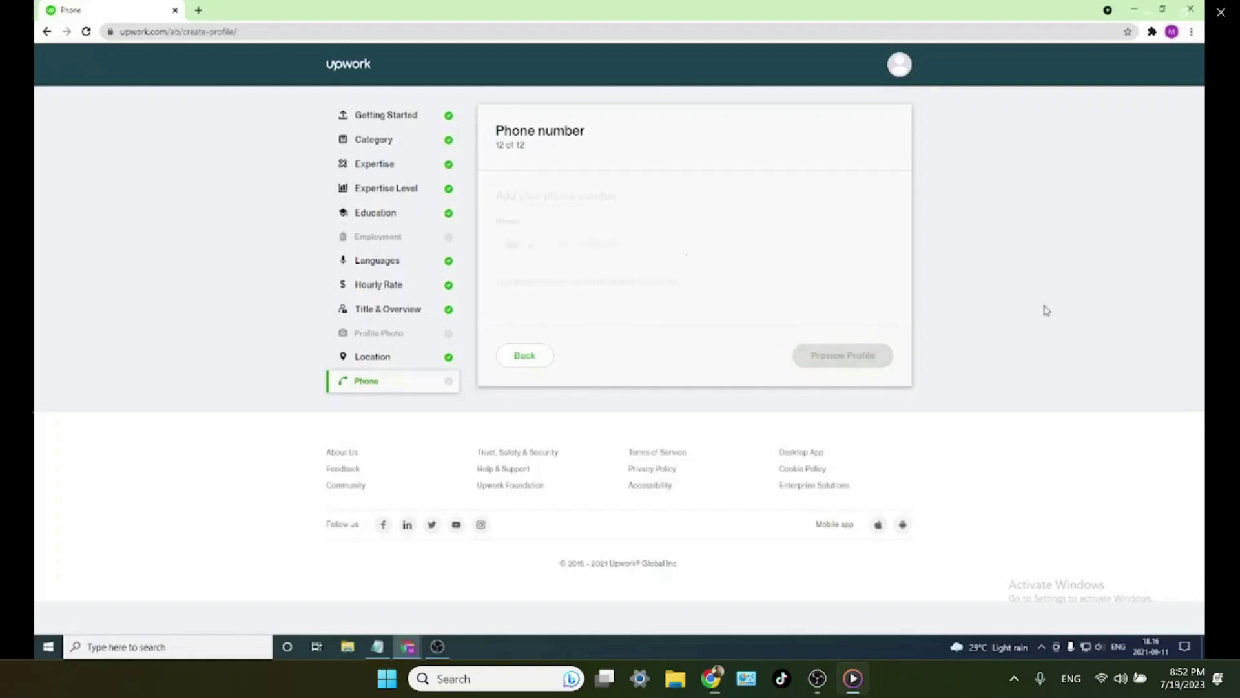